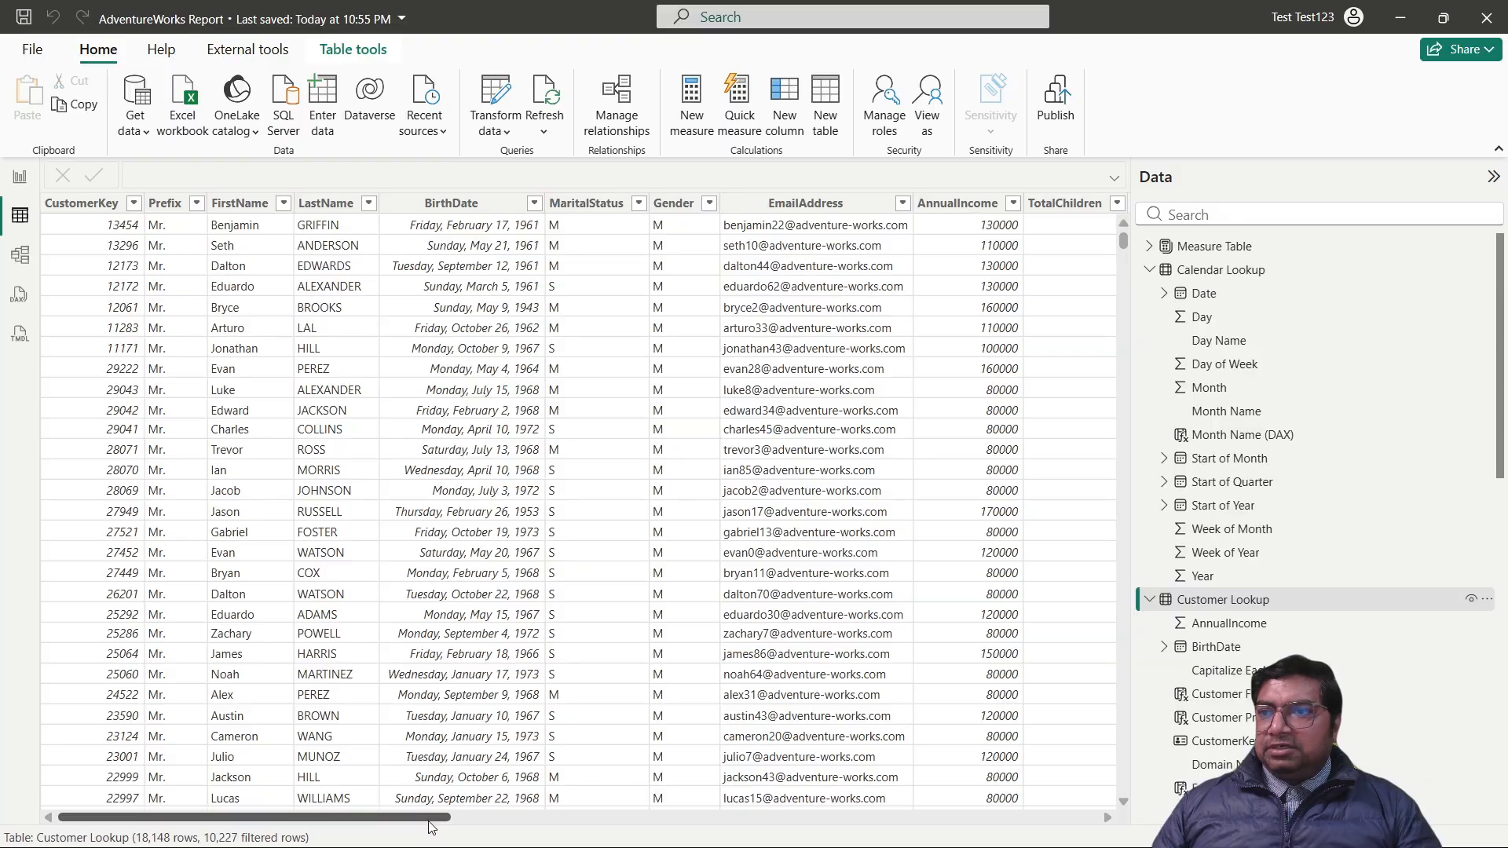
Add a calculated column to the Customer Lookup table and start its definition with the name Customer Full Name (CC).
left_click_drag(429, 822, 387, 803)
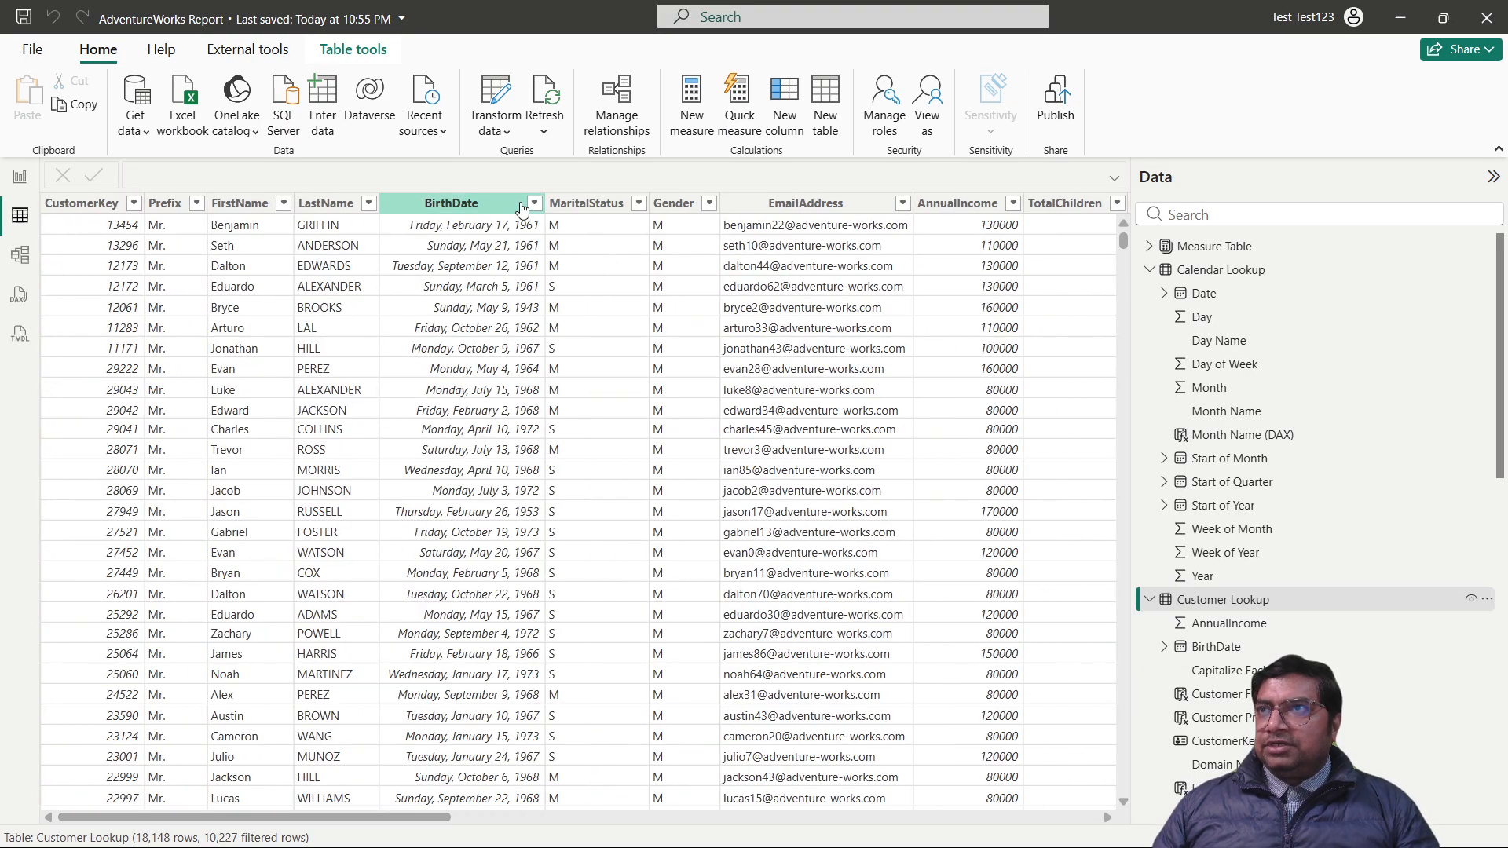
left_click(788, 104)
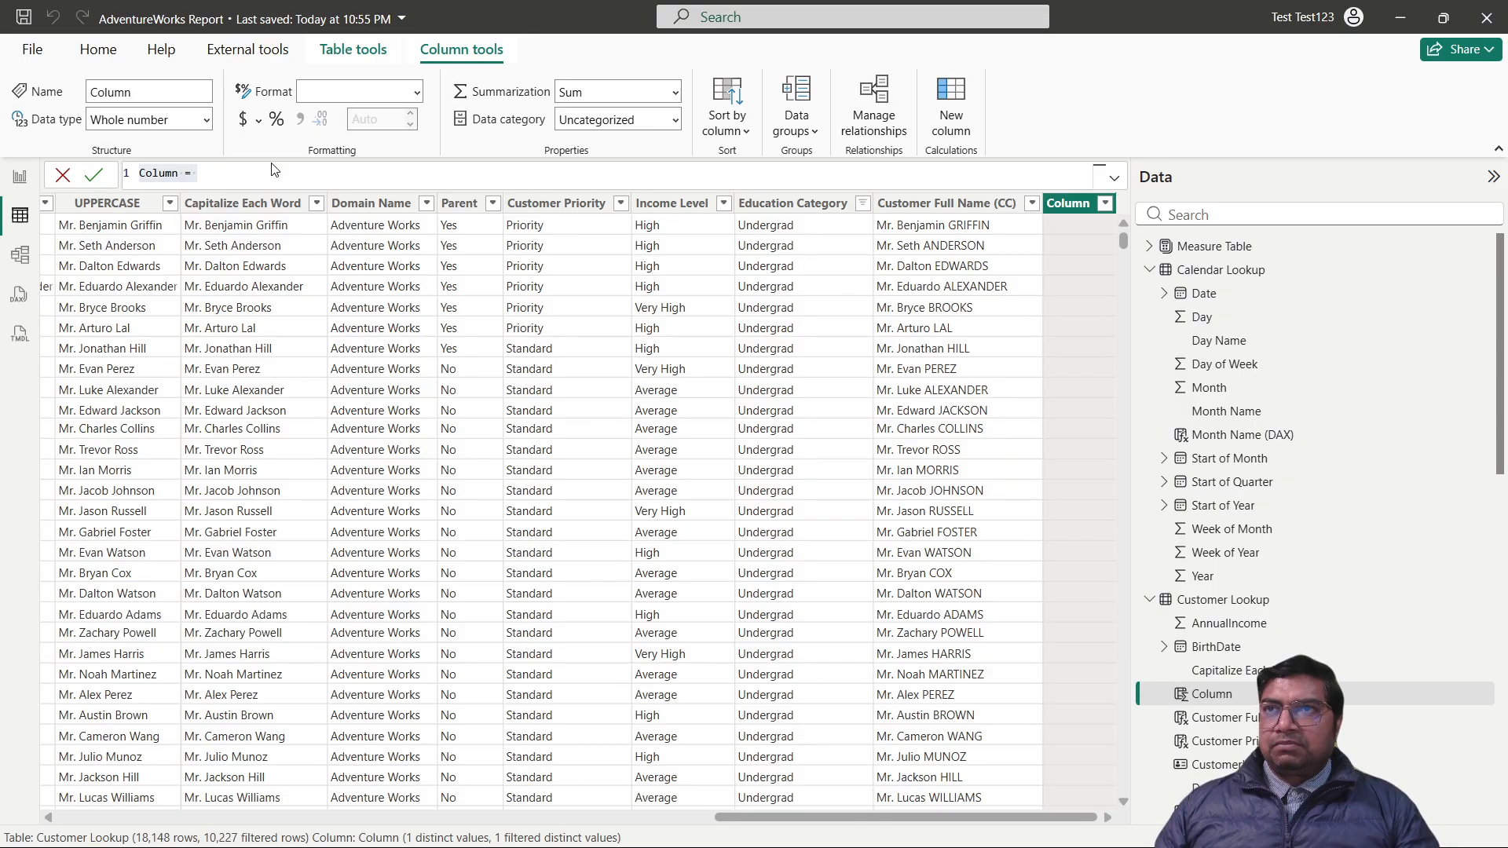
left_click(233, 169)
key("ctrl+a")
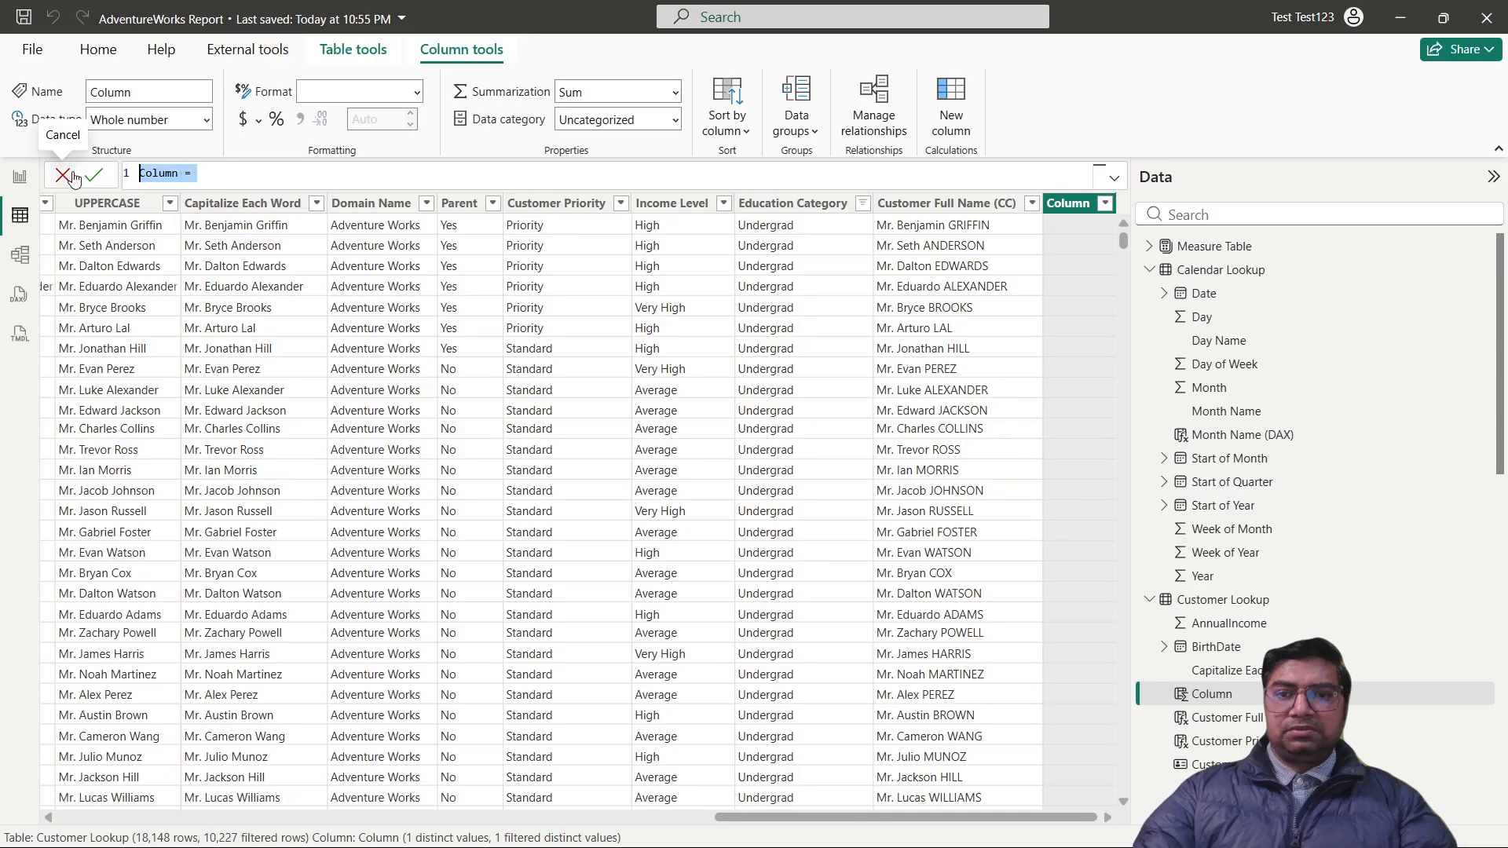
type("Customer")
key("BackSpace")
key("BackSpace")
key("BackSpace")
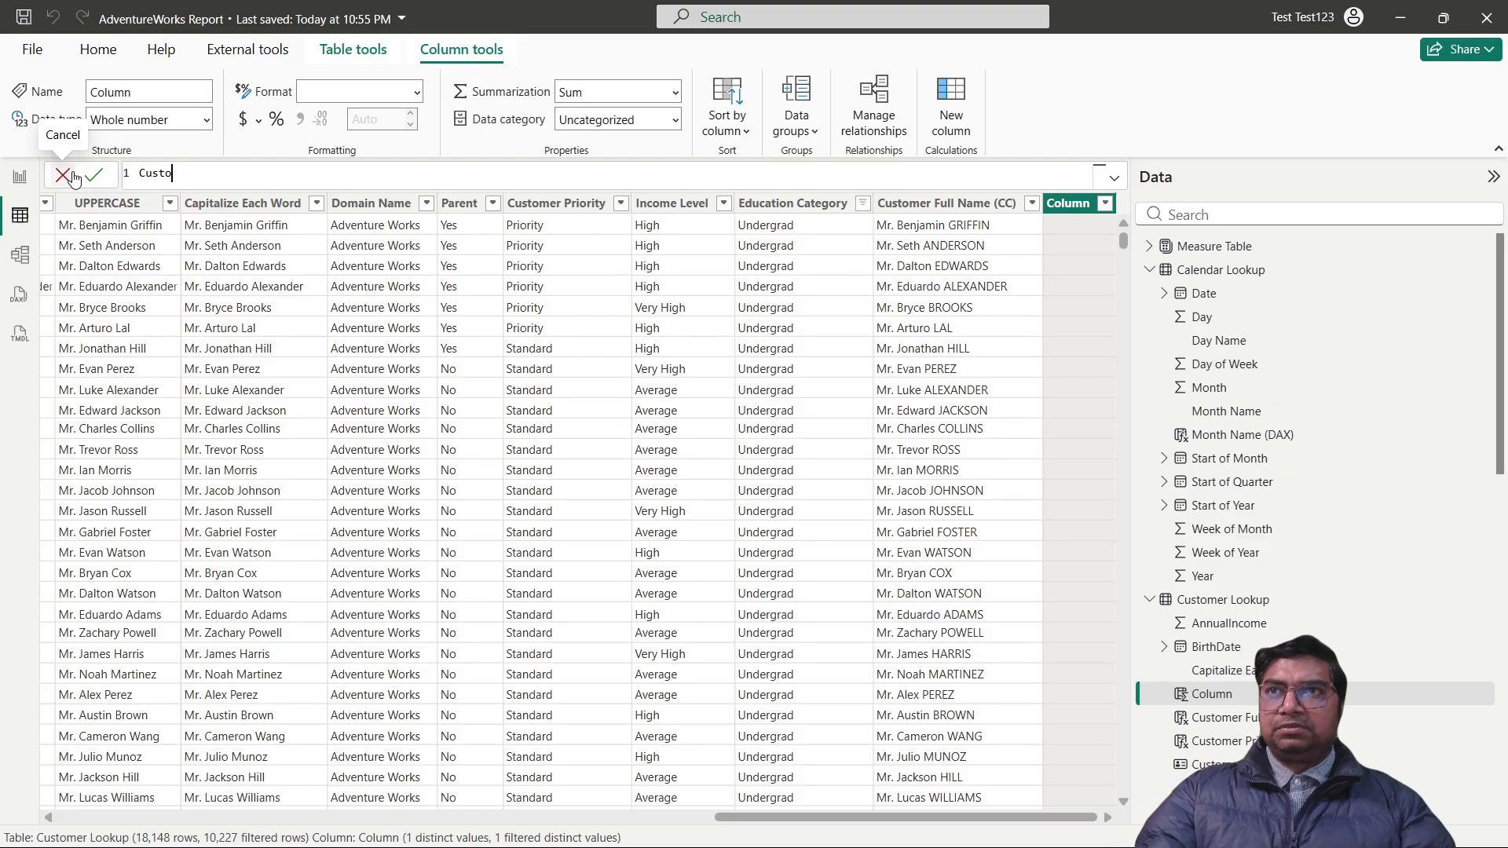
type("mer Full")
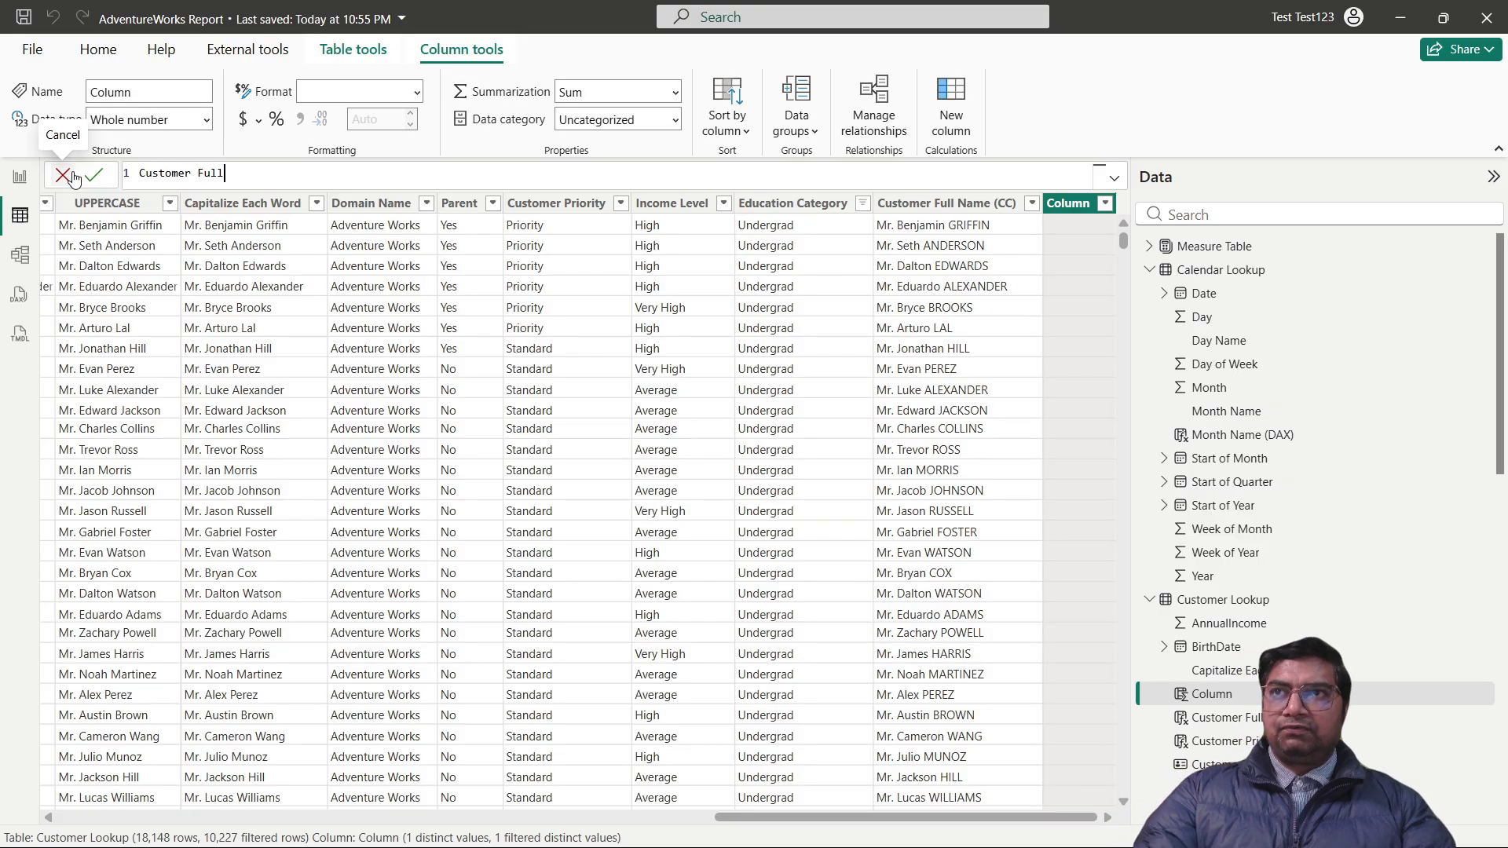
type(" Name (CC")
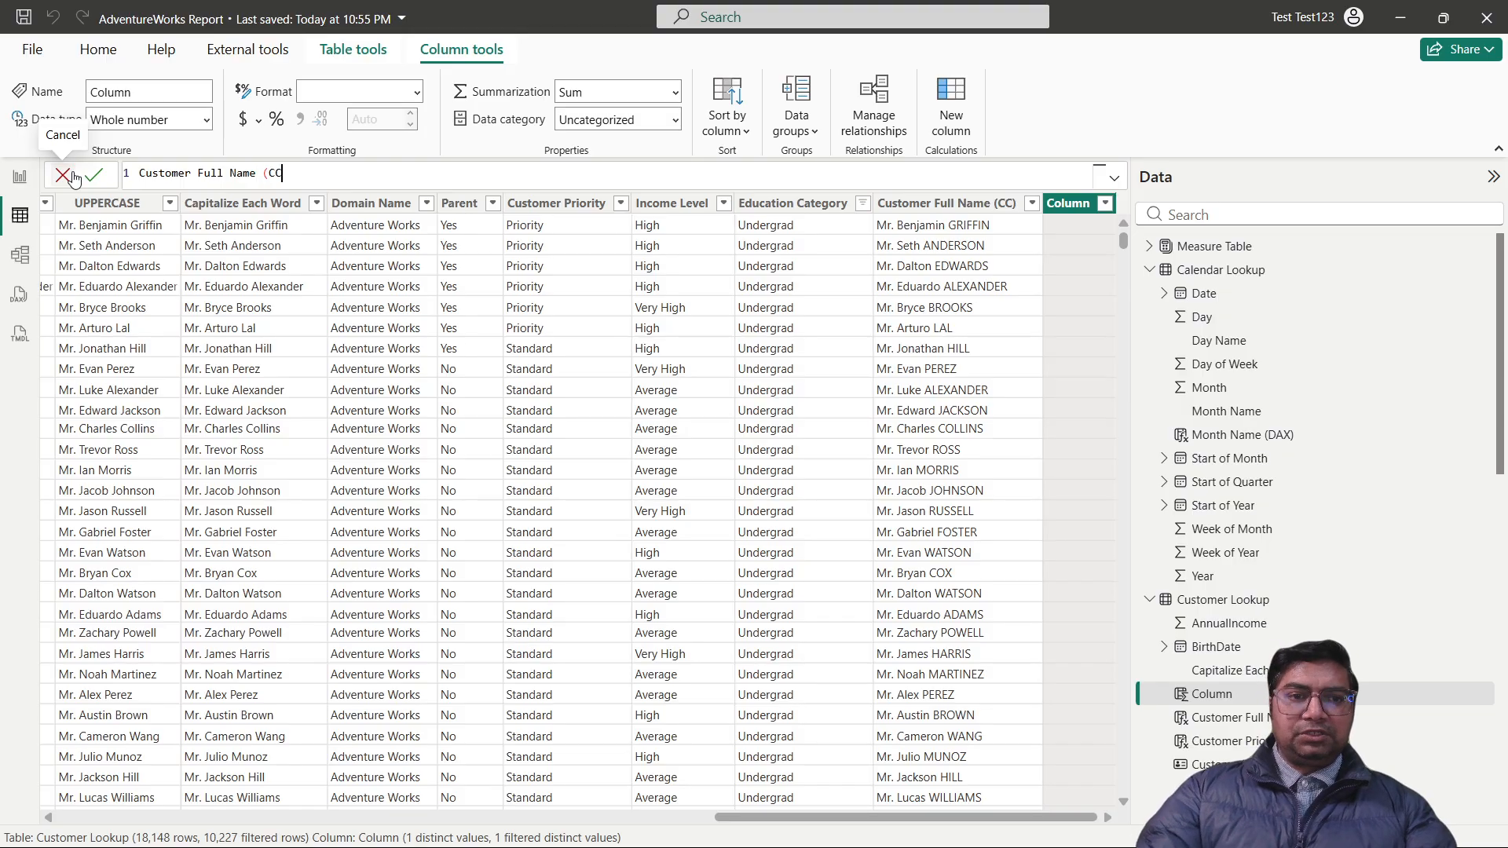
type(") +")
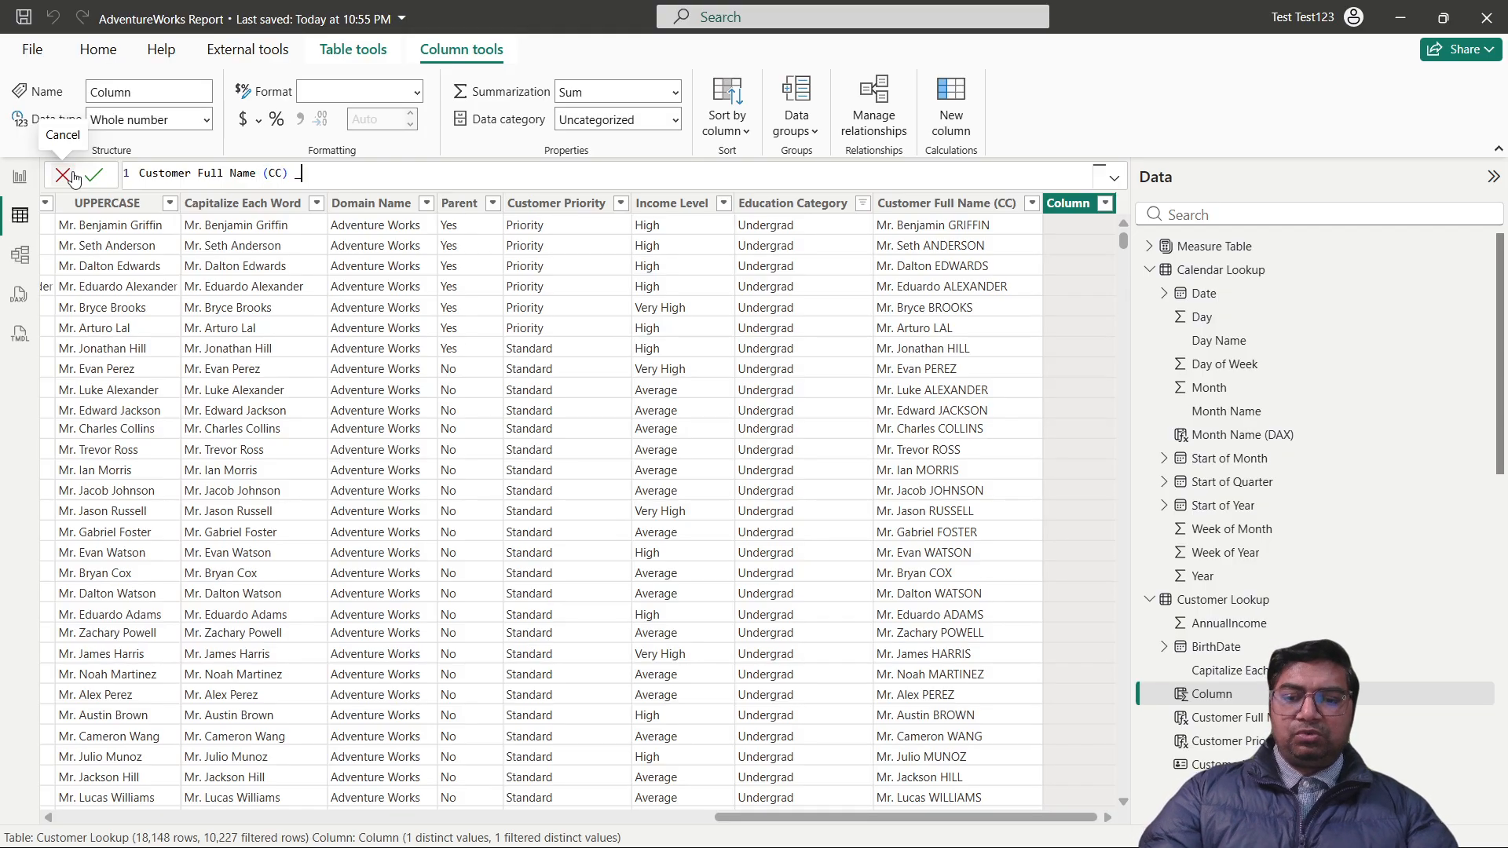
Change the new column's name to Customer Full Name (DAX), follow it with an equals sign and start a second formula line.
key("Home")
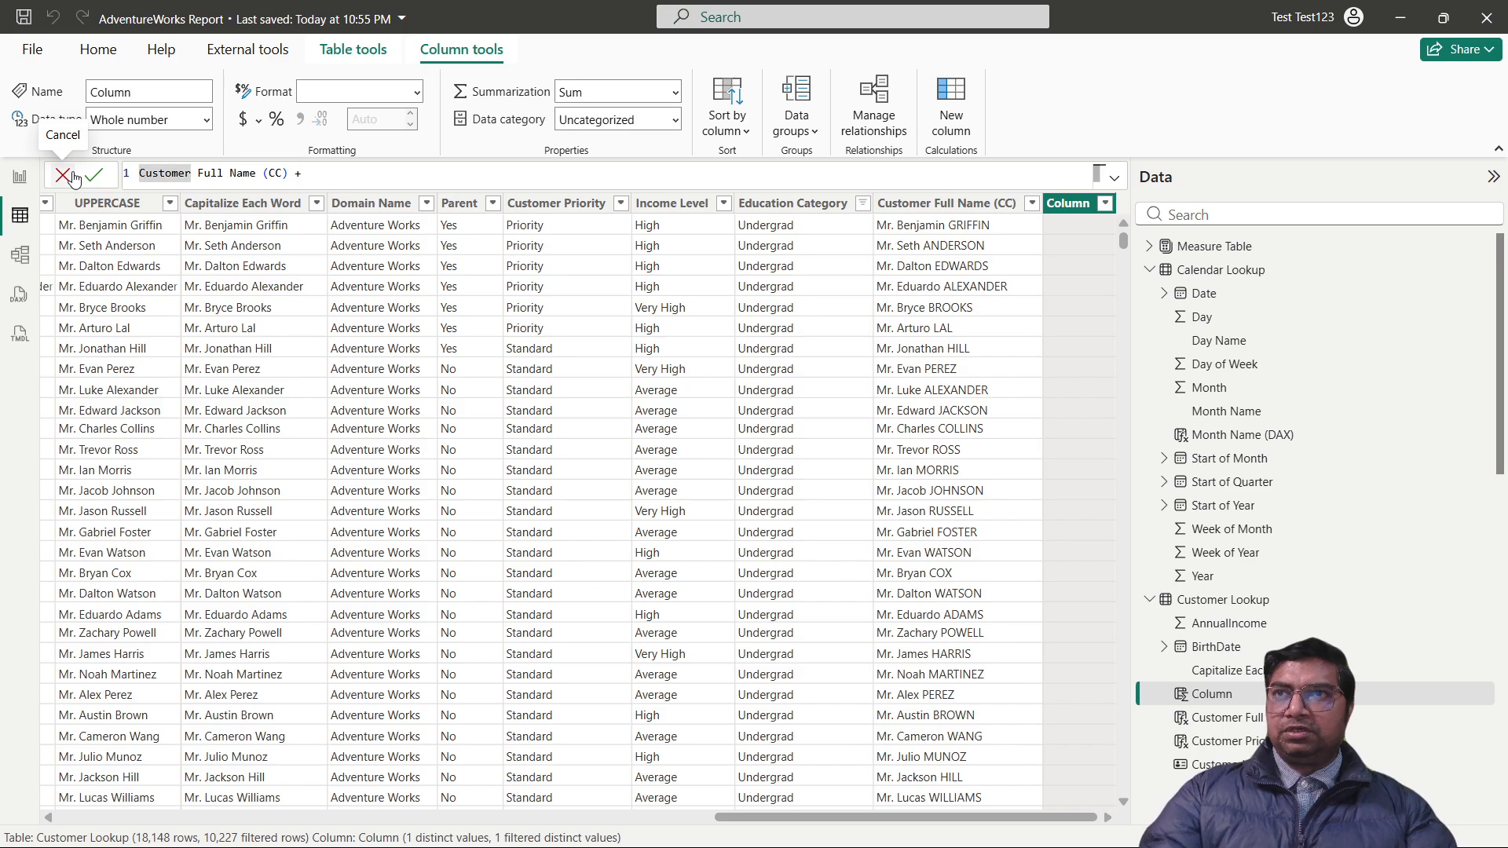
double_click(274, 175)
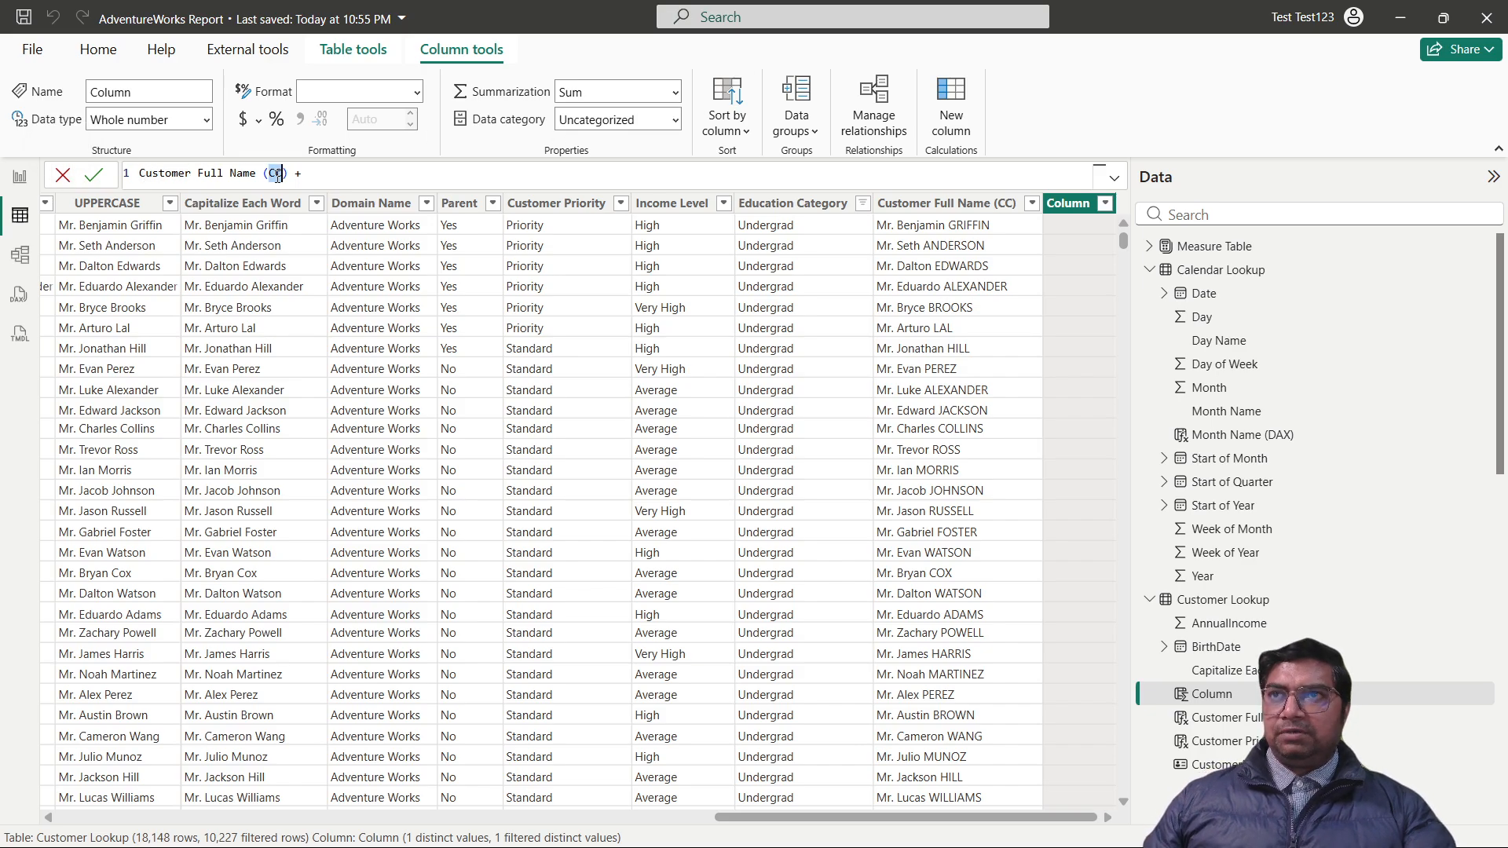
type("SAX")
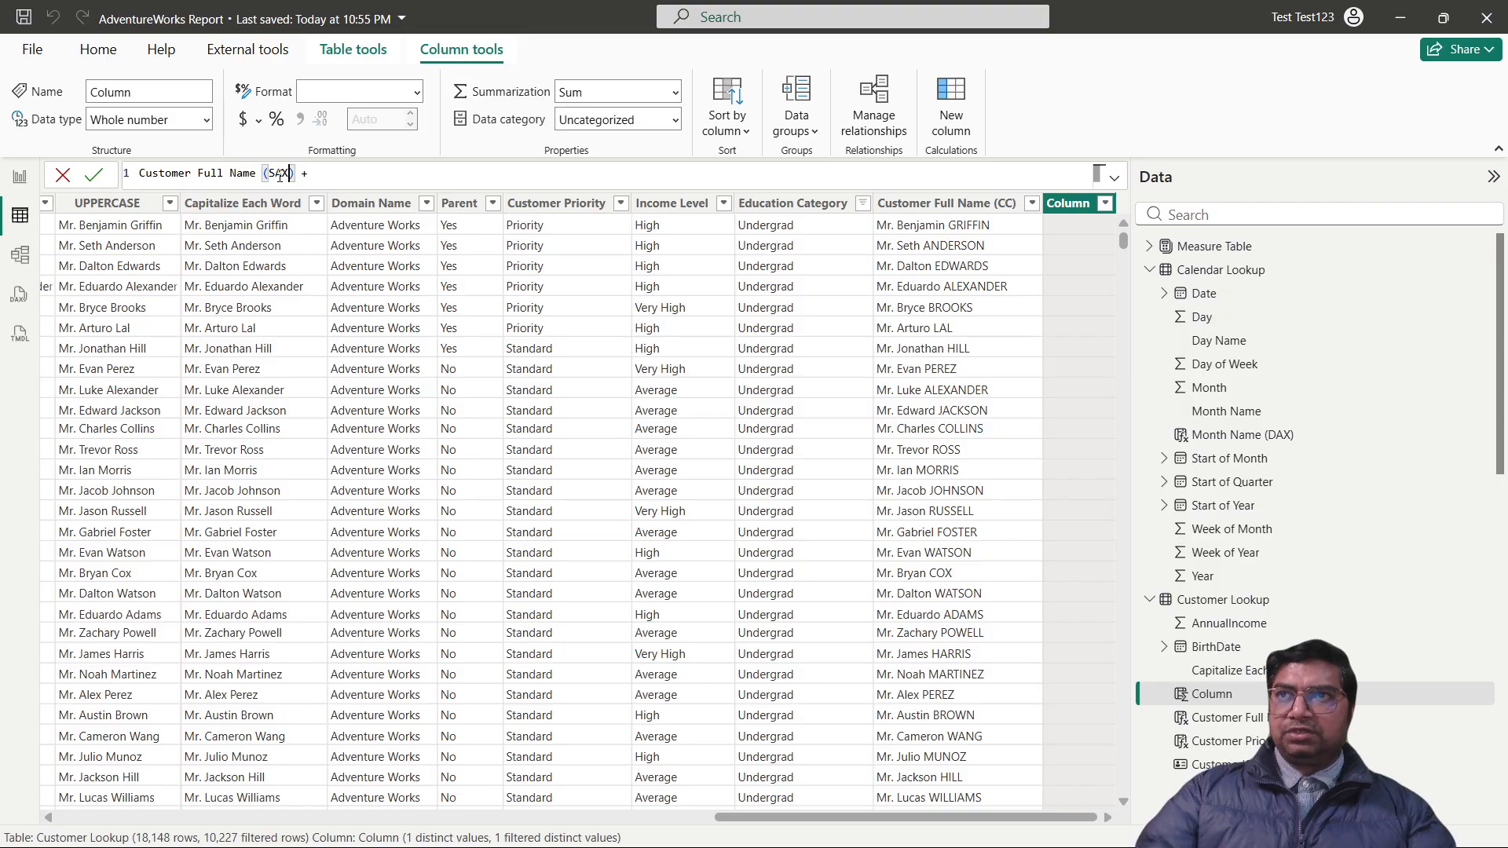
double_click(275, 172)
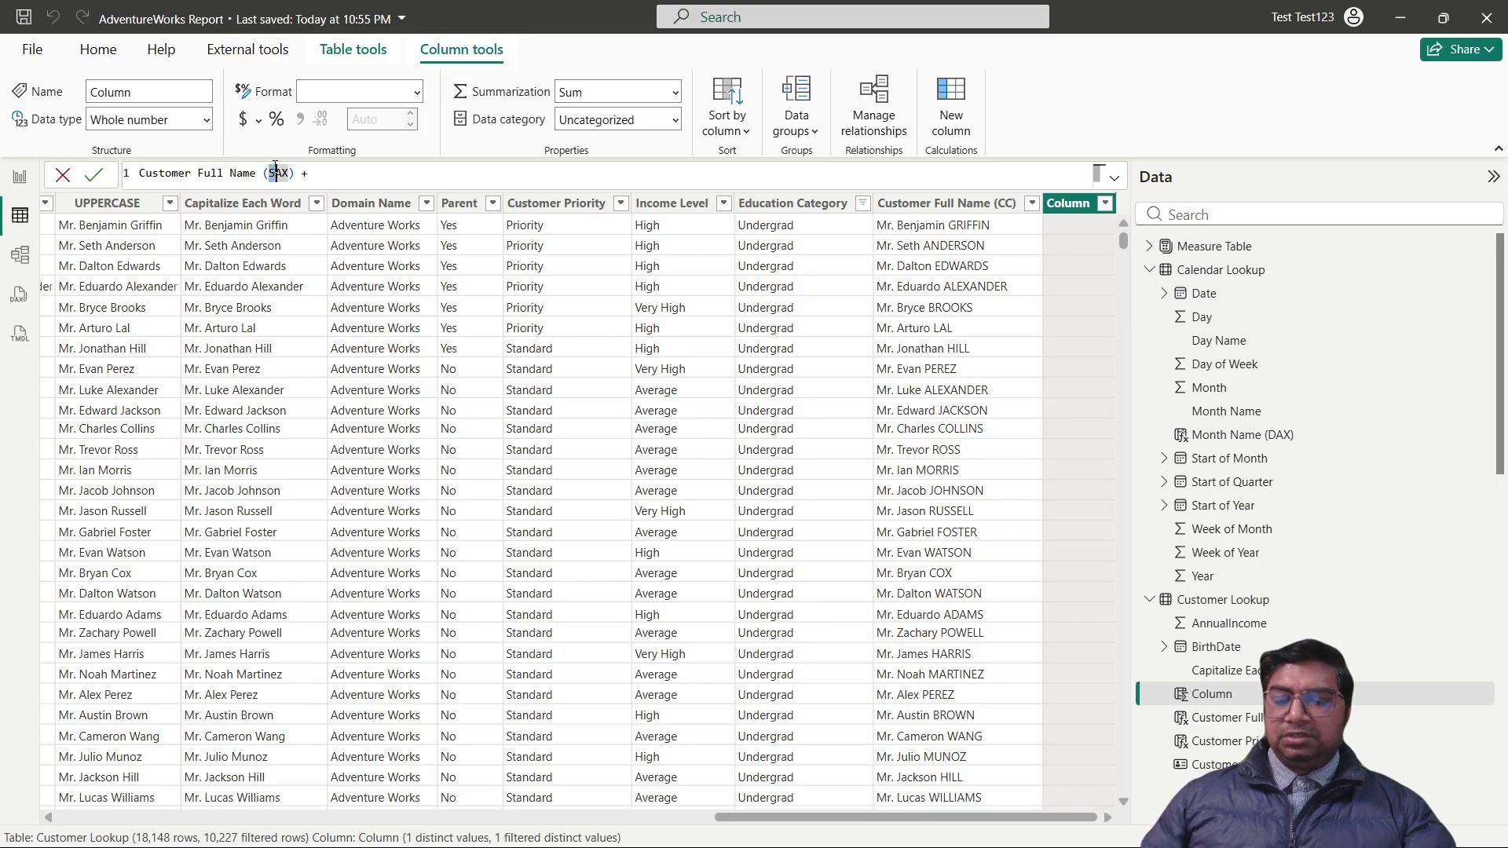
type("DAX")
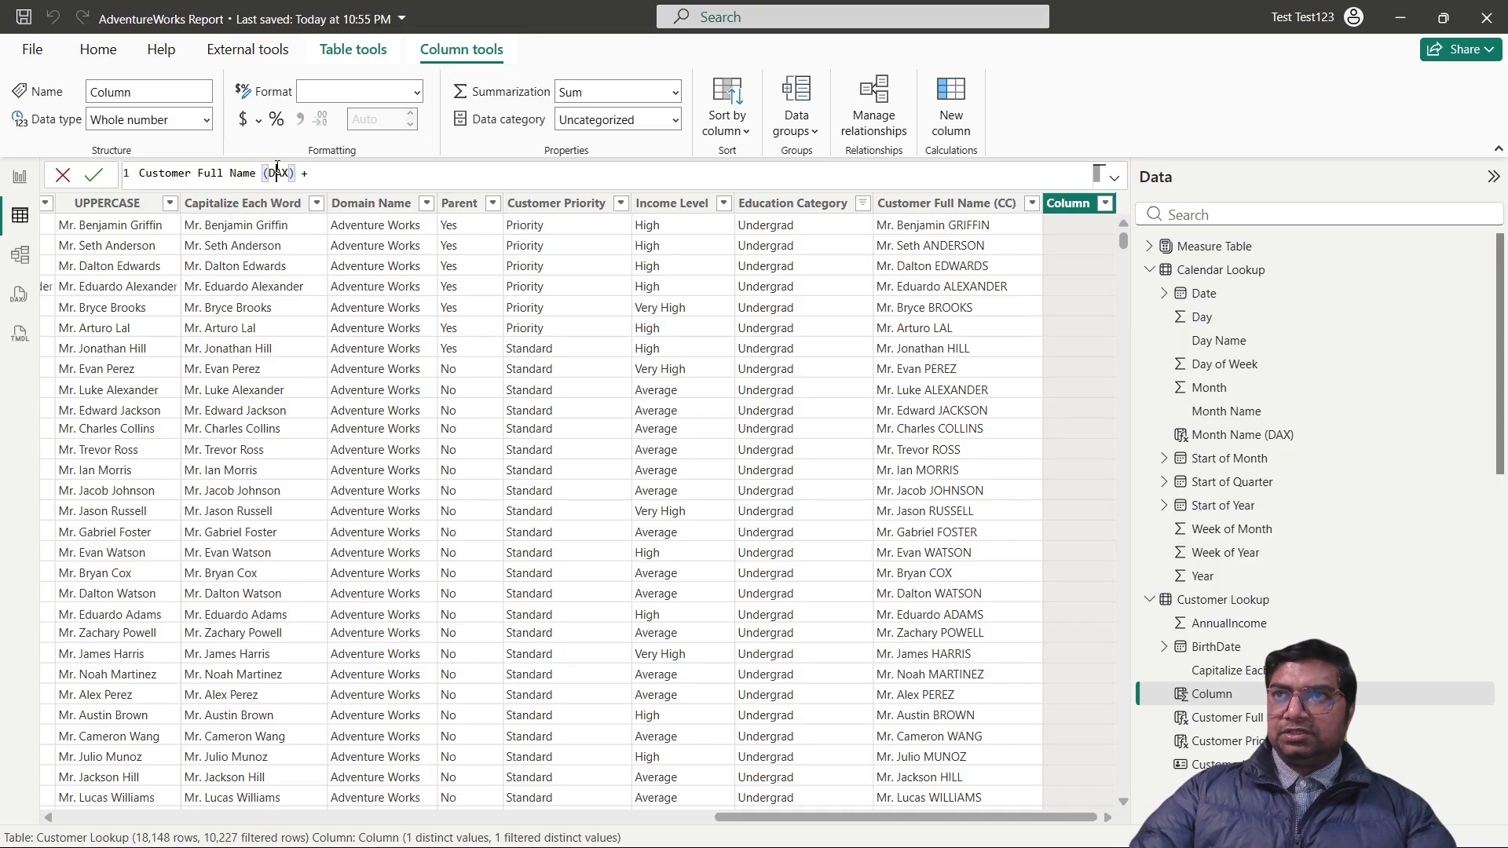
left_click(380, 172)
key("BackSpace")
type("=")
key("shift+Return")
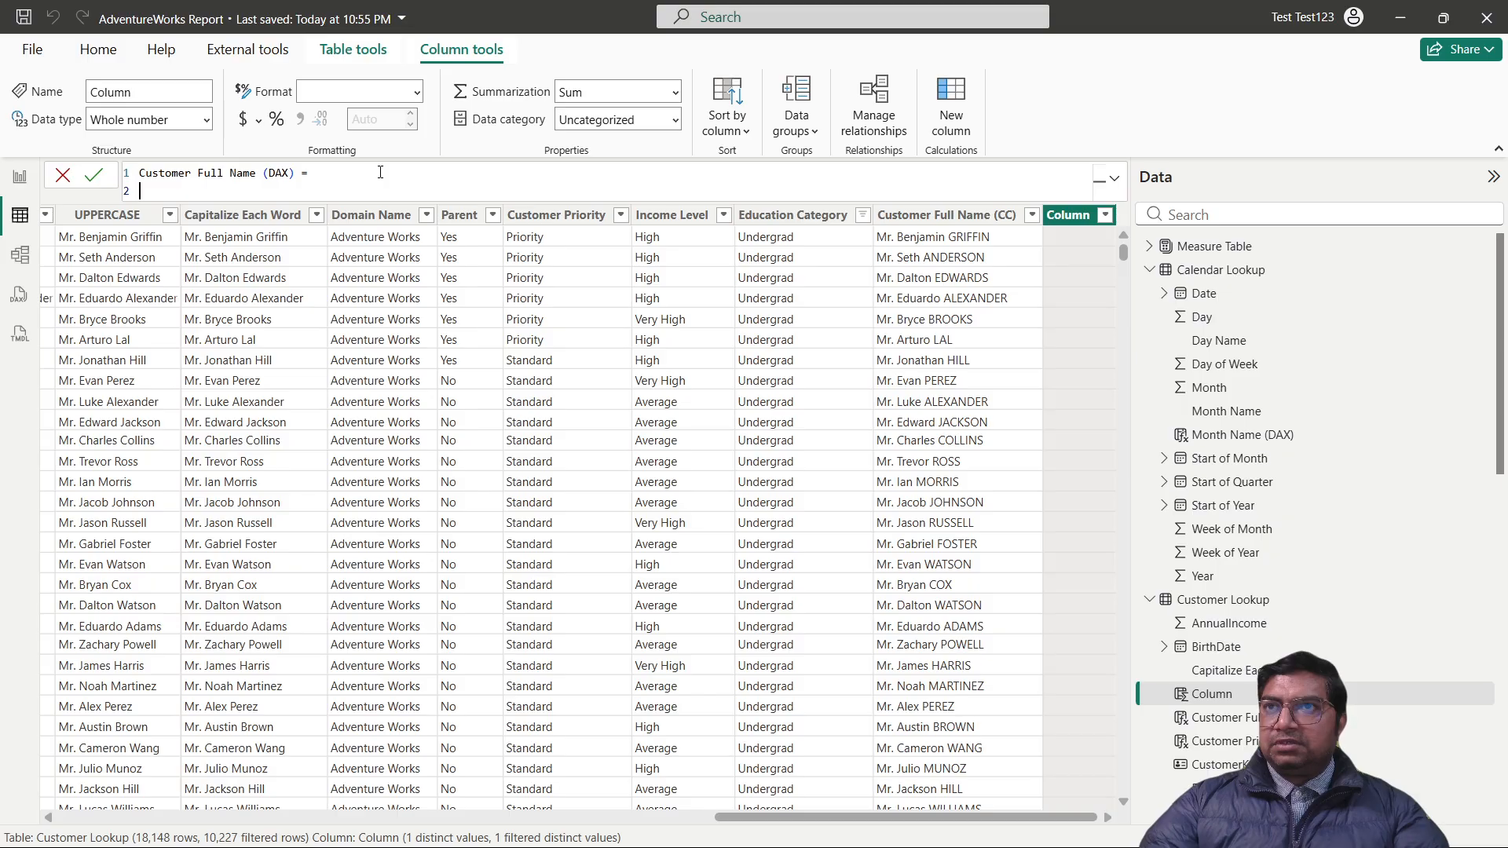
Begin the expression with 'Customer Lookup'[Prefix] and concatenate a space after it using &" "&.
type("cu")
key("Down")
key("Down")
key("Down")
key("Down")
key("Down")
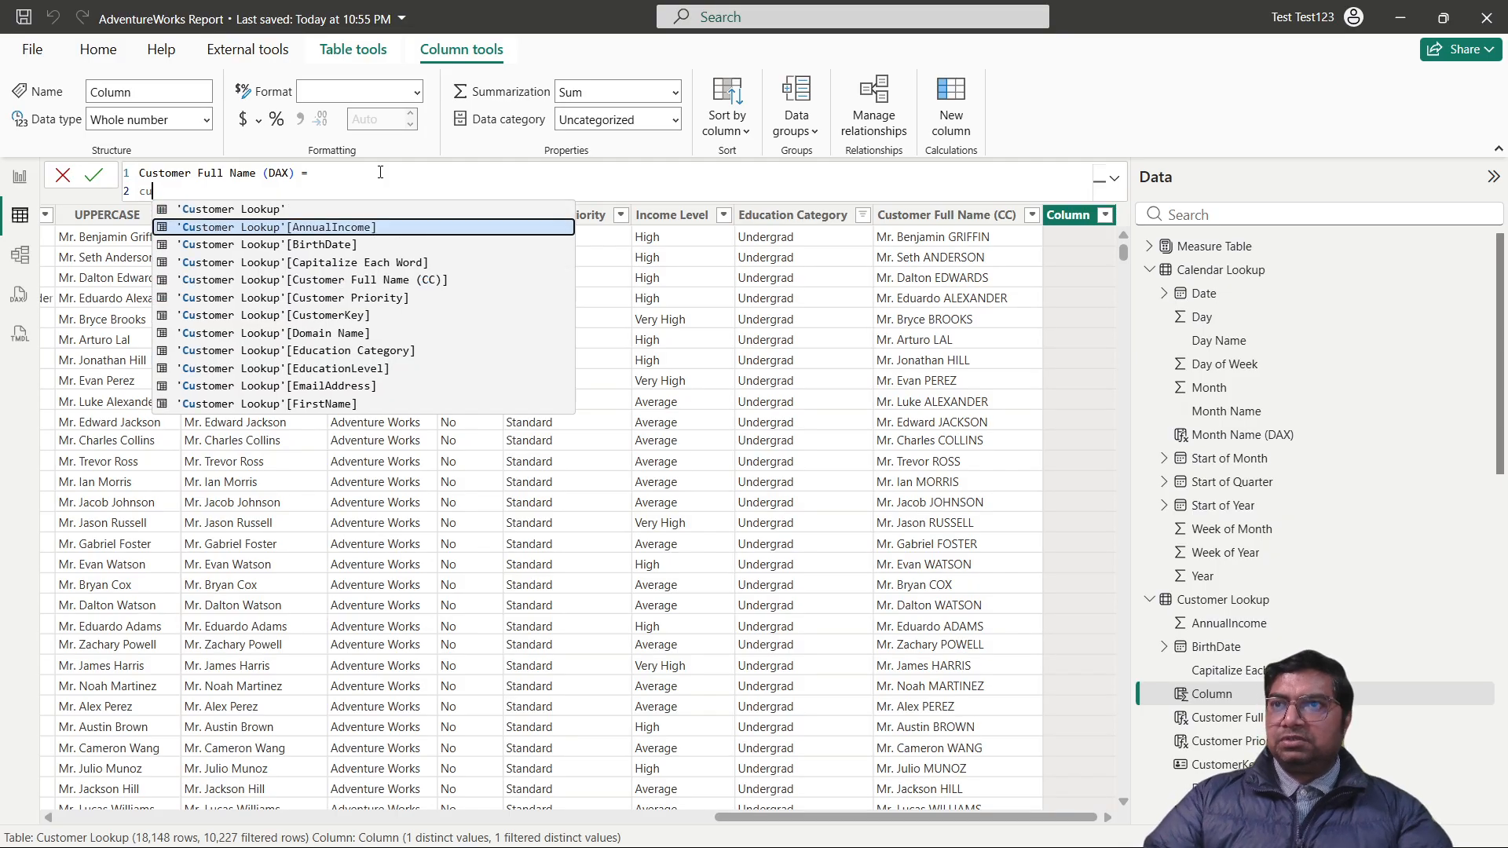
key("Down")
key("Down")
key("Down")
key("Down")
key("Down")
key("Down")
key("Down")
key("Down")
key("Down")
key("Down")
key("Down")
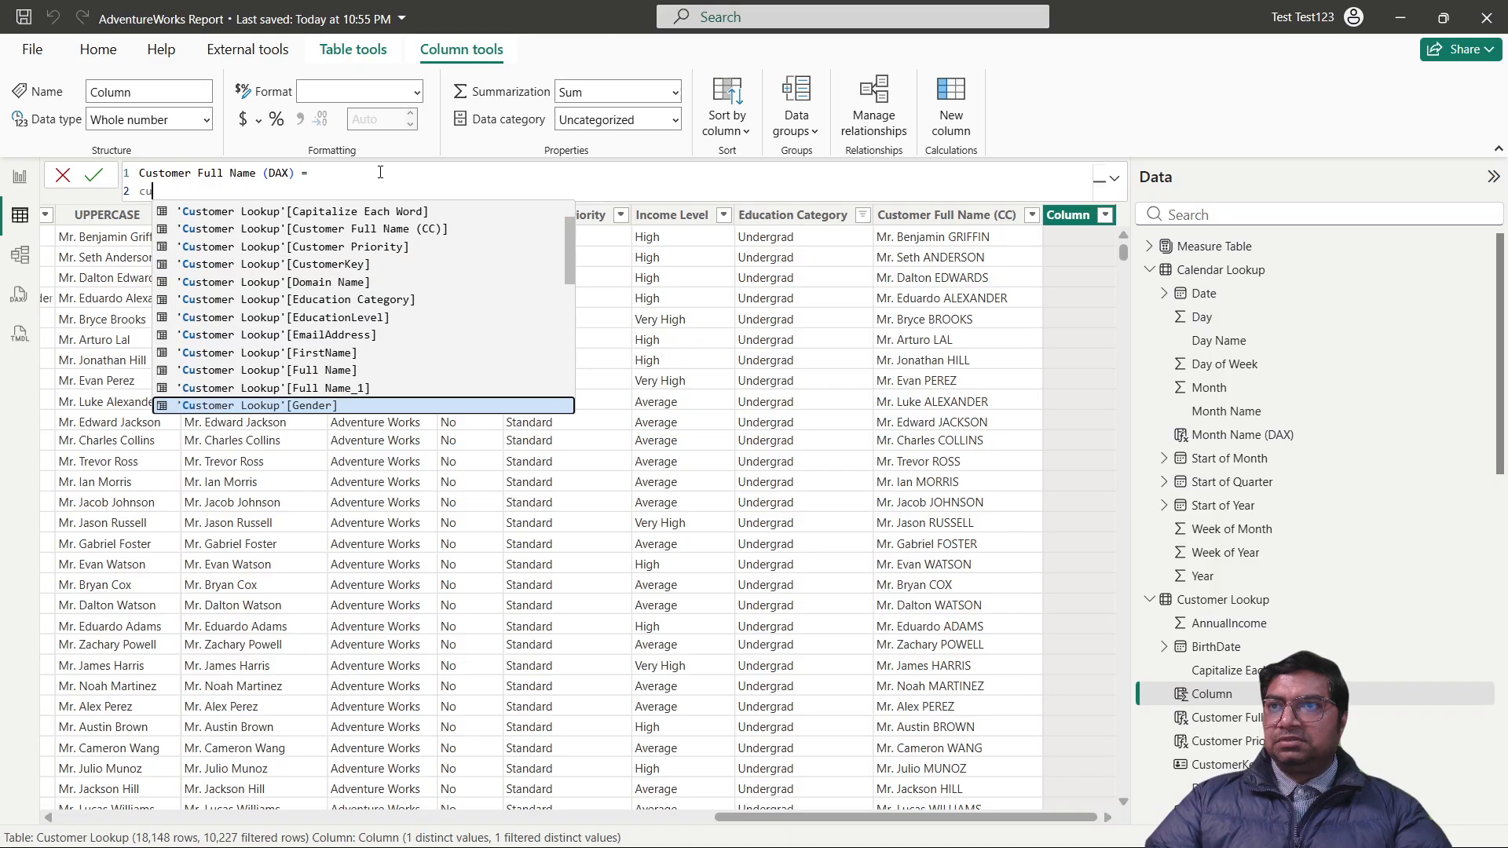
key("Down")
key("Down")
key("Down")
key("Down")
key("Down")
key("Down")
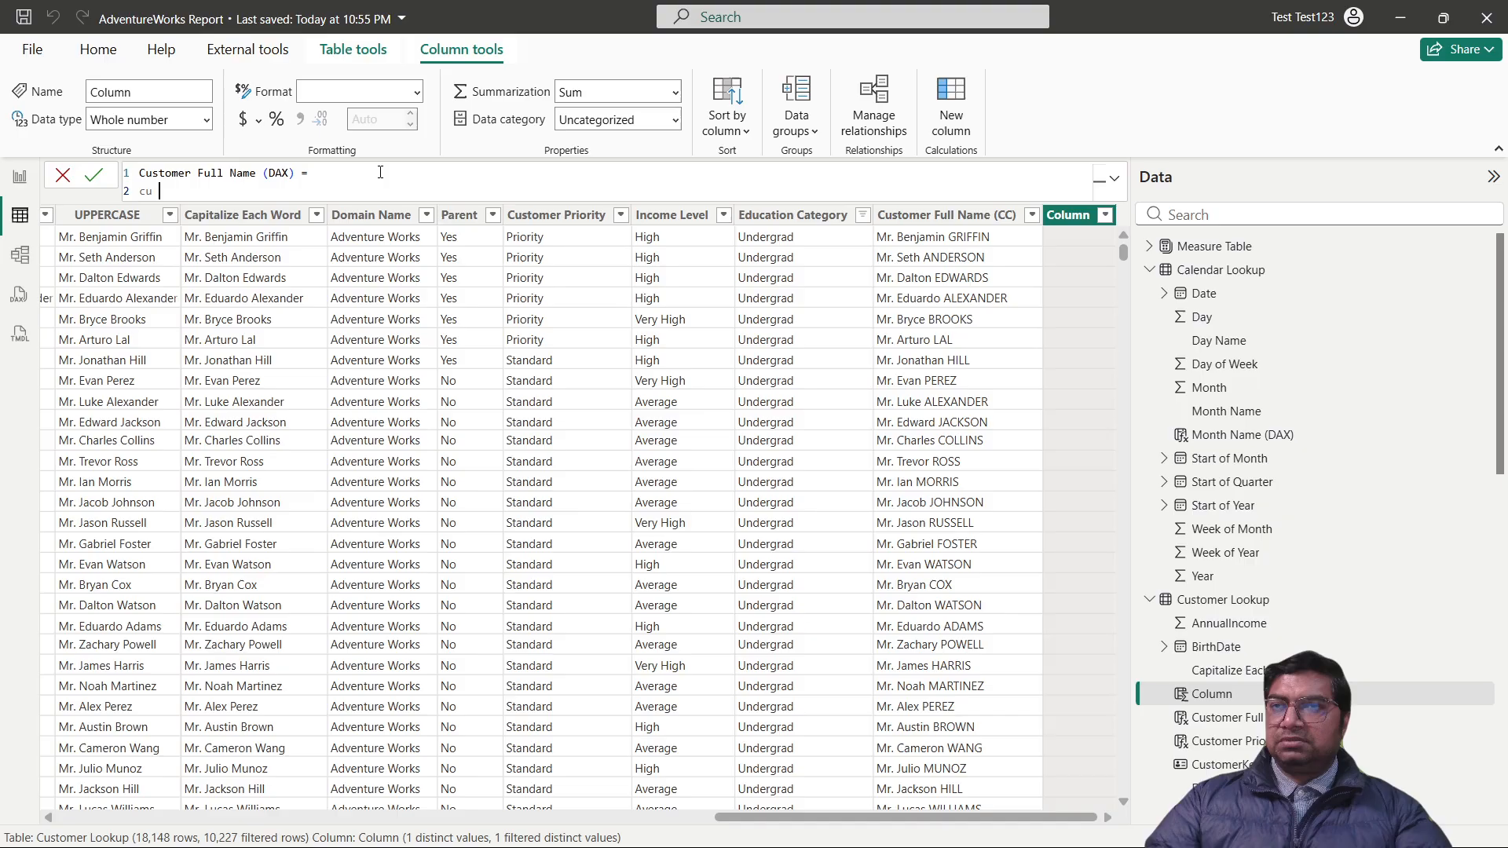
key("BackSpace")
key("Down")
key("Down")
key("Down")
key("Down")
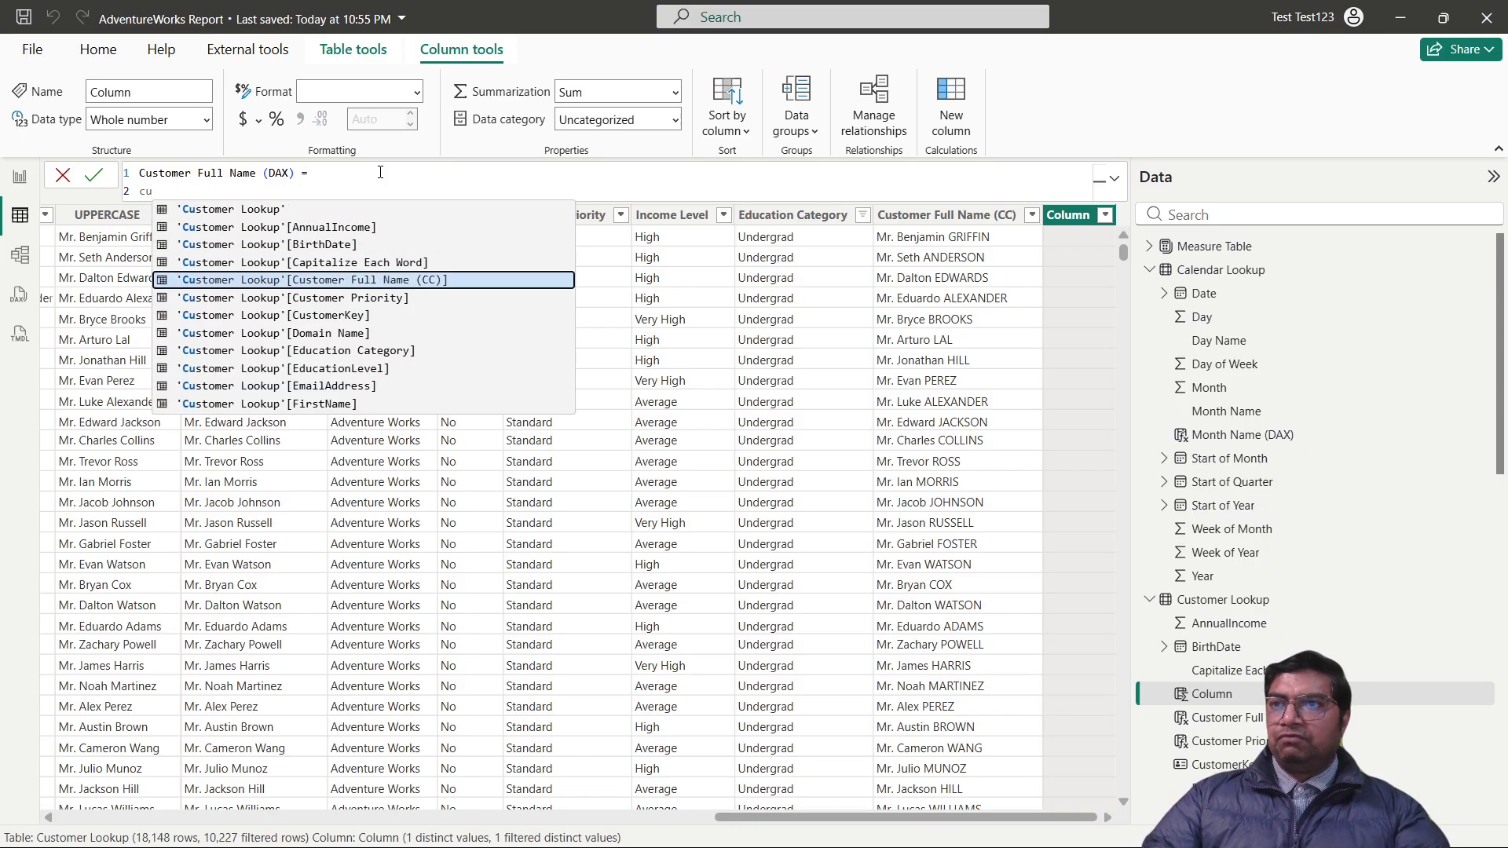
key("Down")
key("Down")
key("Down")
key("Down")
key("Down")
key("Down")
key("Down")
key("Down")
key("Down")
key("Down")
key("Down")
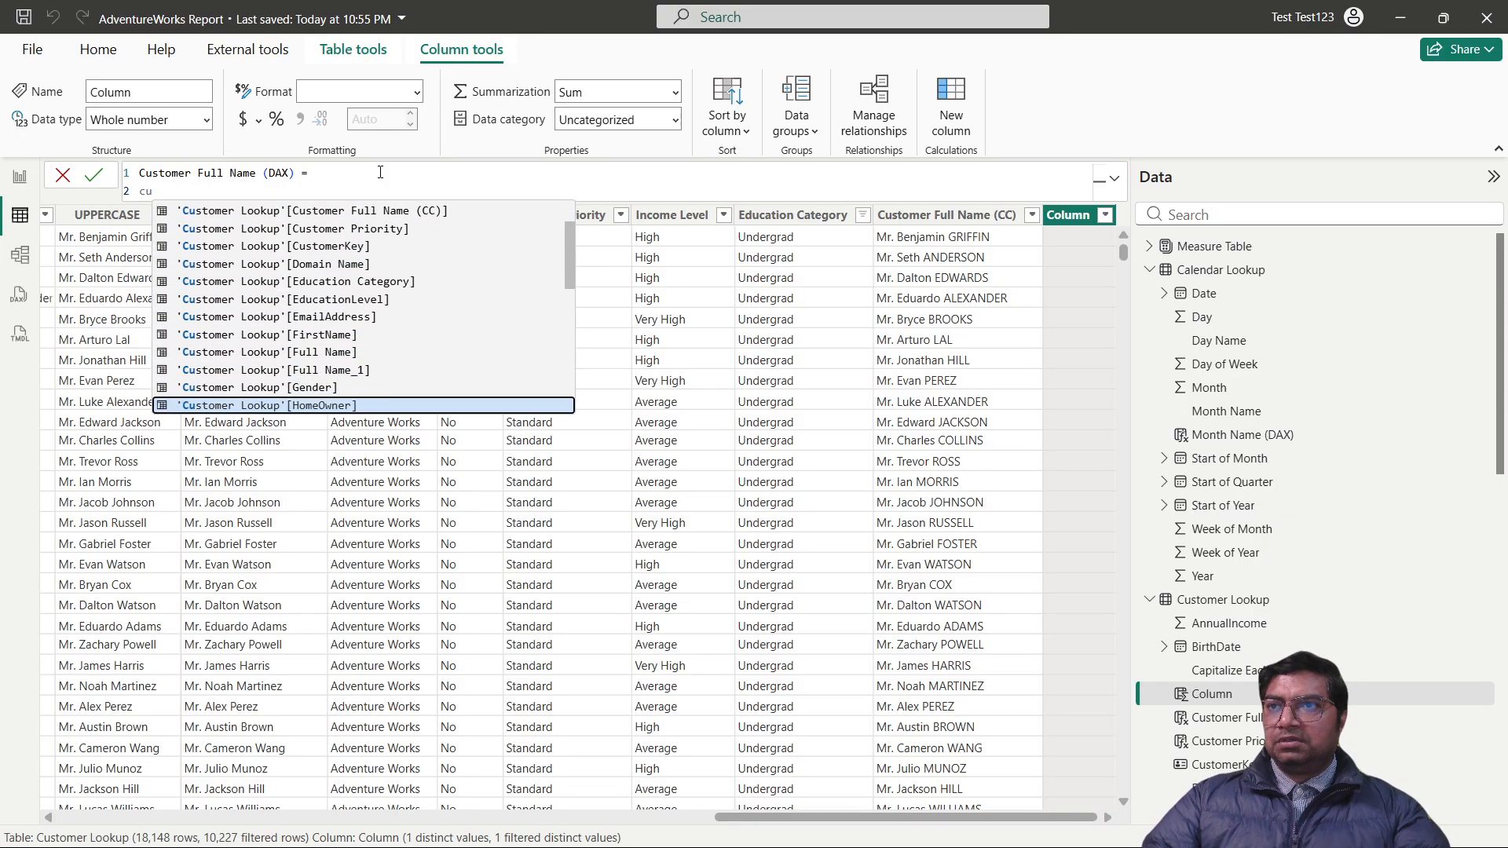
key("Down")
key("Down")
key("Down")
key("Down")
key("Down")
key("Down")
key("Down")
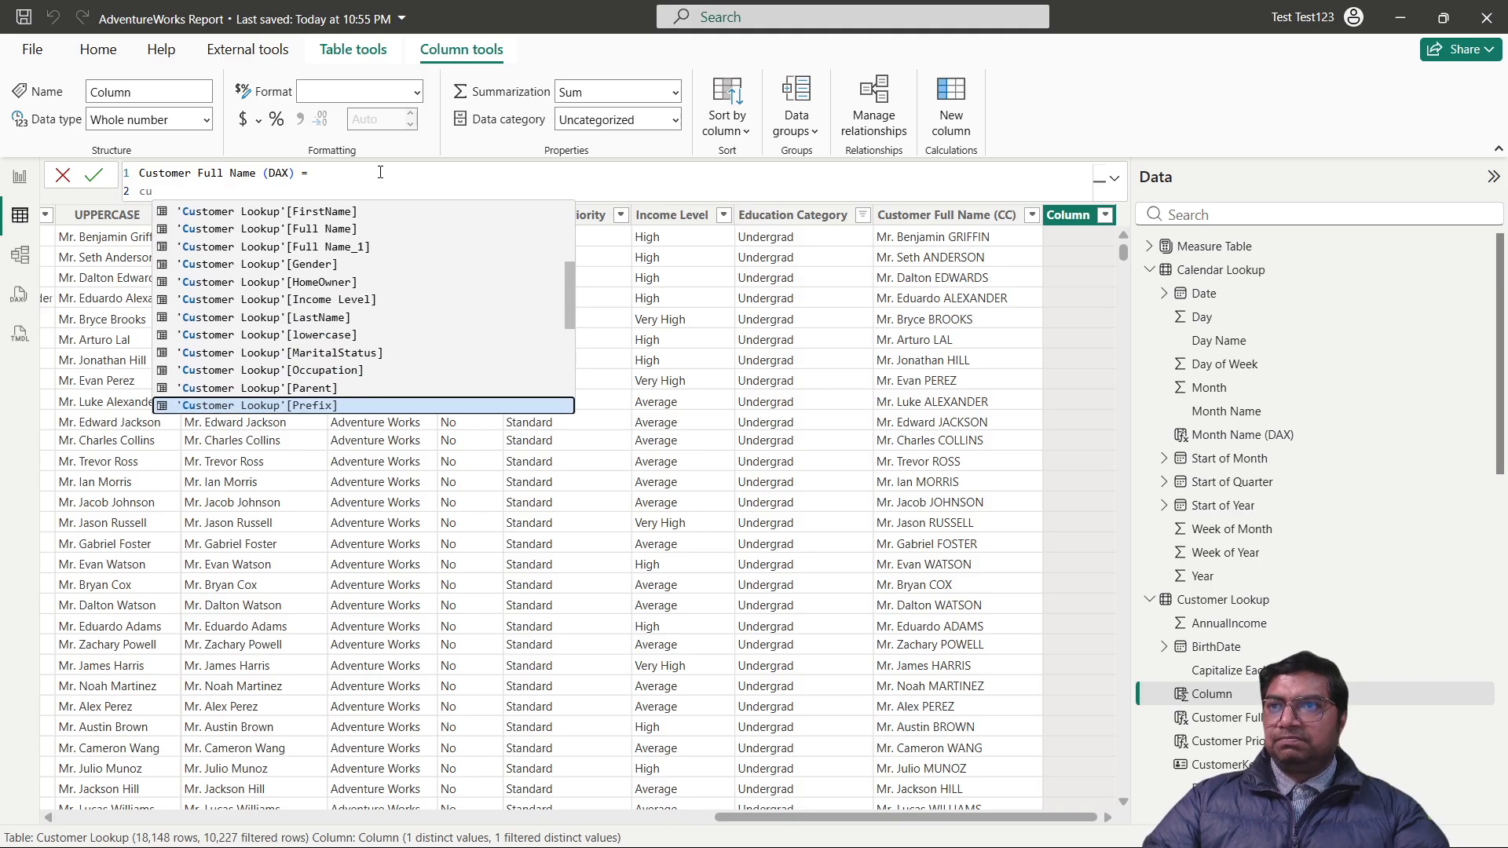
key("Down")
key("Up")
key("Tab")
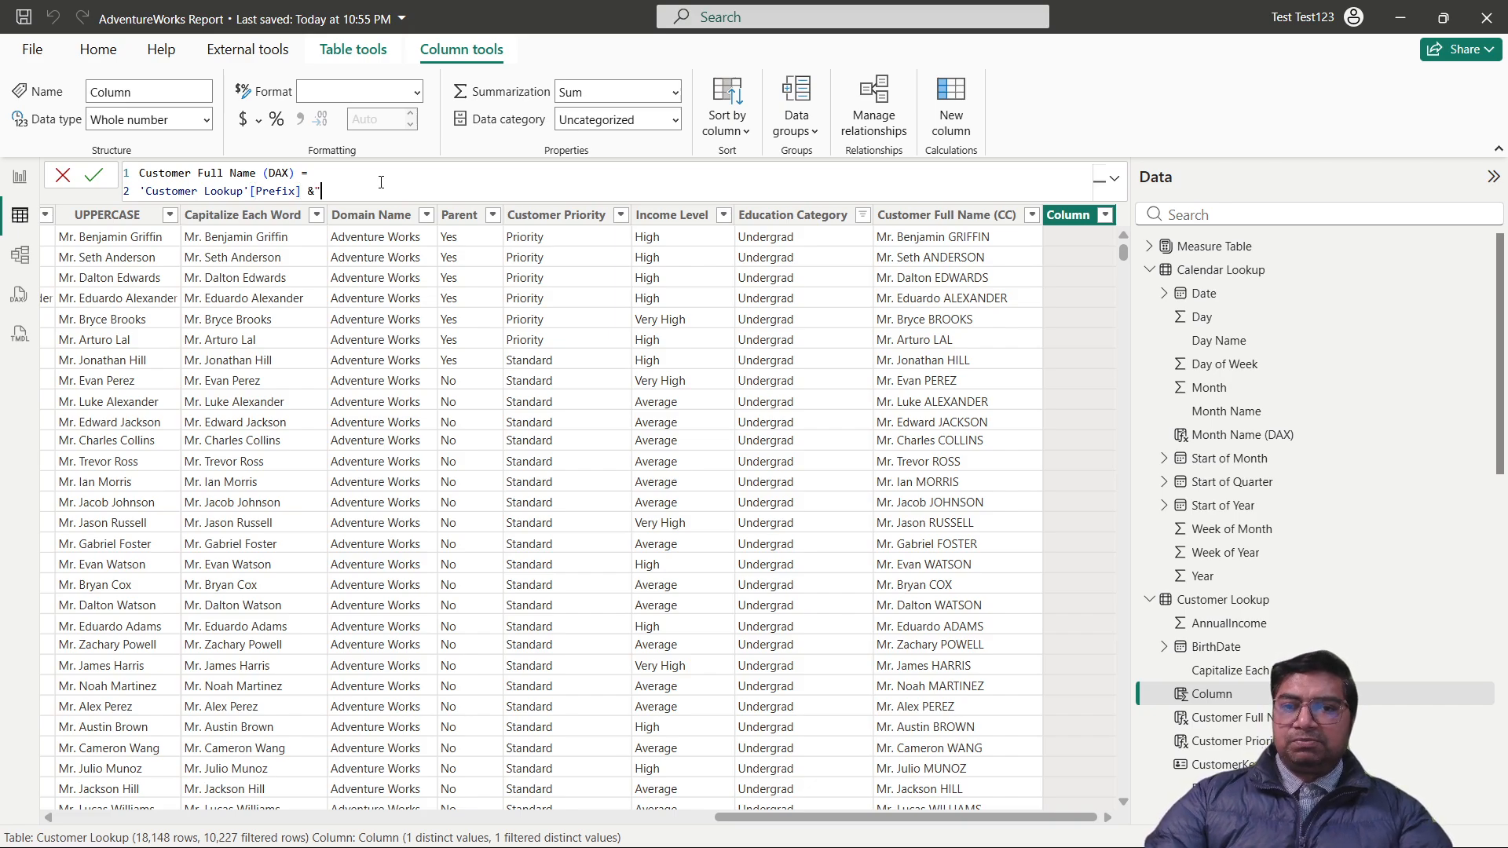
type("&\" \"&")
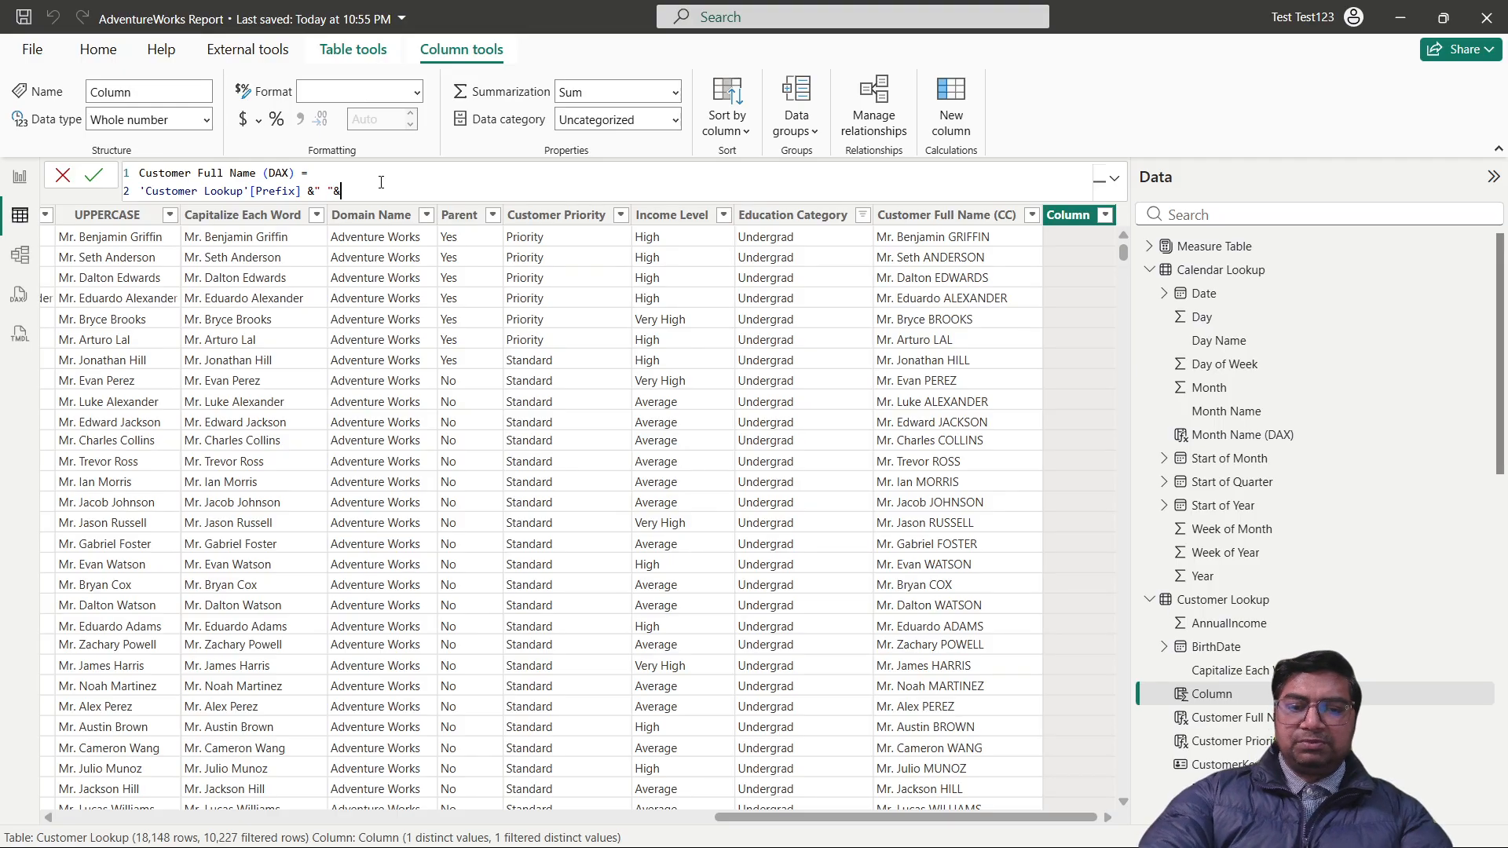
Append 'Customer Lookup'[FirstName] to the expression, followed by another concatenated space.
type(" cume")
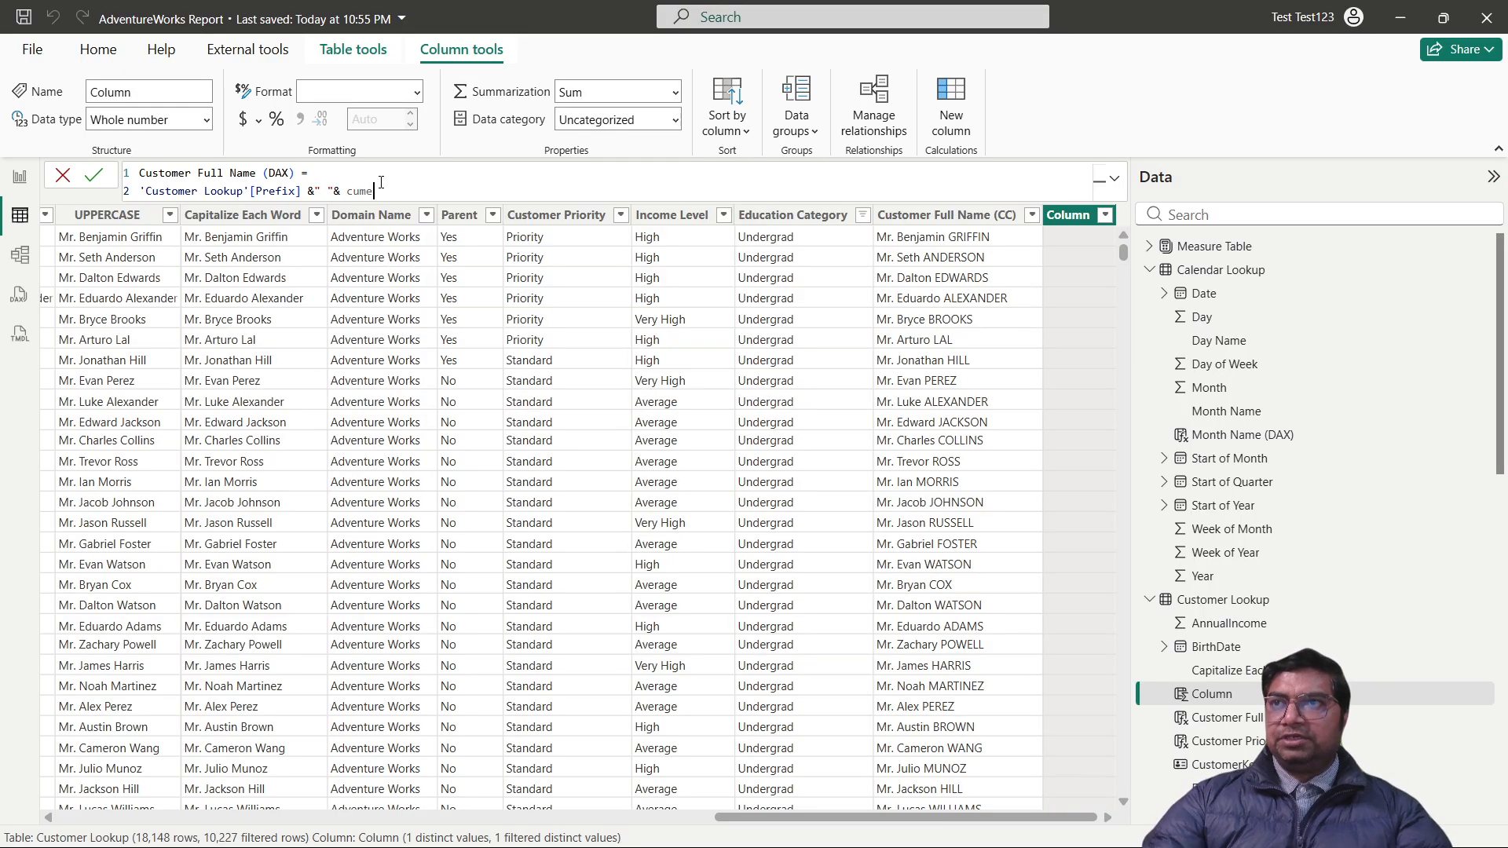
key("BackSpace")
key("BackSpace")
key("Down")
key("Down")
key("Down")
key("Down")
key("Down")
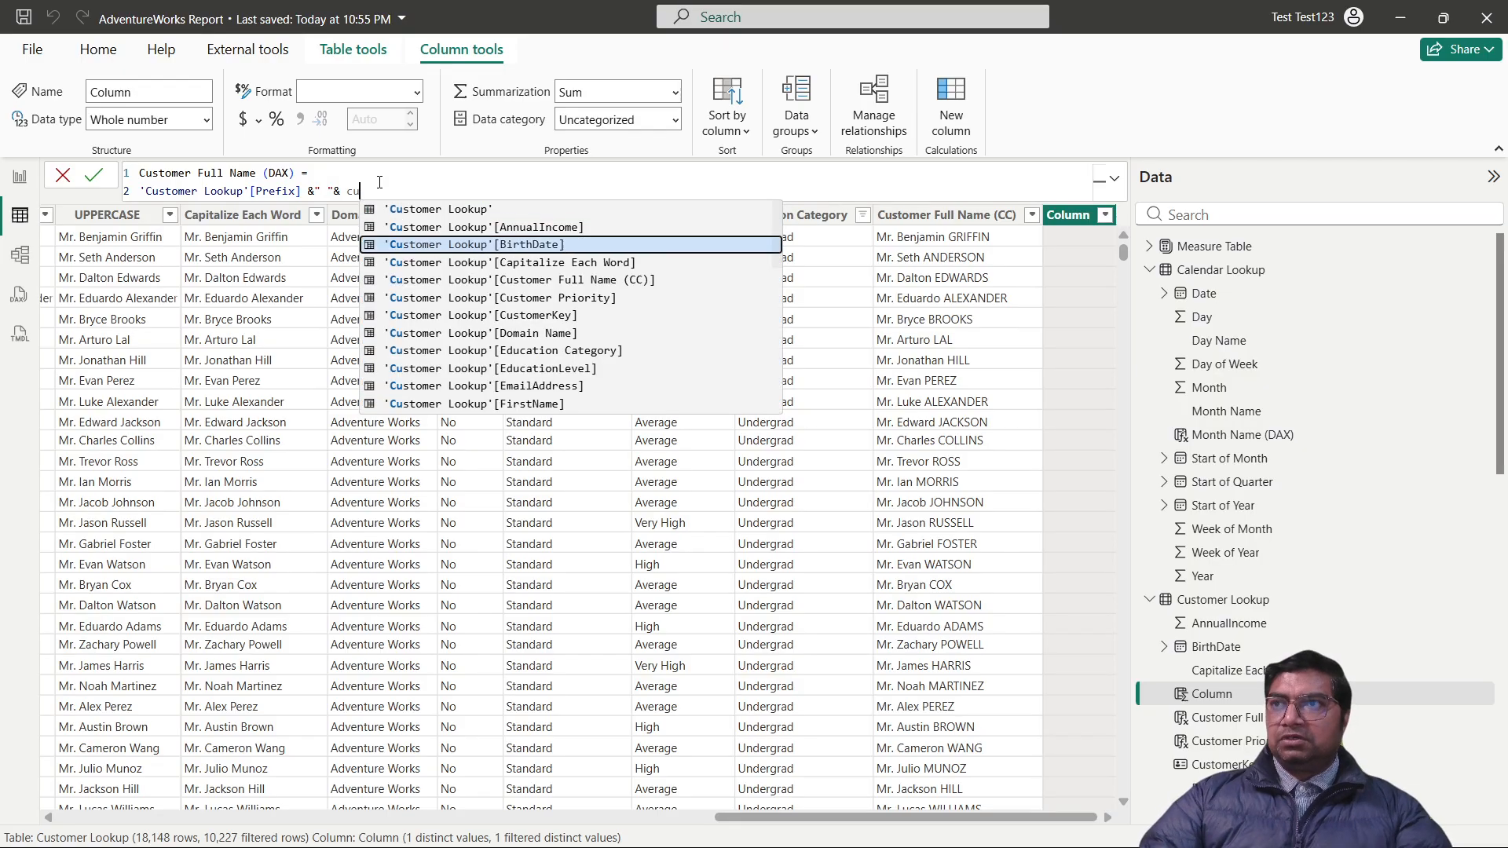
key("Down")
key("Down")
key("Down")
key("Down")
key("Down")
key("Down")
key("Tab")
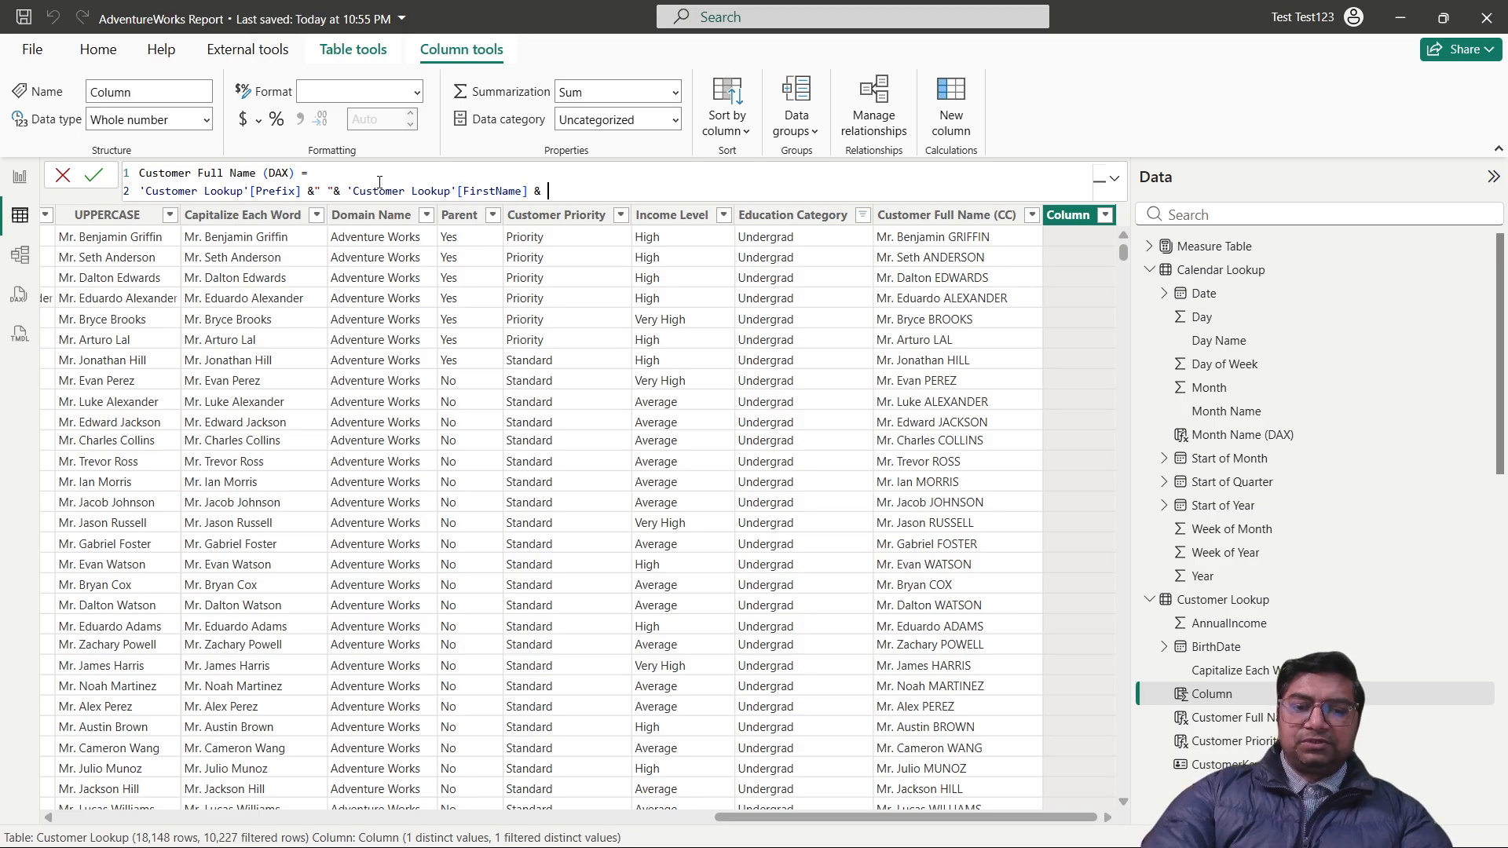
type("& \"")
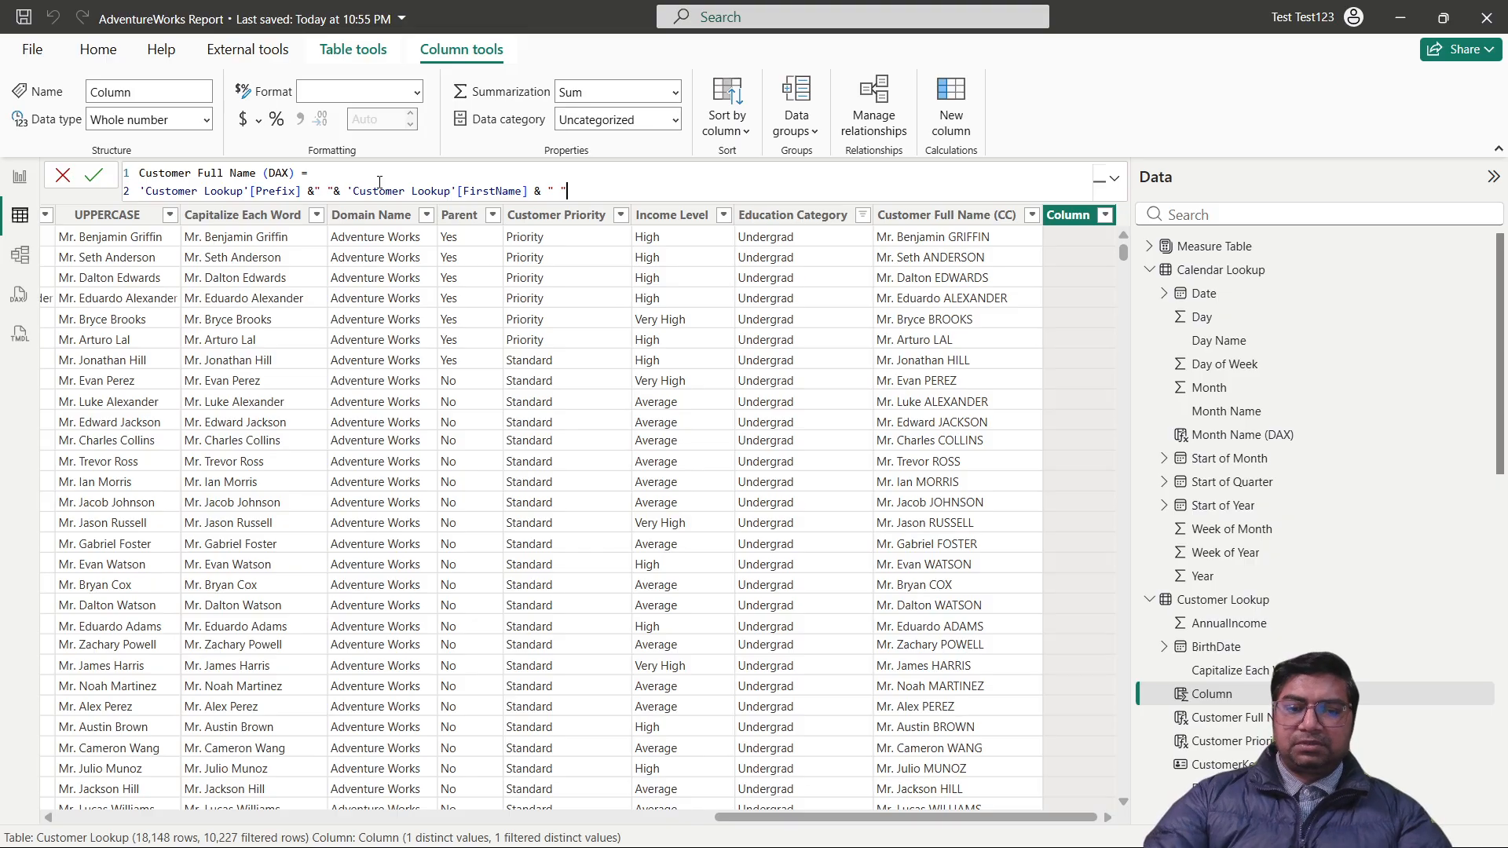
type(" \"& ")
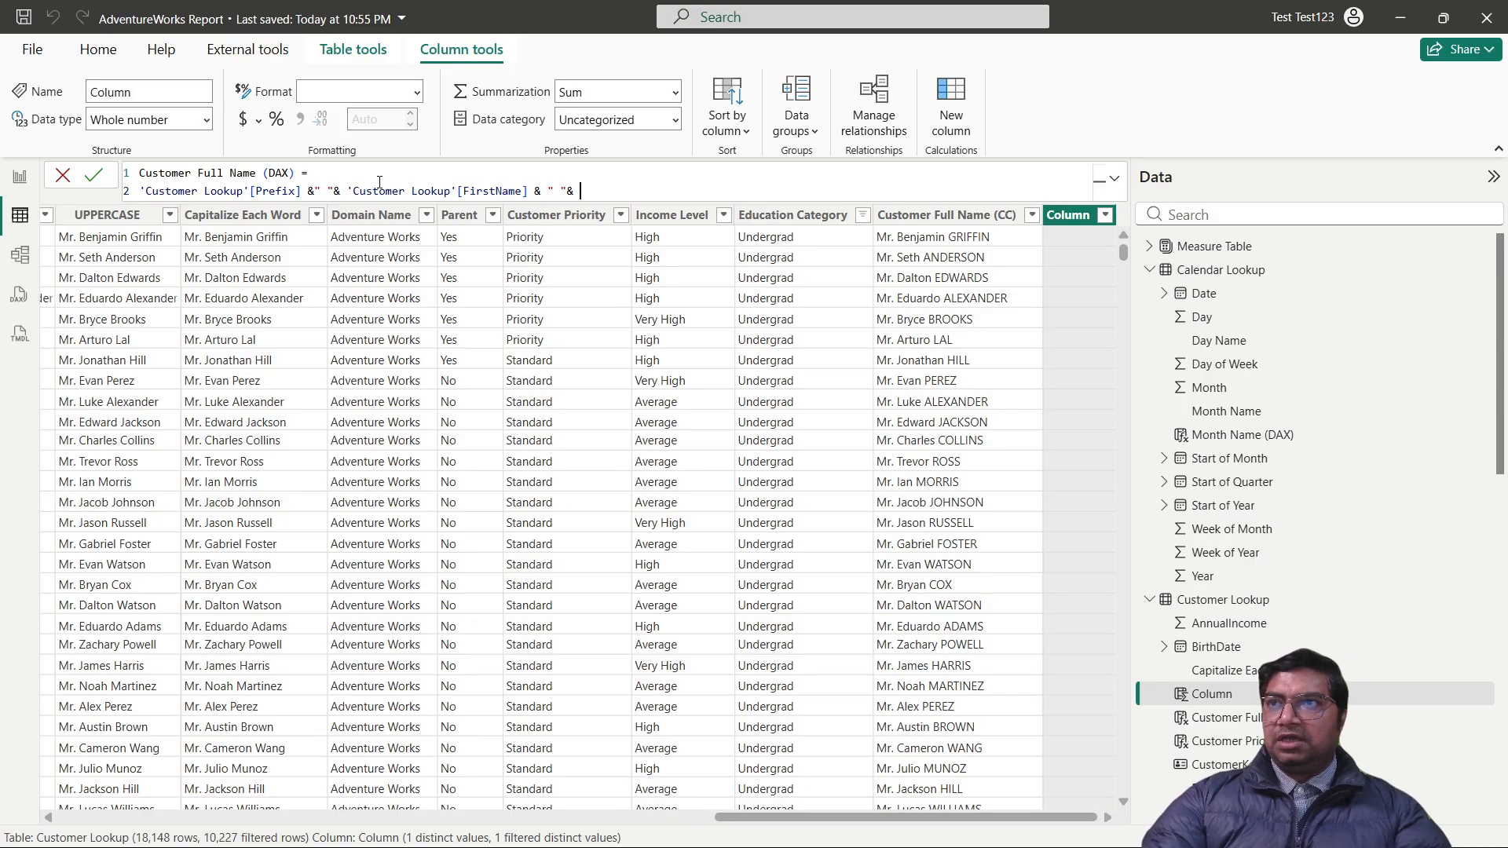
Complete the expression with 'Customer Lookup'[LastName] and commit the column formula.
type("cu")
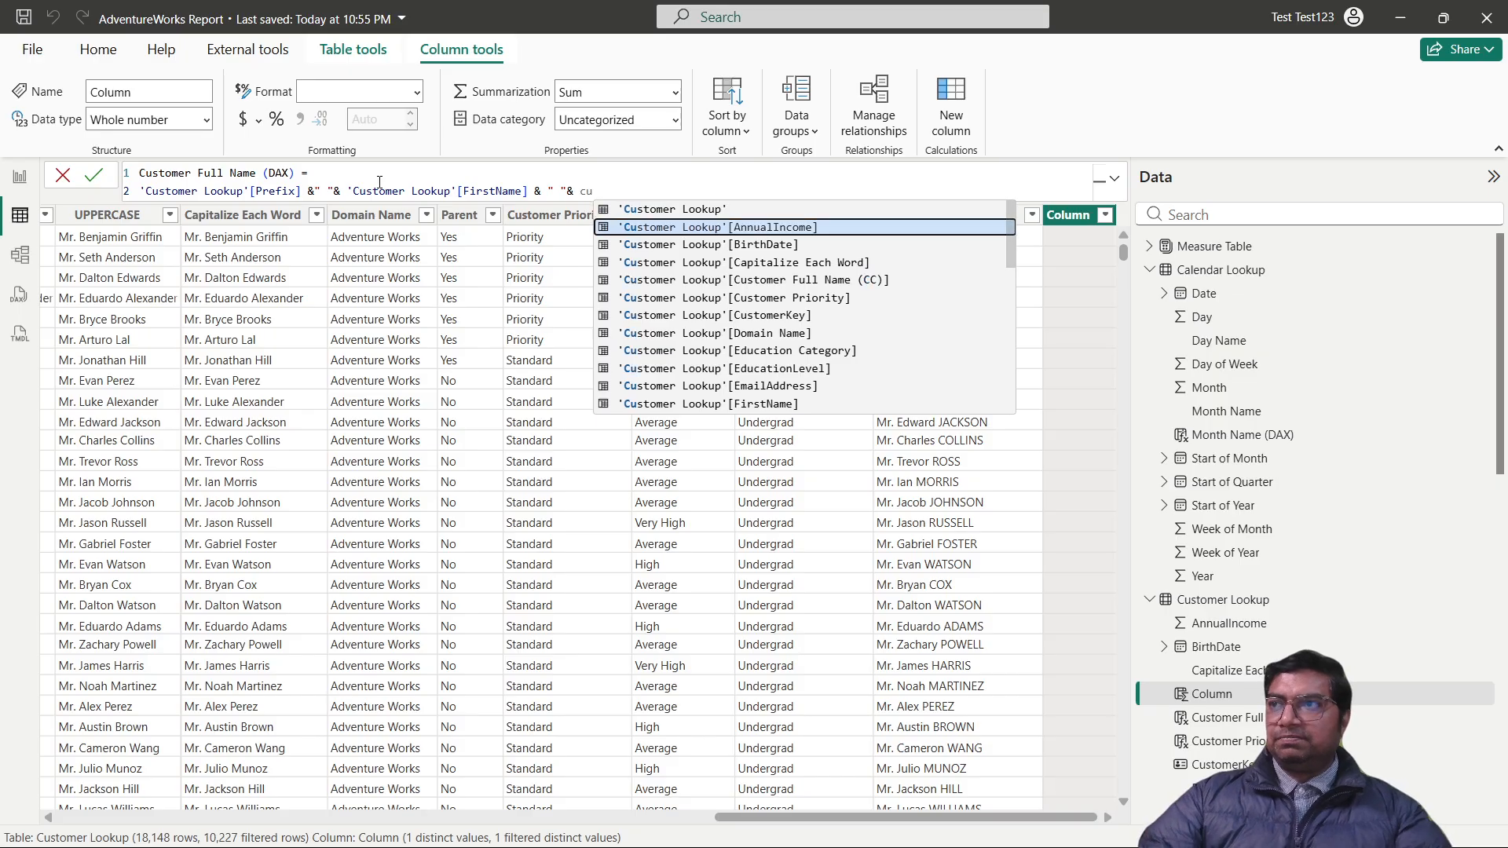
key("Down")
key("Down")
key("Down")
key("Down")
key("Down")
key("Down")
key("Down")
key("Down")
key("Down")
key("Down")
key("Down")
key("Down")
key("Down")
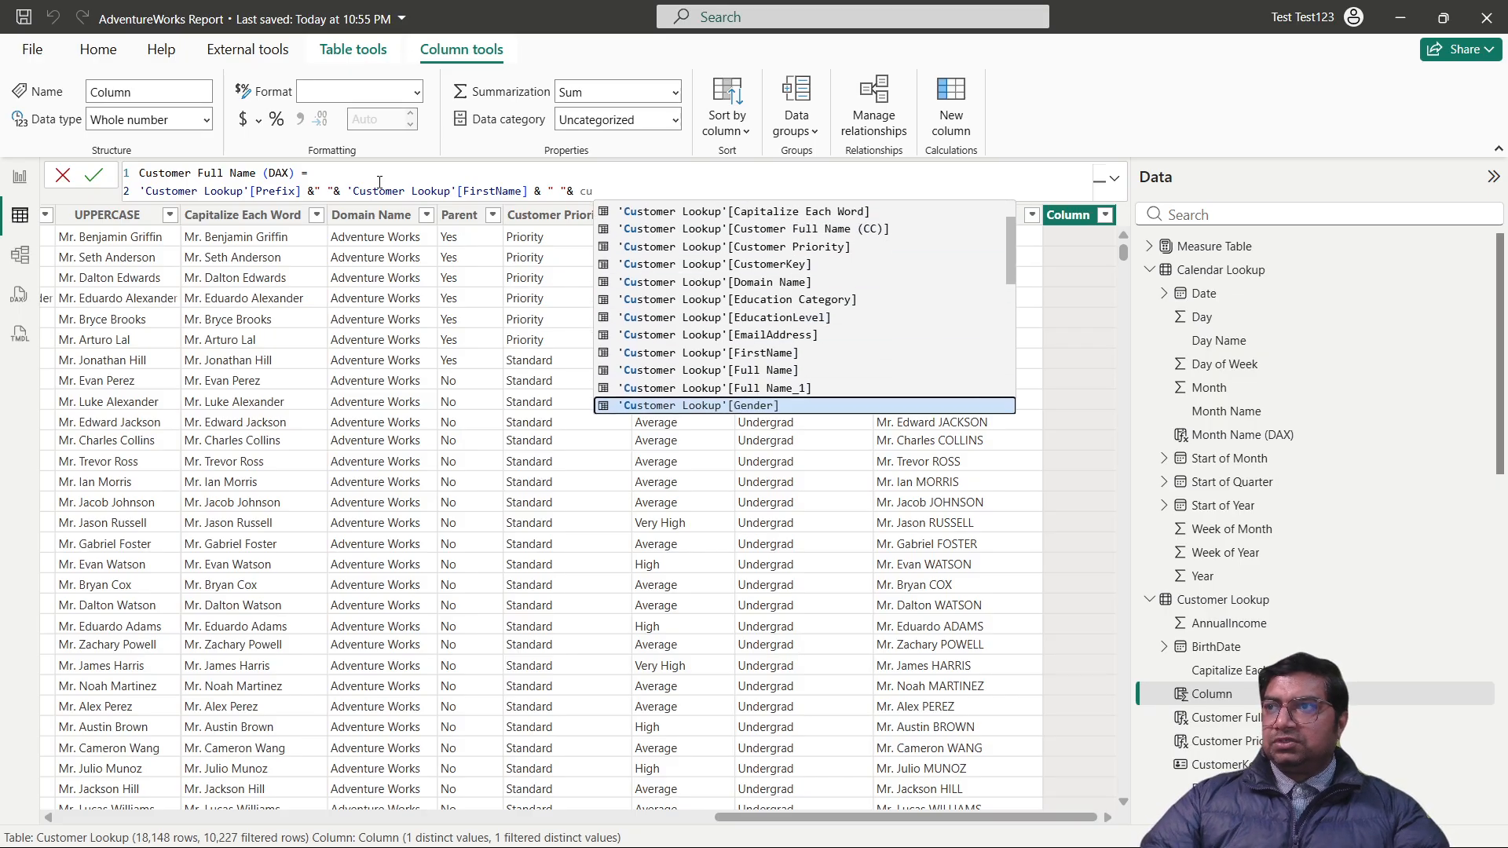
key("Down")
key("Down")
key("Down")
key("Down")
key("Tab")
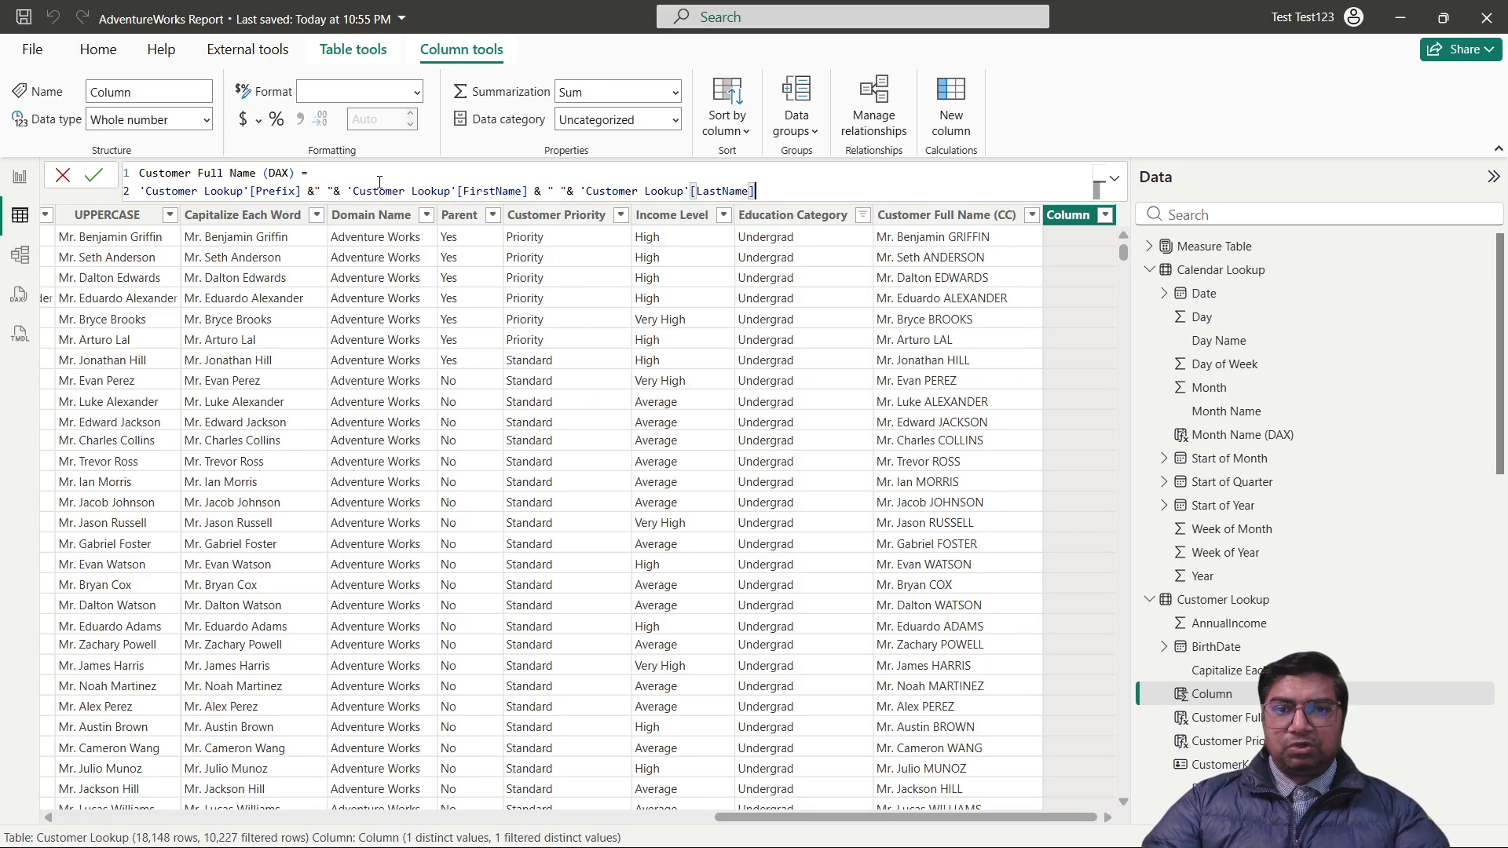
key("Return")
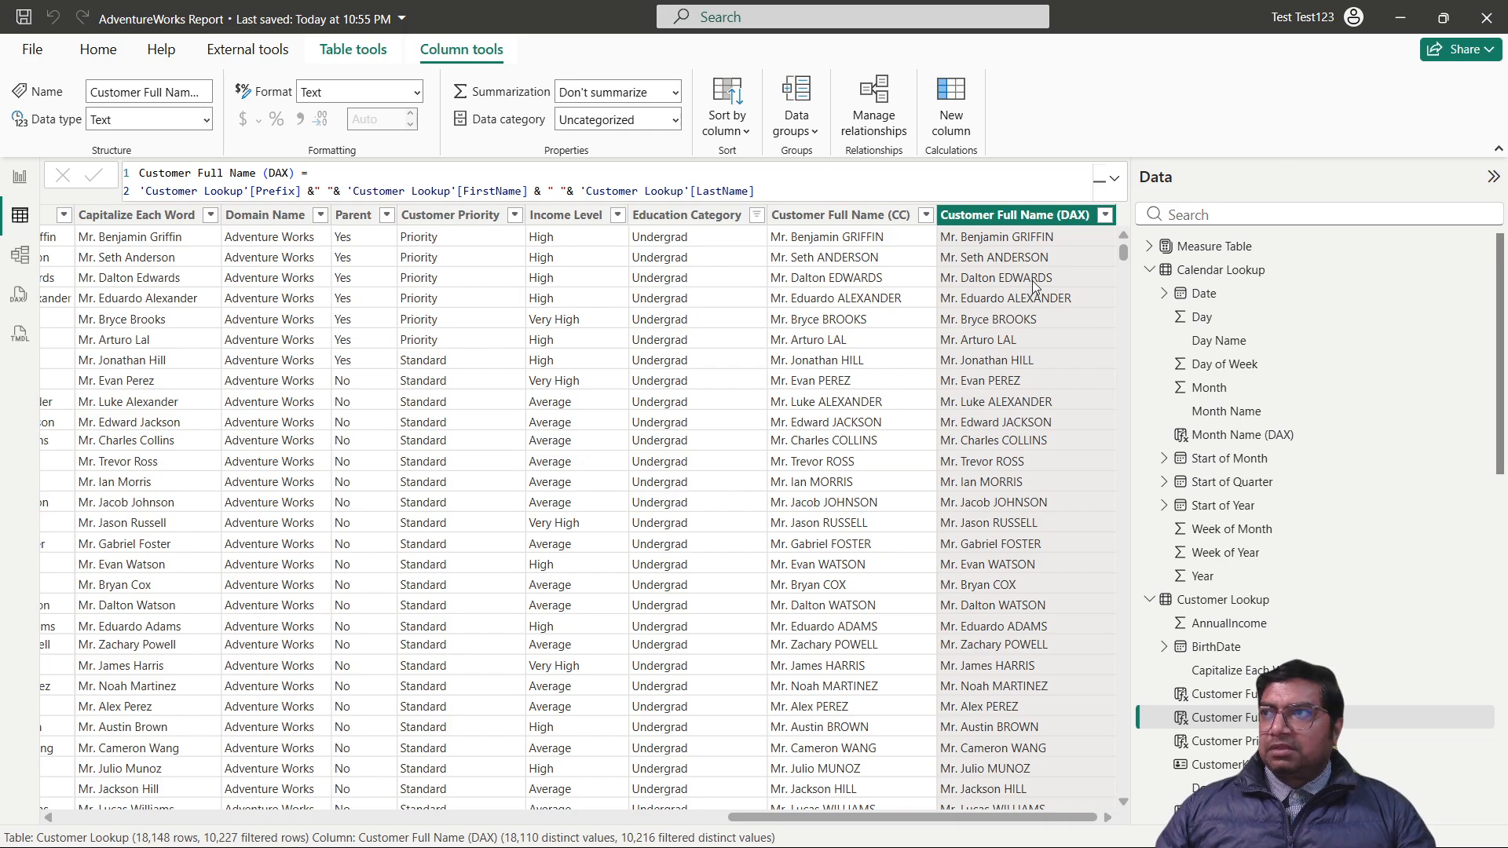
Check the Customer Full Name (DAX) values against the Customer Full Name (CC) column through the table rows.
scroll(1026, 355, "down", 5)
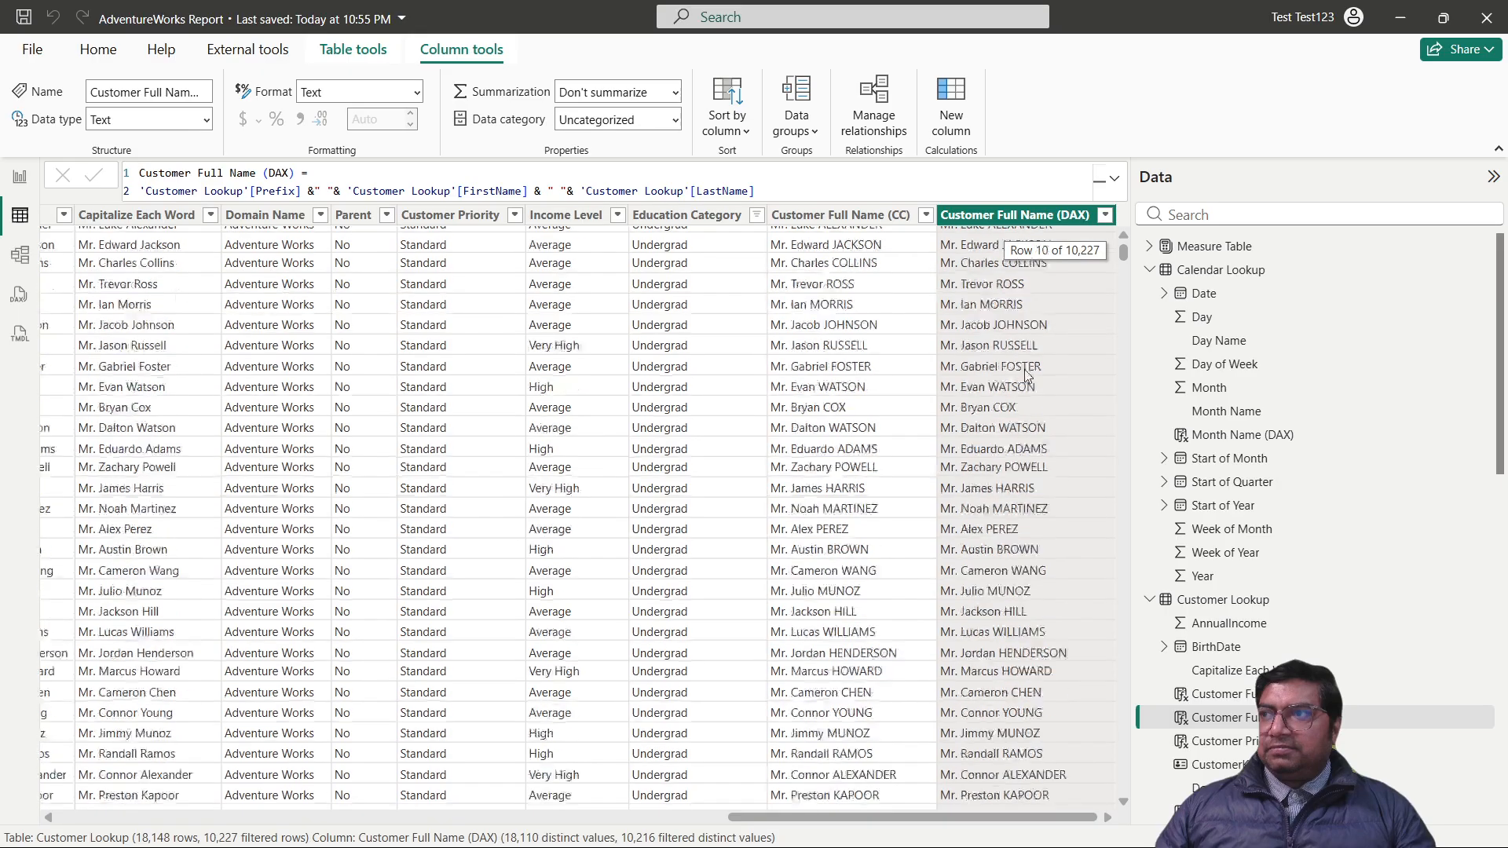
scroll(1023, 383, "up", 5)
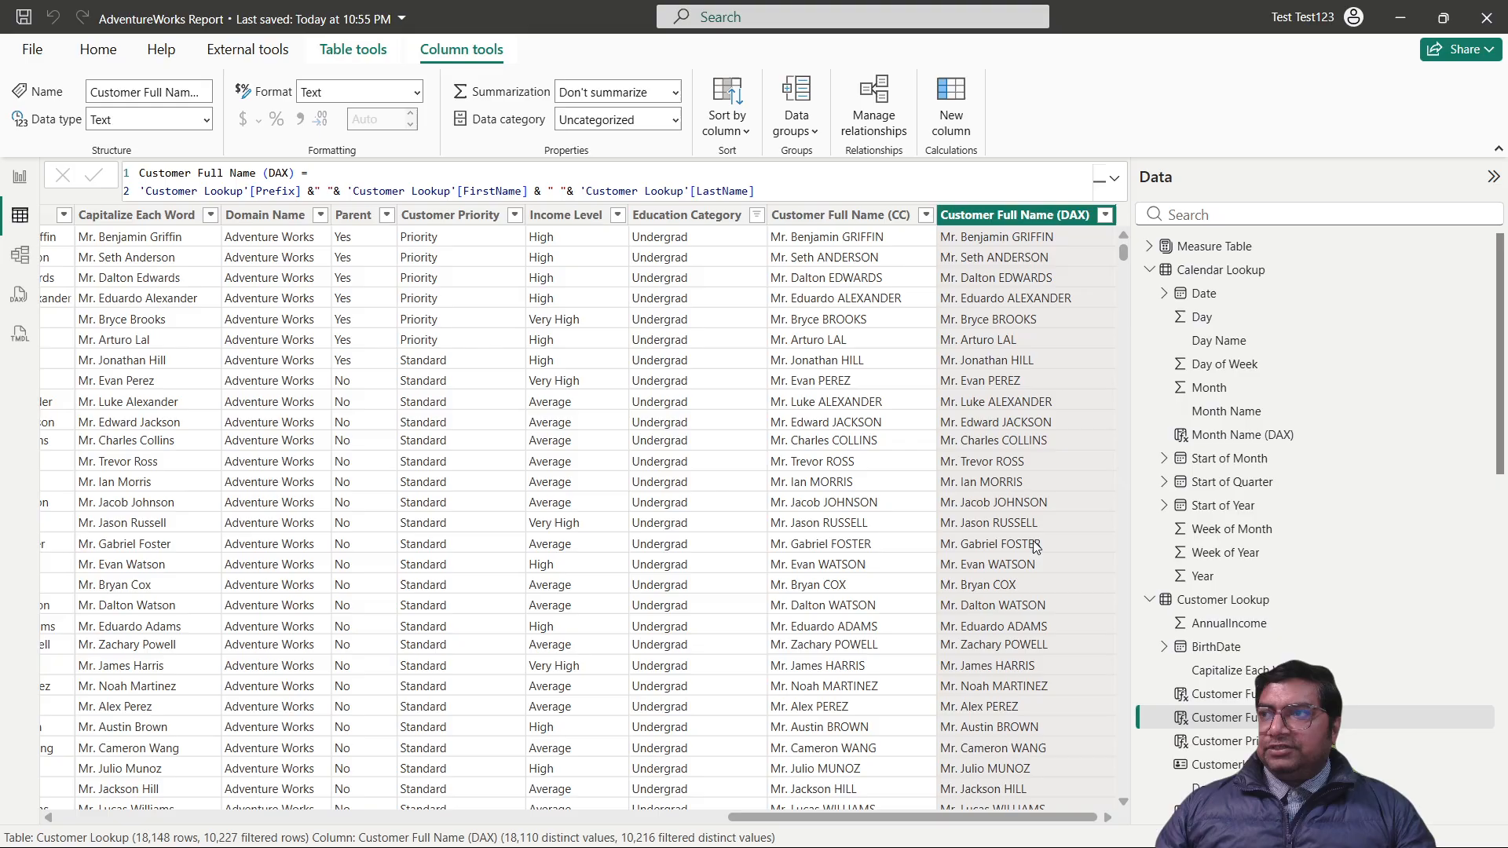
scroll(1034, 553, "down", 10)
scroll(1031, 562, "down", 17)
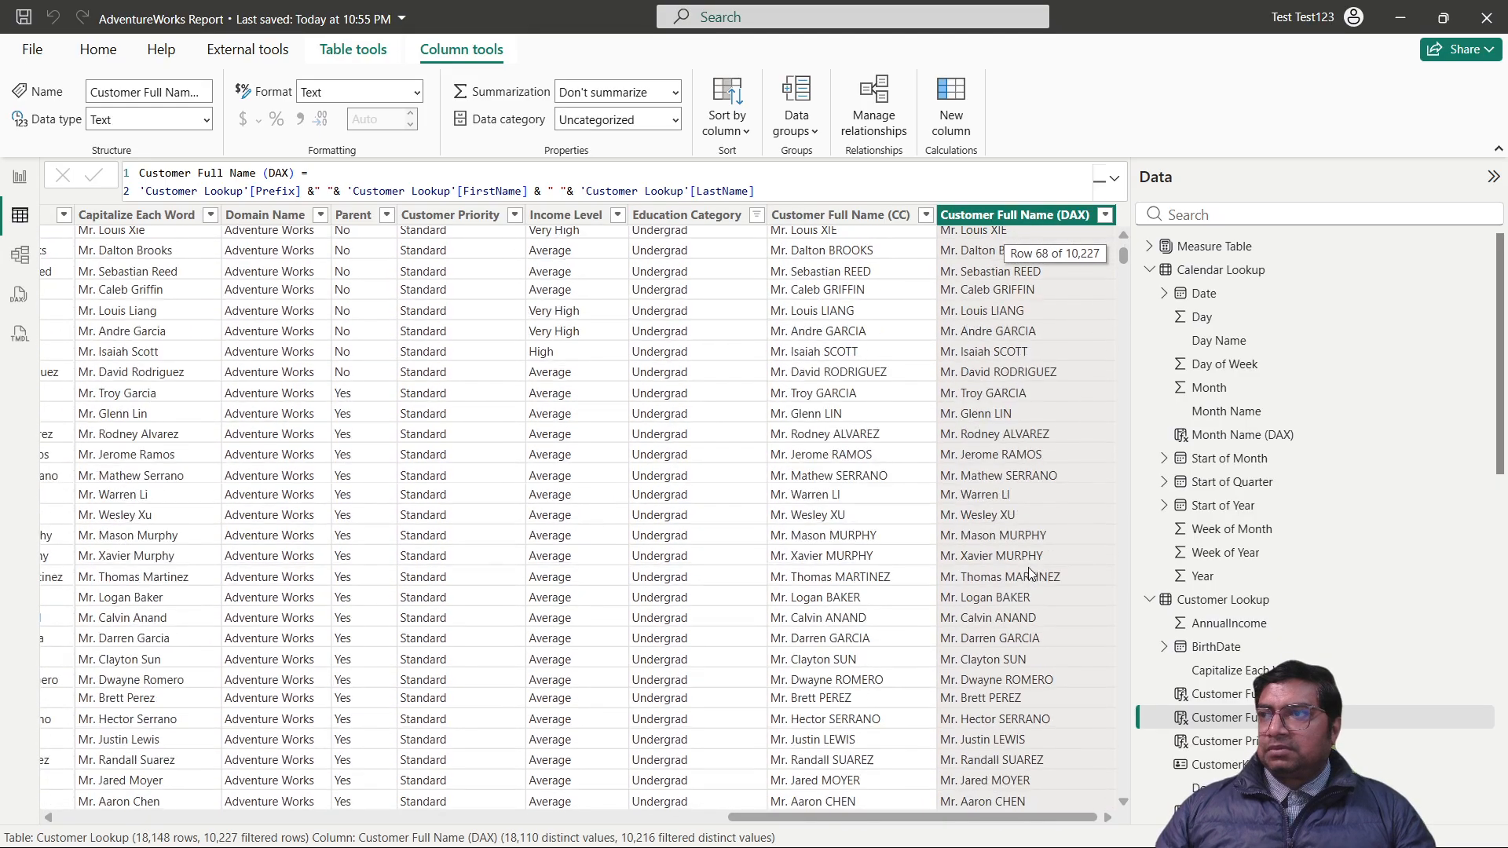
scroll(1030, 567, "up", 17)
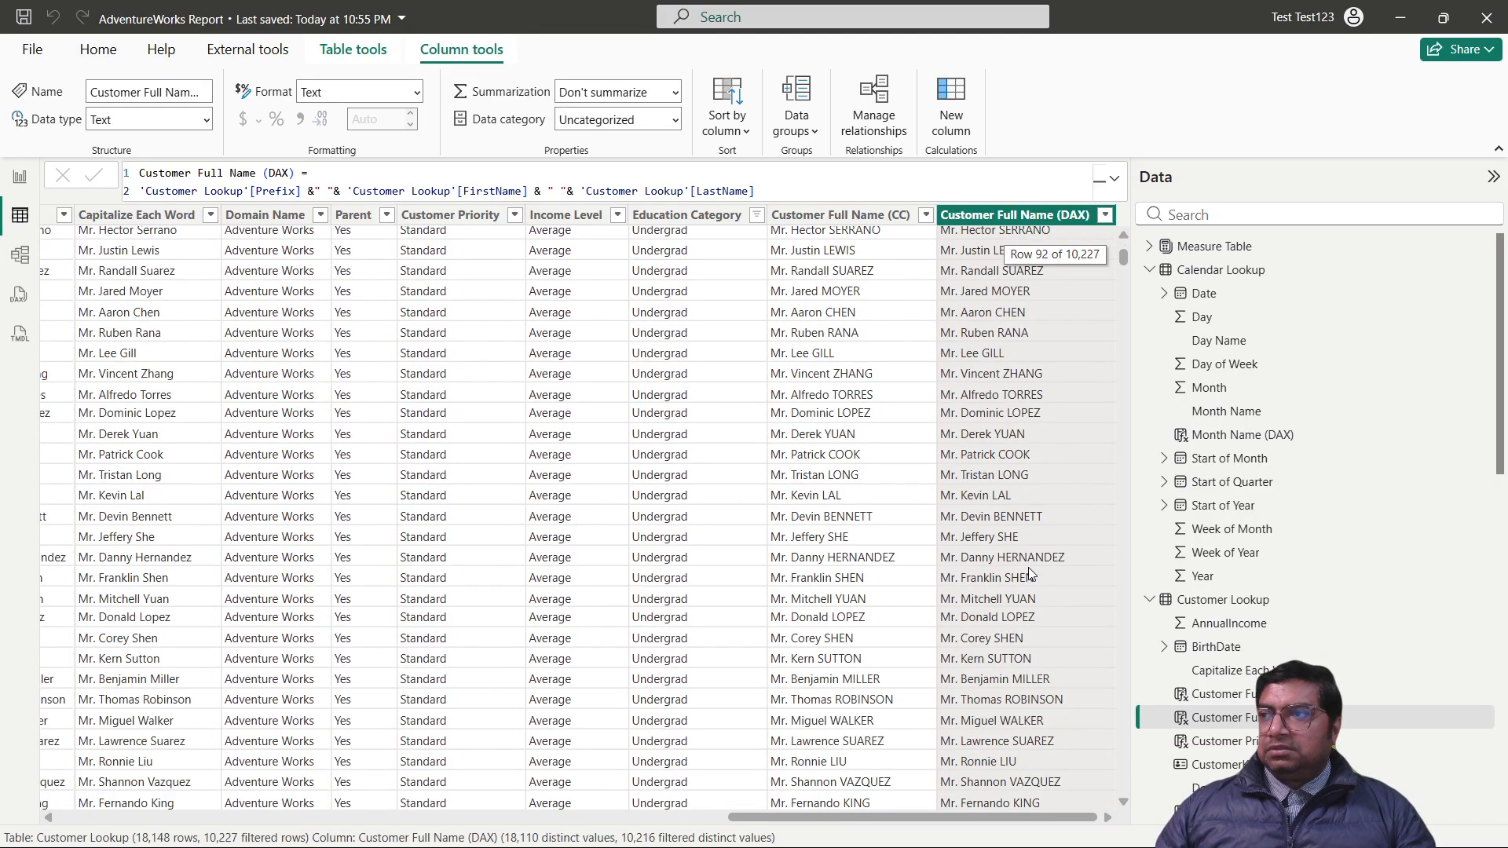
scroll(1030, 568, "up", 7)
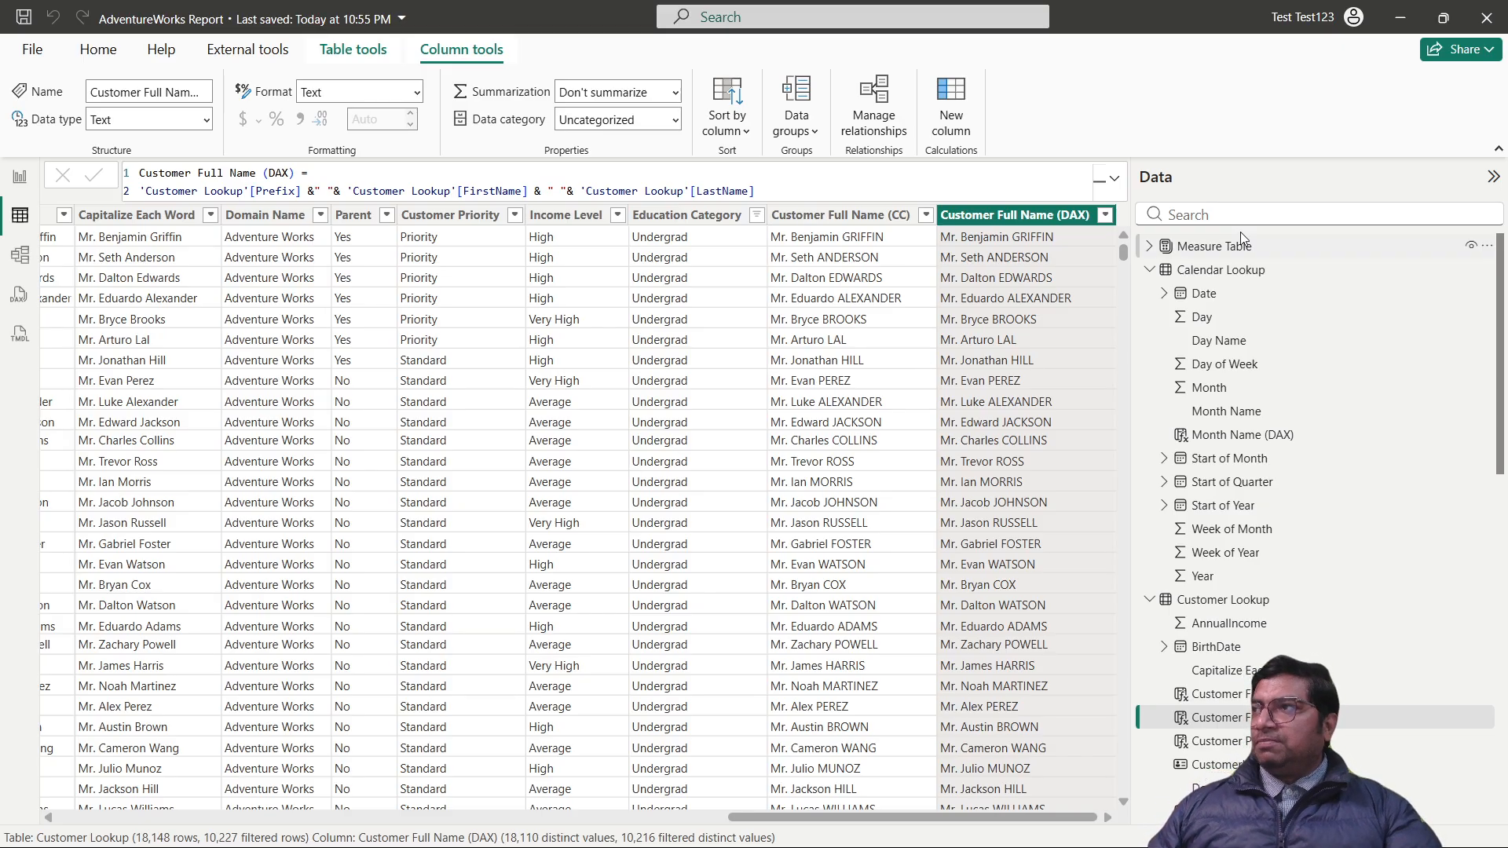
Add a new calculated column to the Calendar Lookup table and name it Month Name (DAX) in the formula.
left_click(1222, 271)
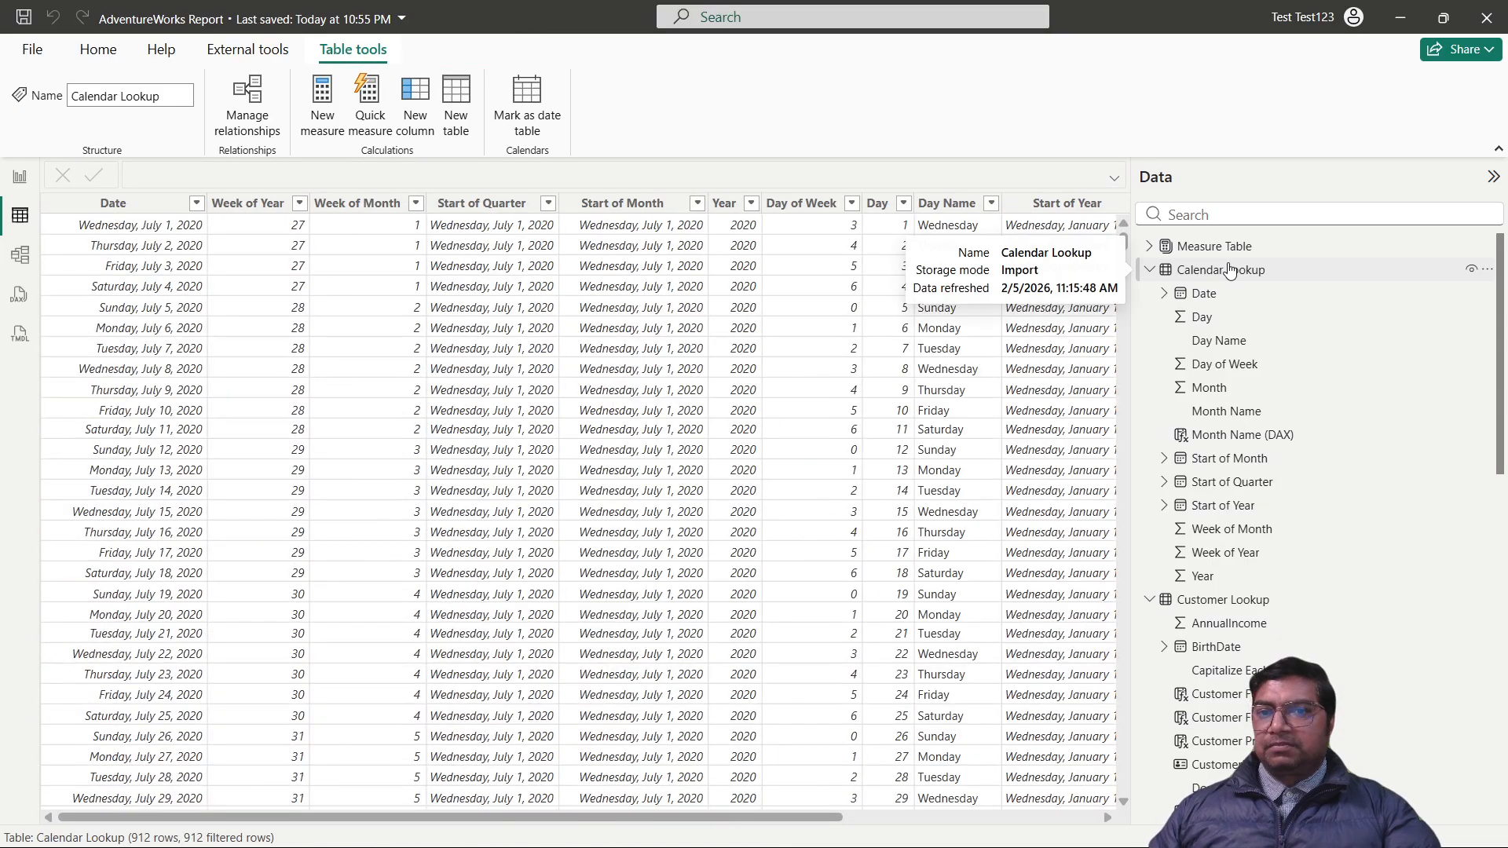
left_click(415, 98)
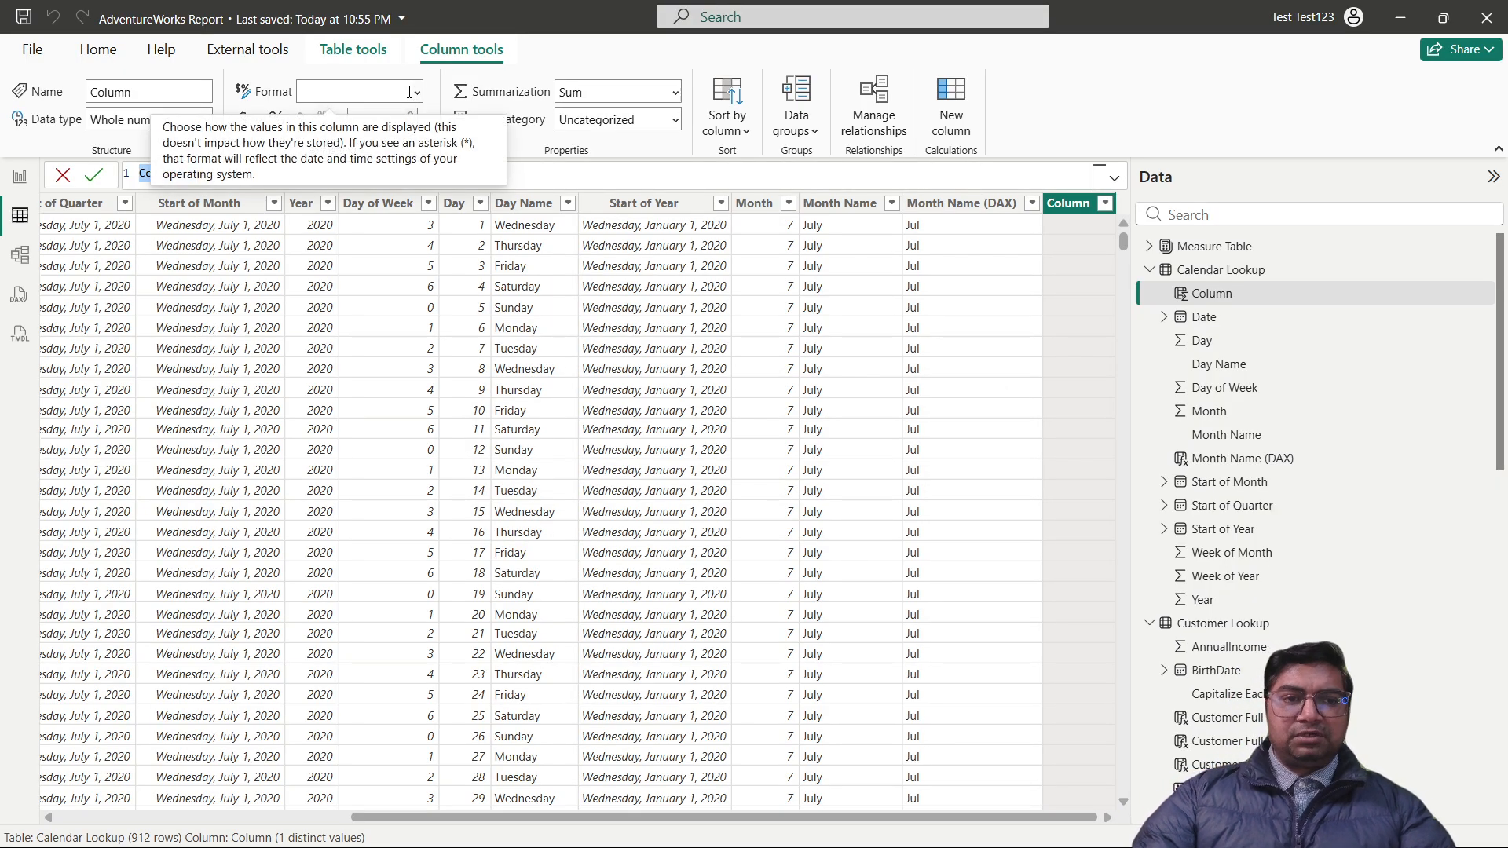
type("Mo")
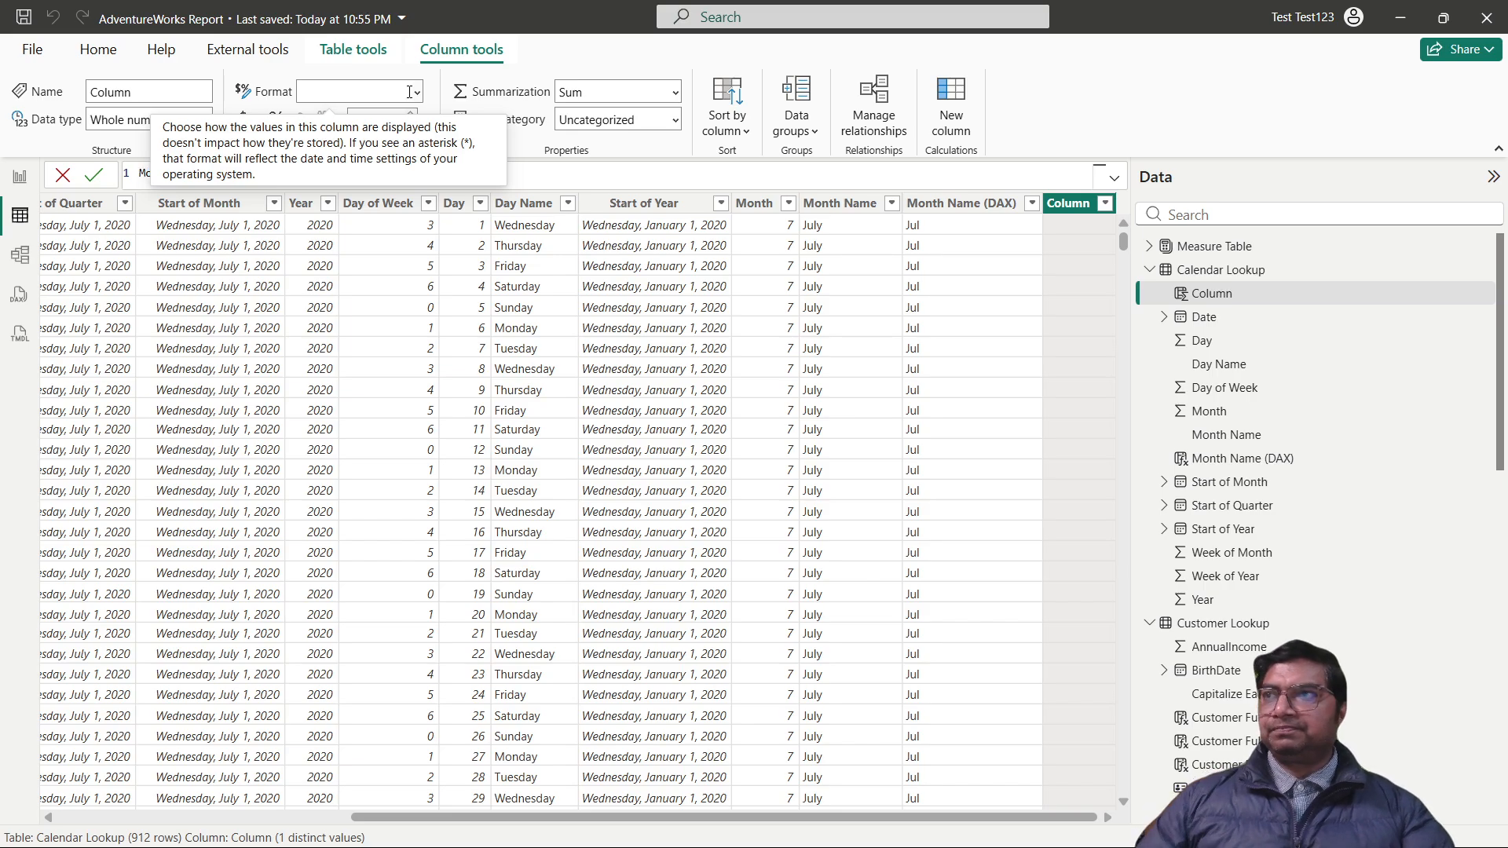
type("nth Na")
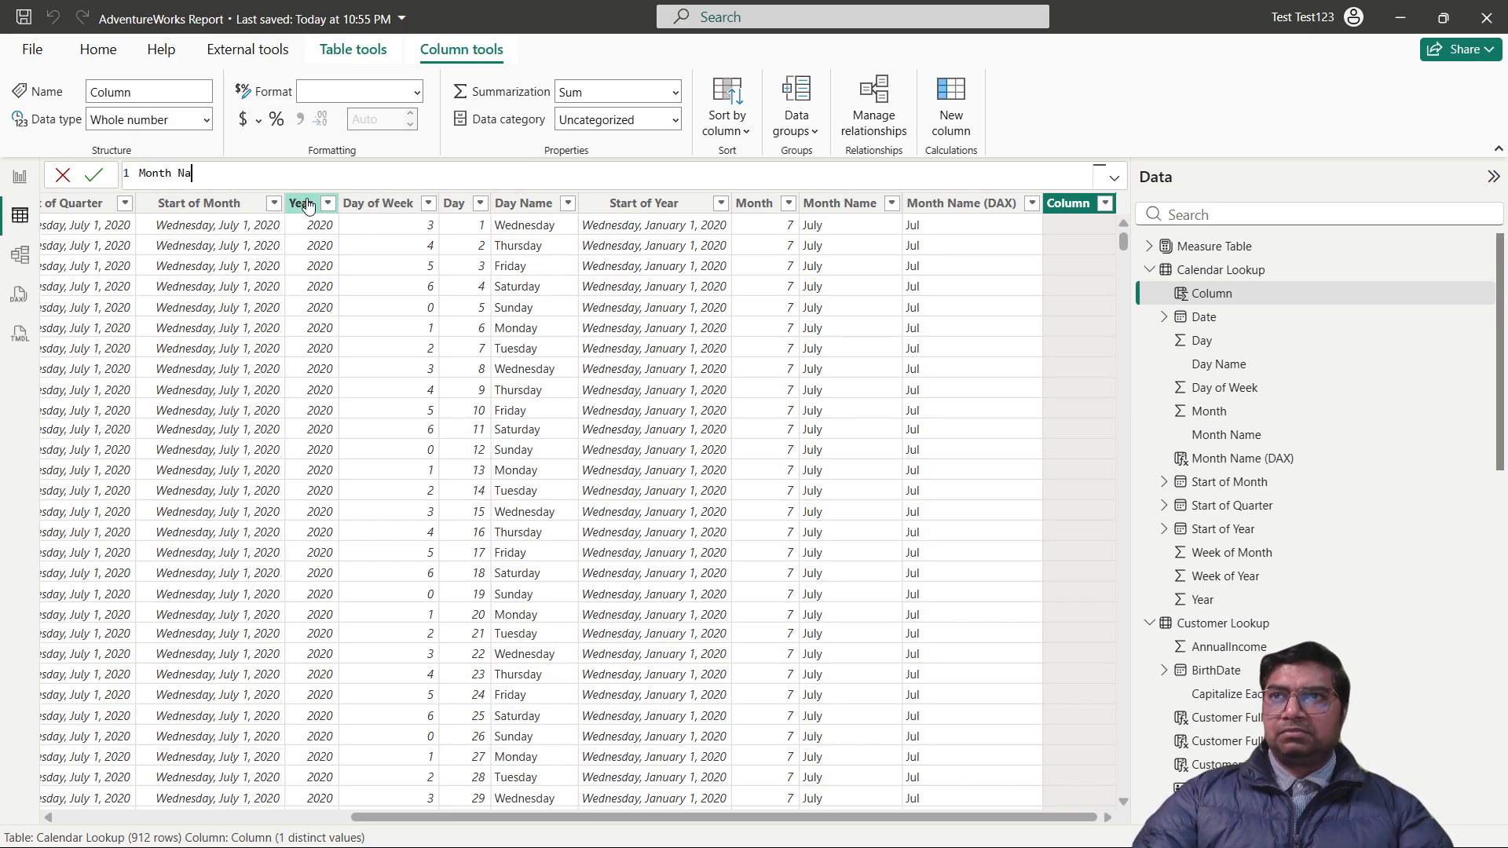
type("me (")
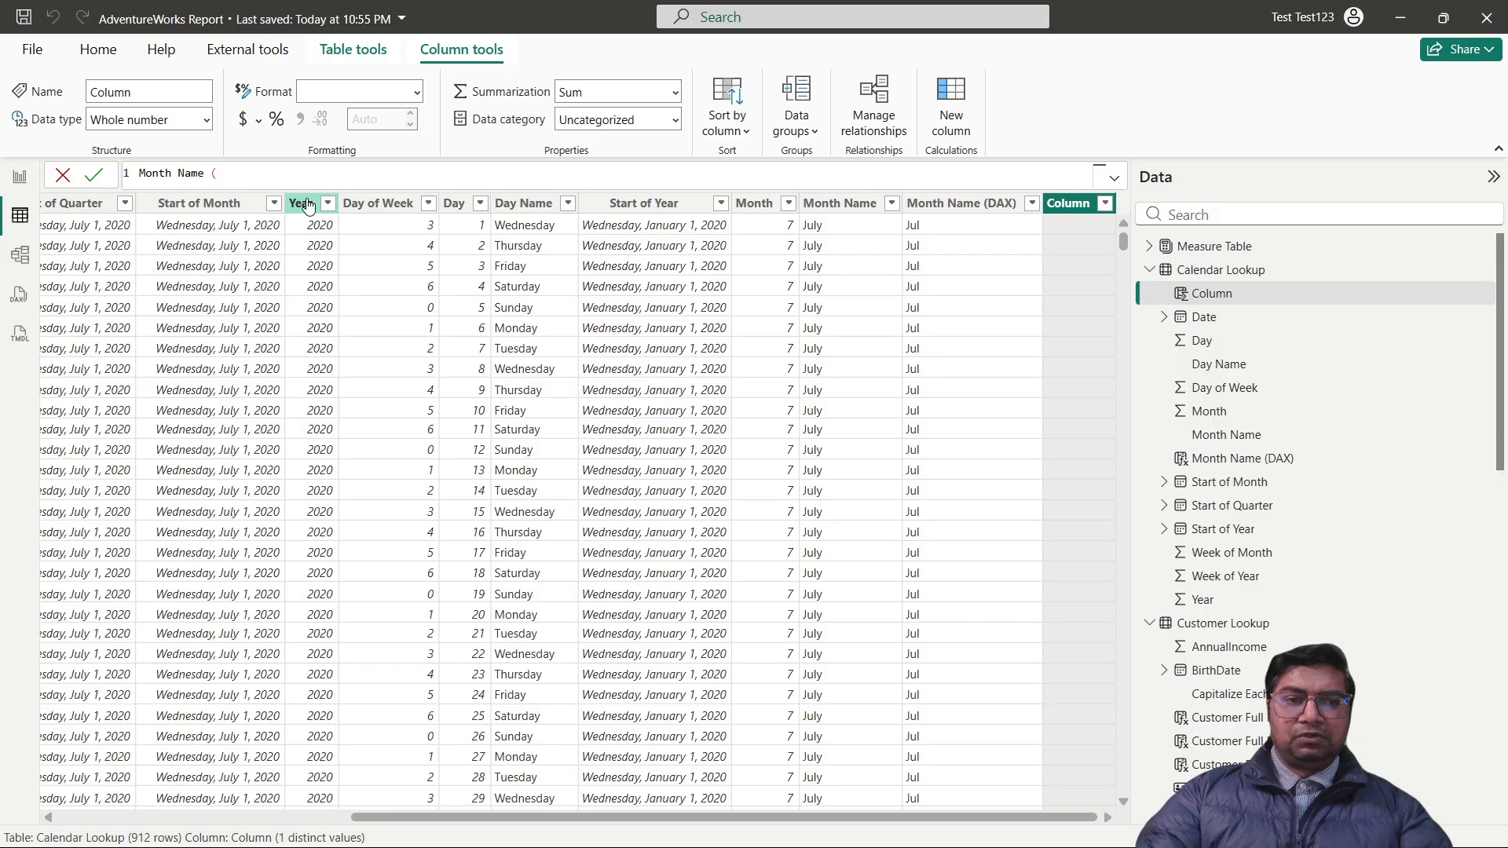
type("DAX")
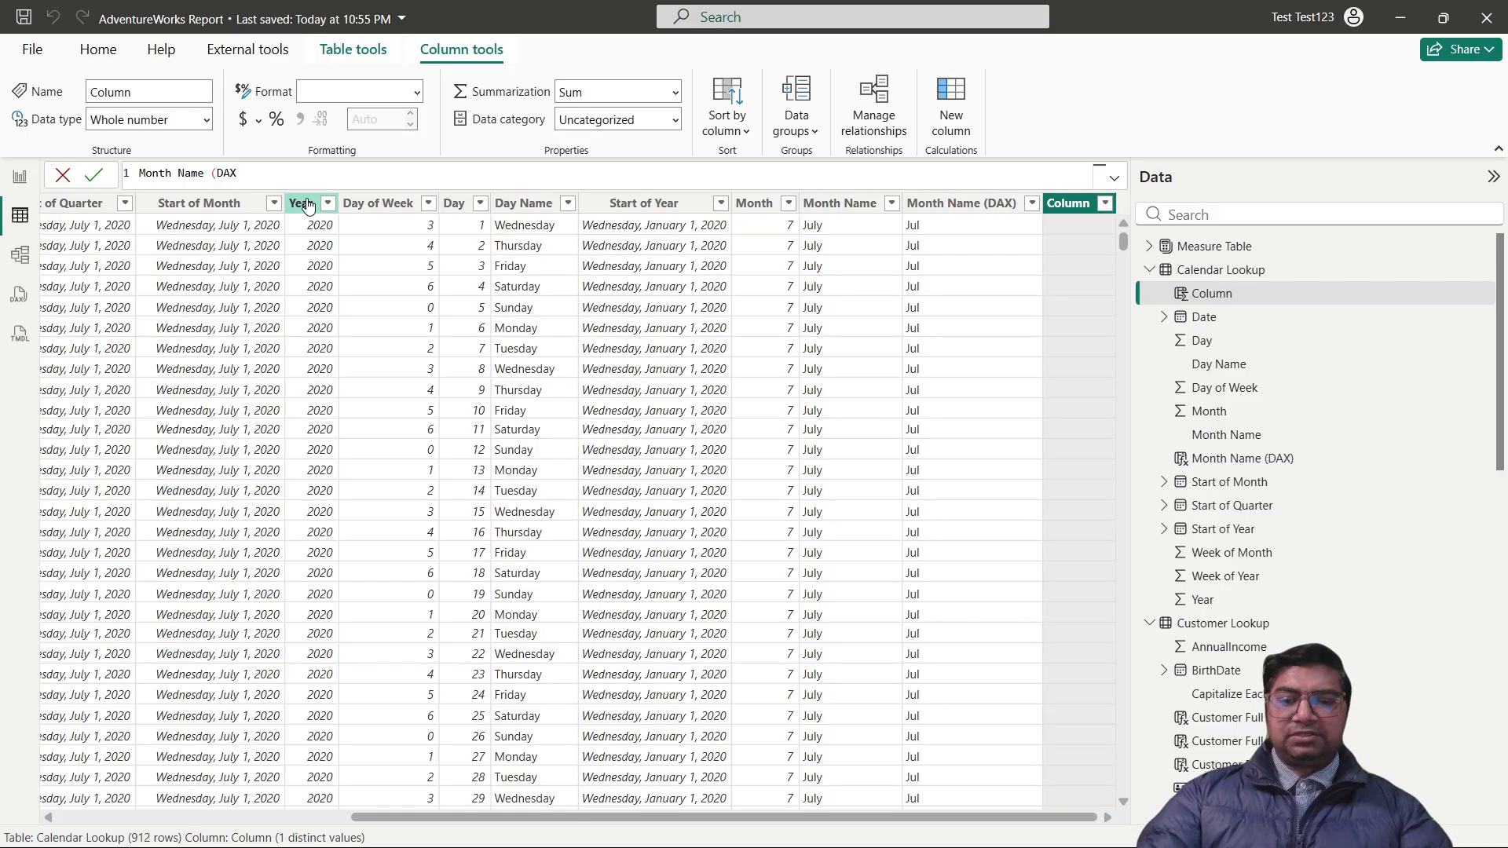
type(") =")
key("shift+Return")
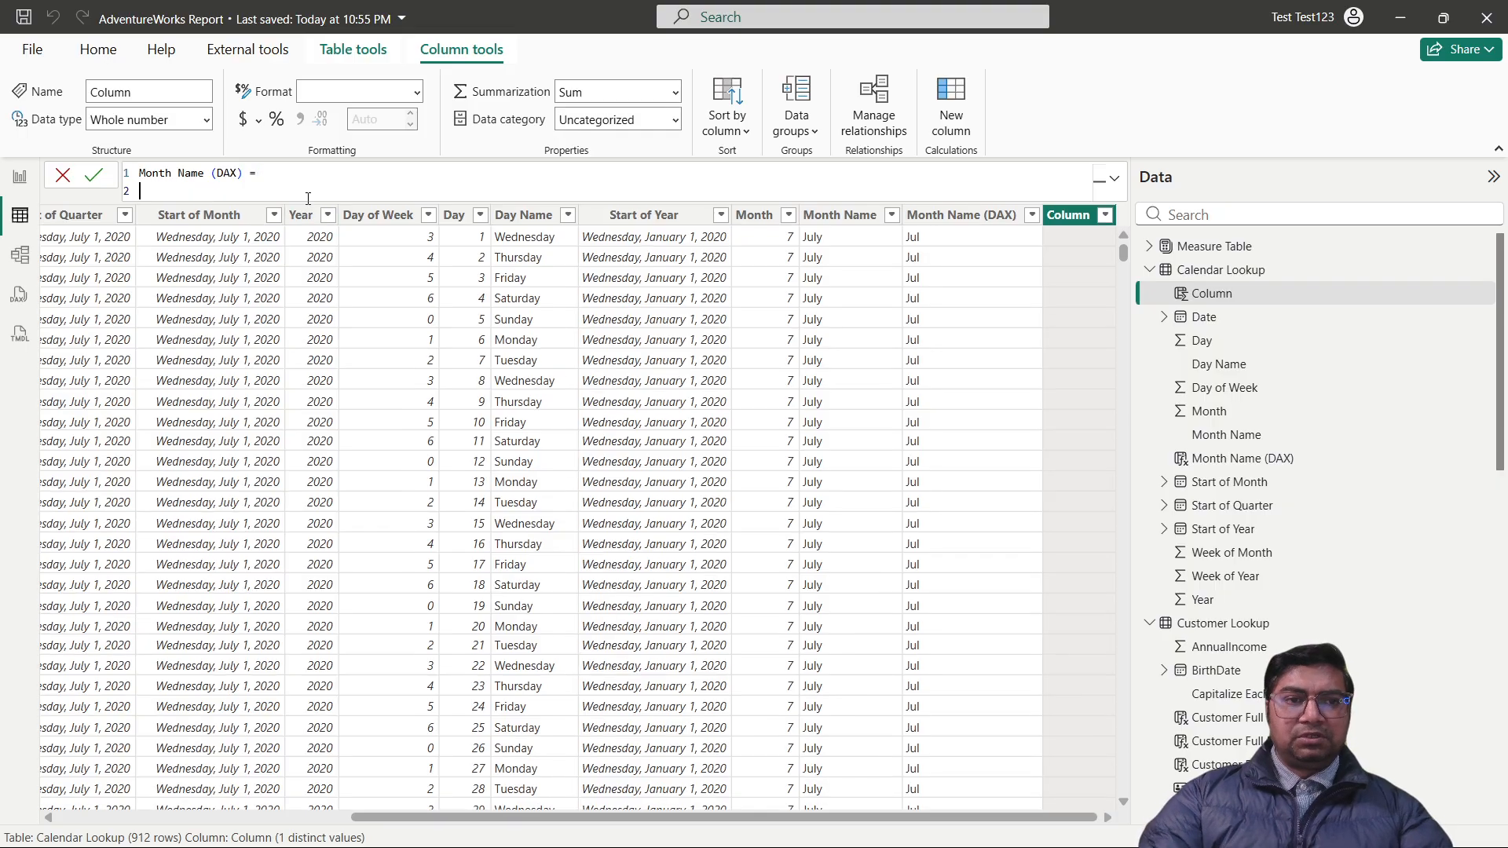
Start the expression with the LEFT function and begin its text argument on a separate line.
type("If")
key("BackSpace")
key("BackSpace")
type("le")
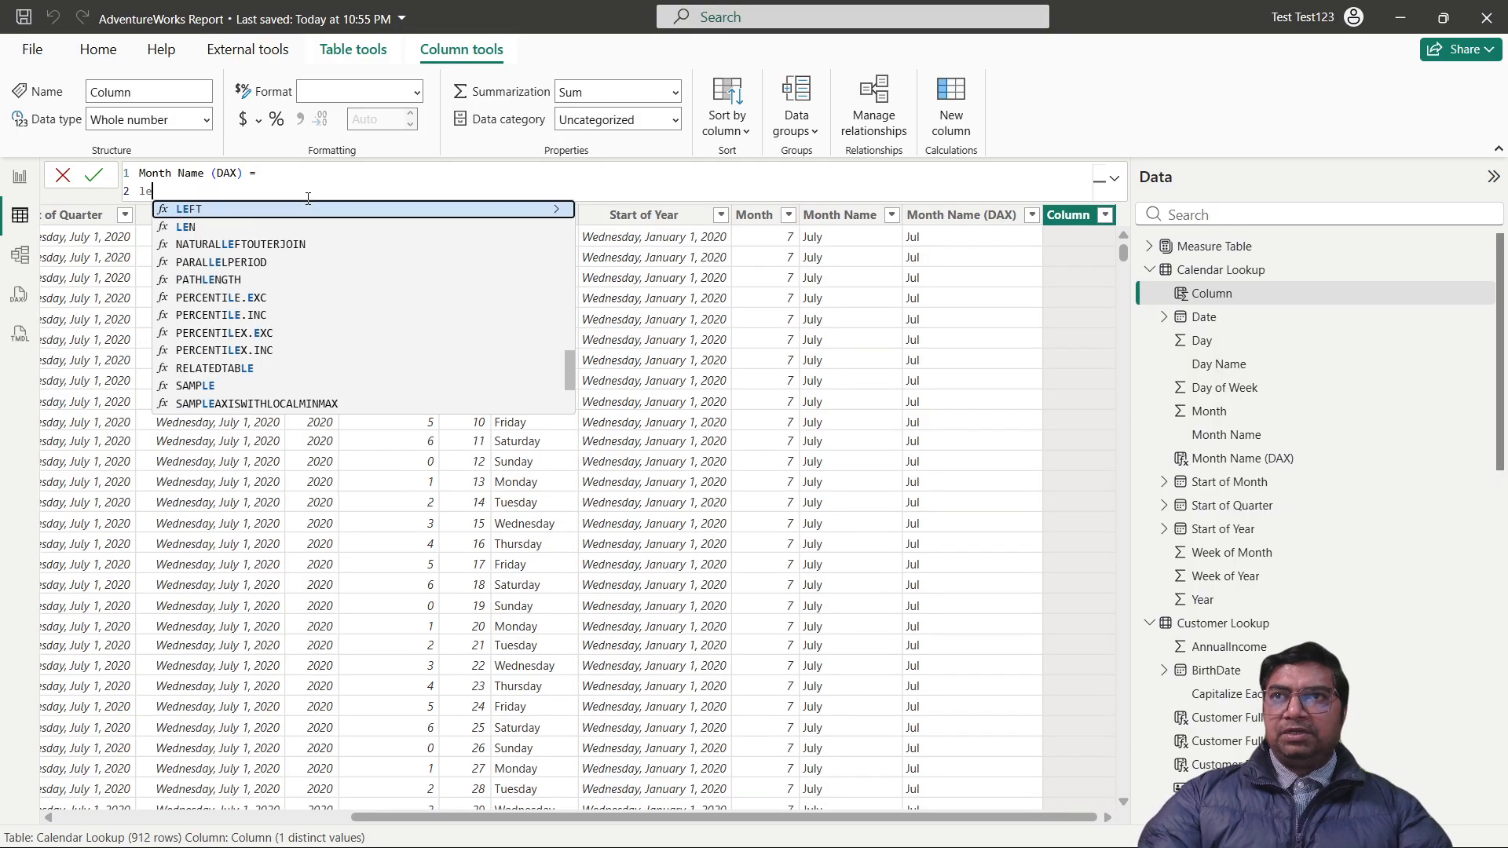
key("Tab")
key("shift+Return")
type("cu")
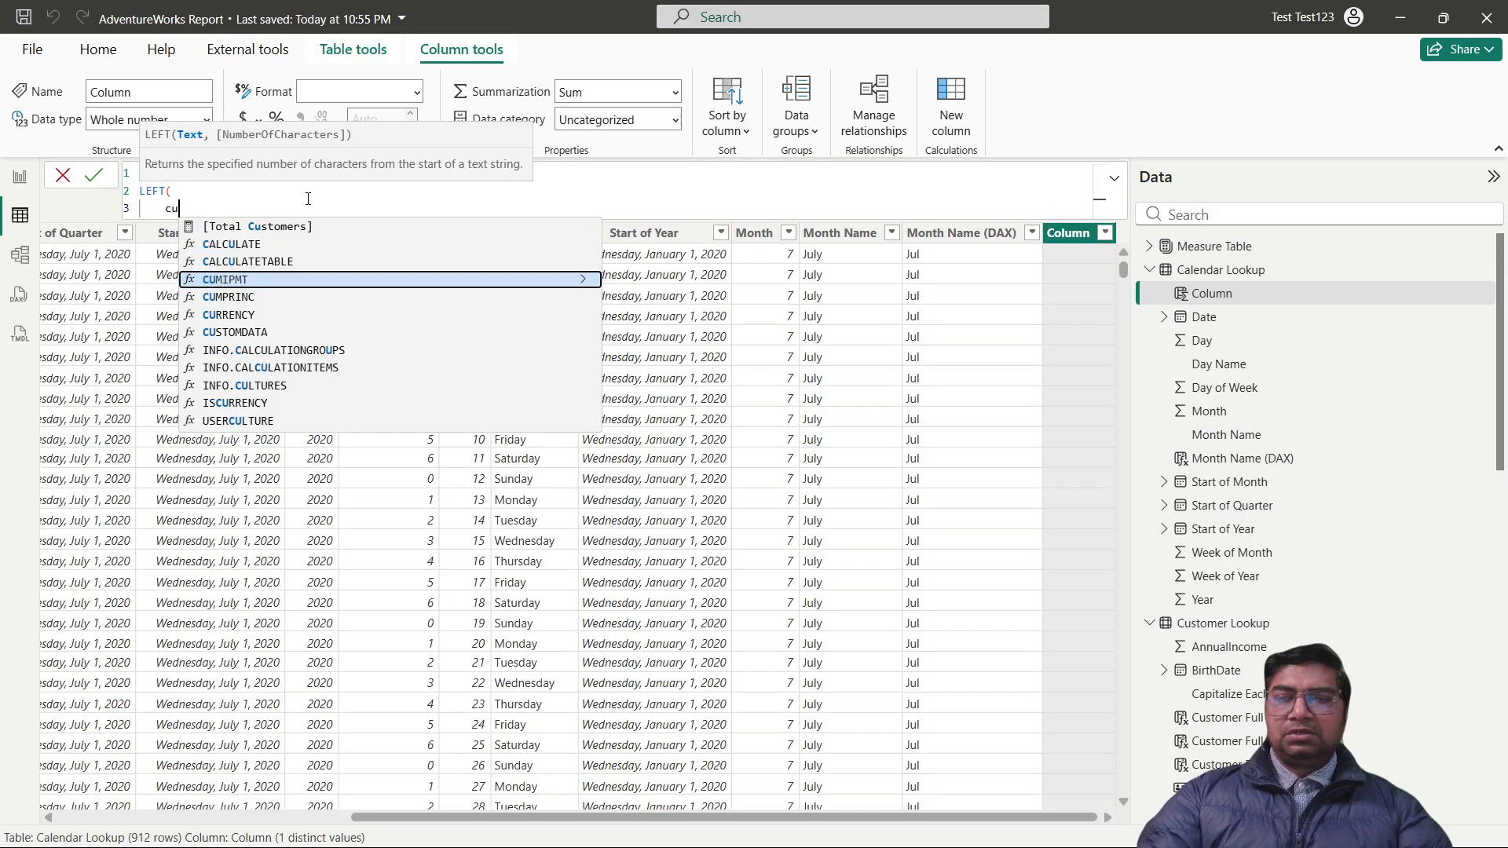
key("Down")
key("Down")
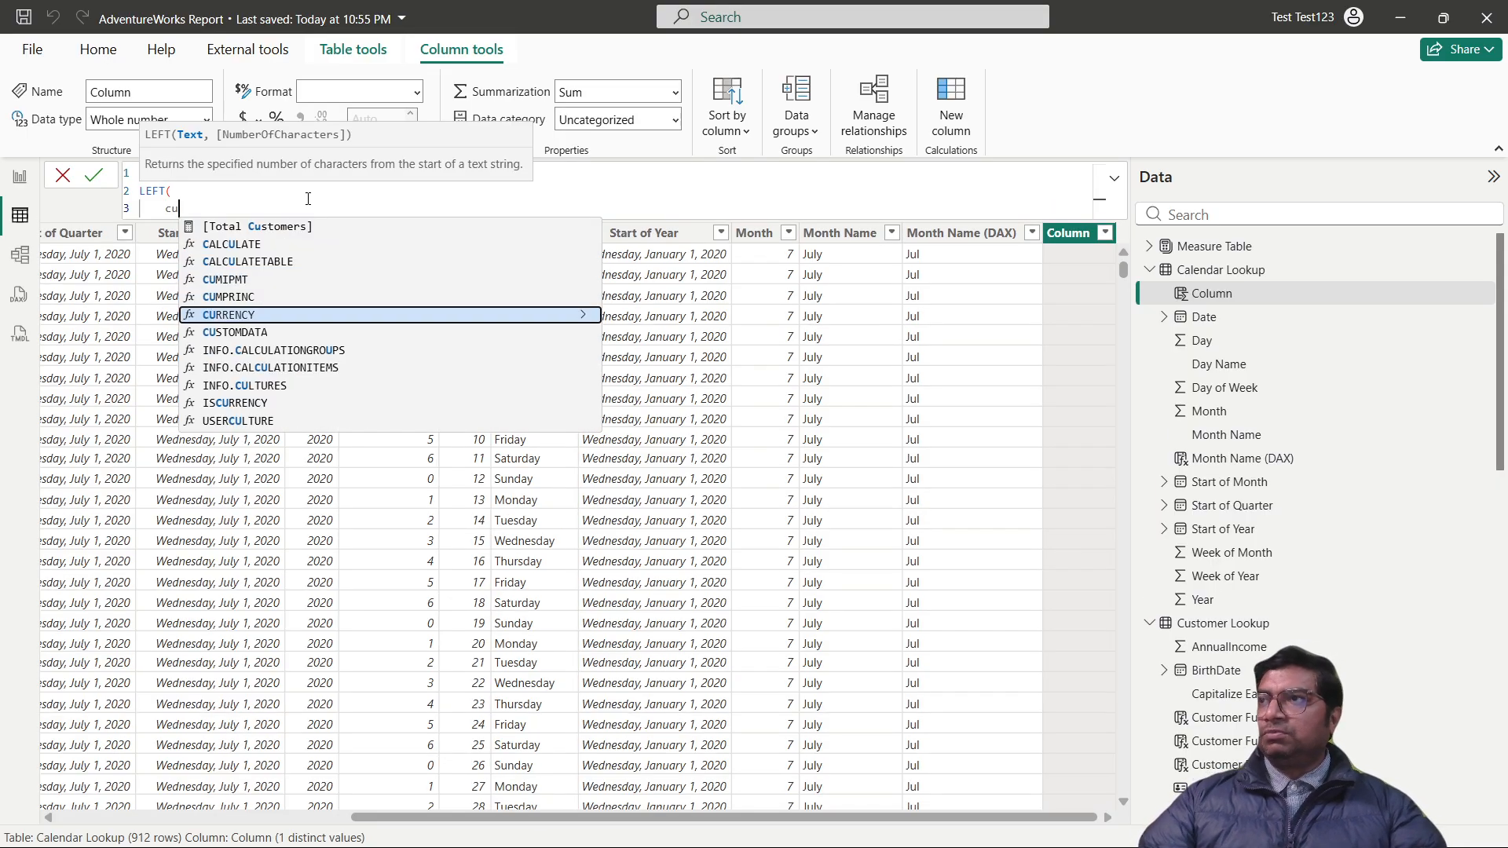
key("Down")
key("Down")
key("Down")
key("Down")
key("Down")
key("Down")
key("Down")
key("Down")
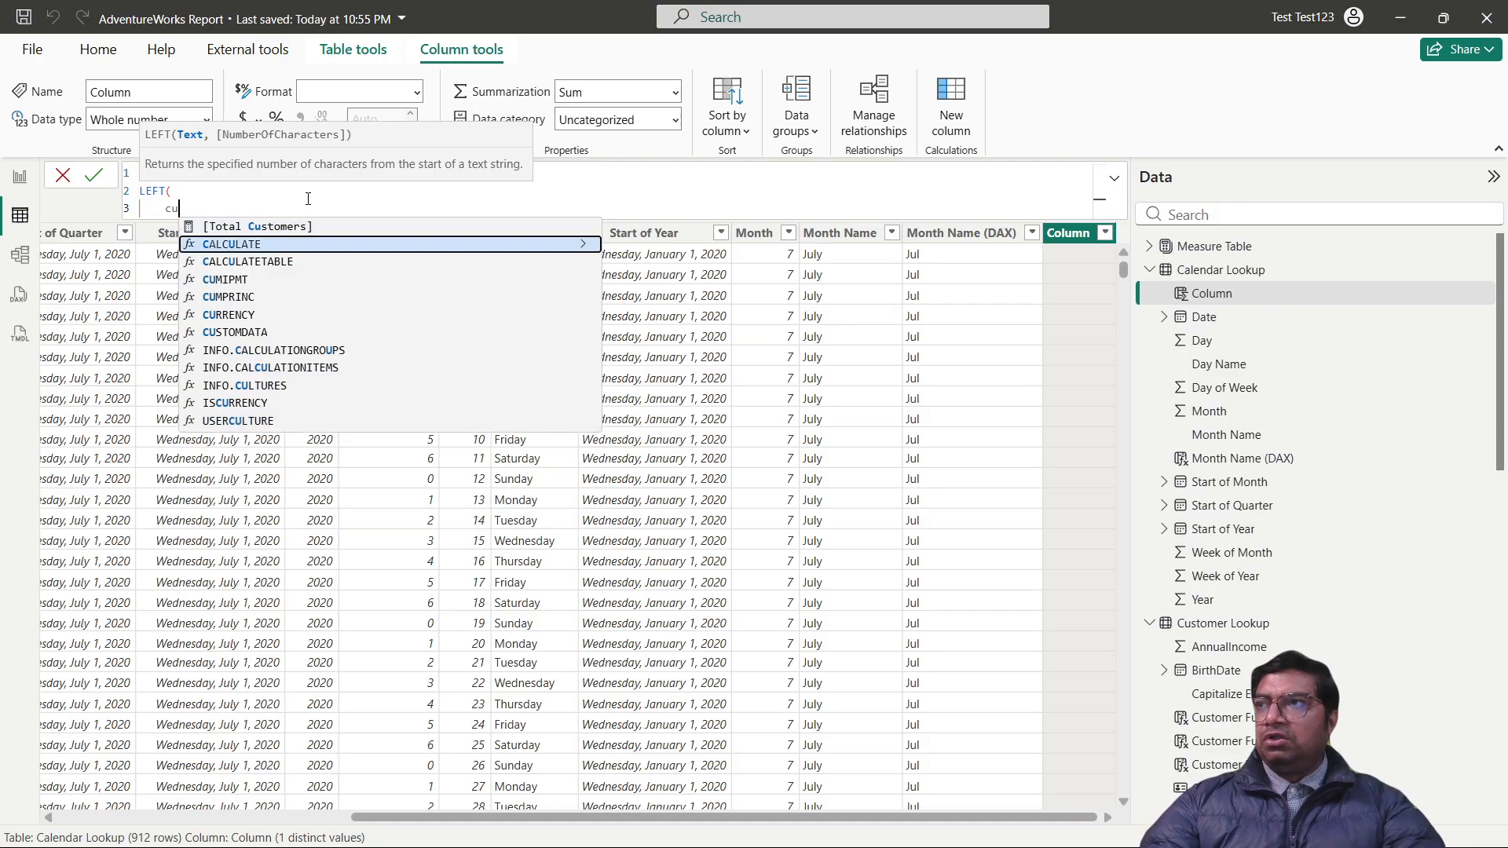
Insert 'Calendar Lookup'[Month] as the text argument of LEFT.
key("BackSpace")
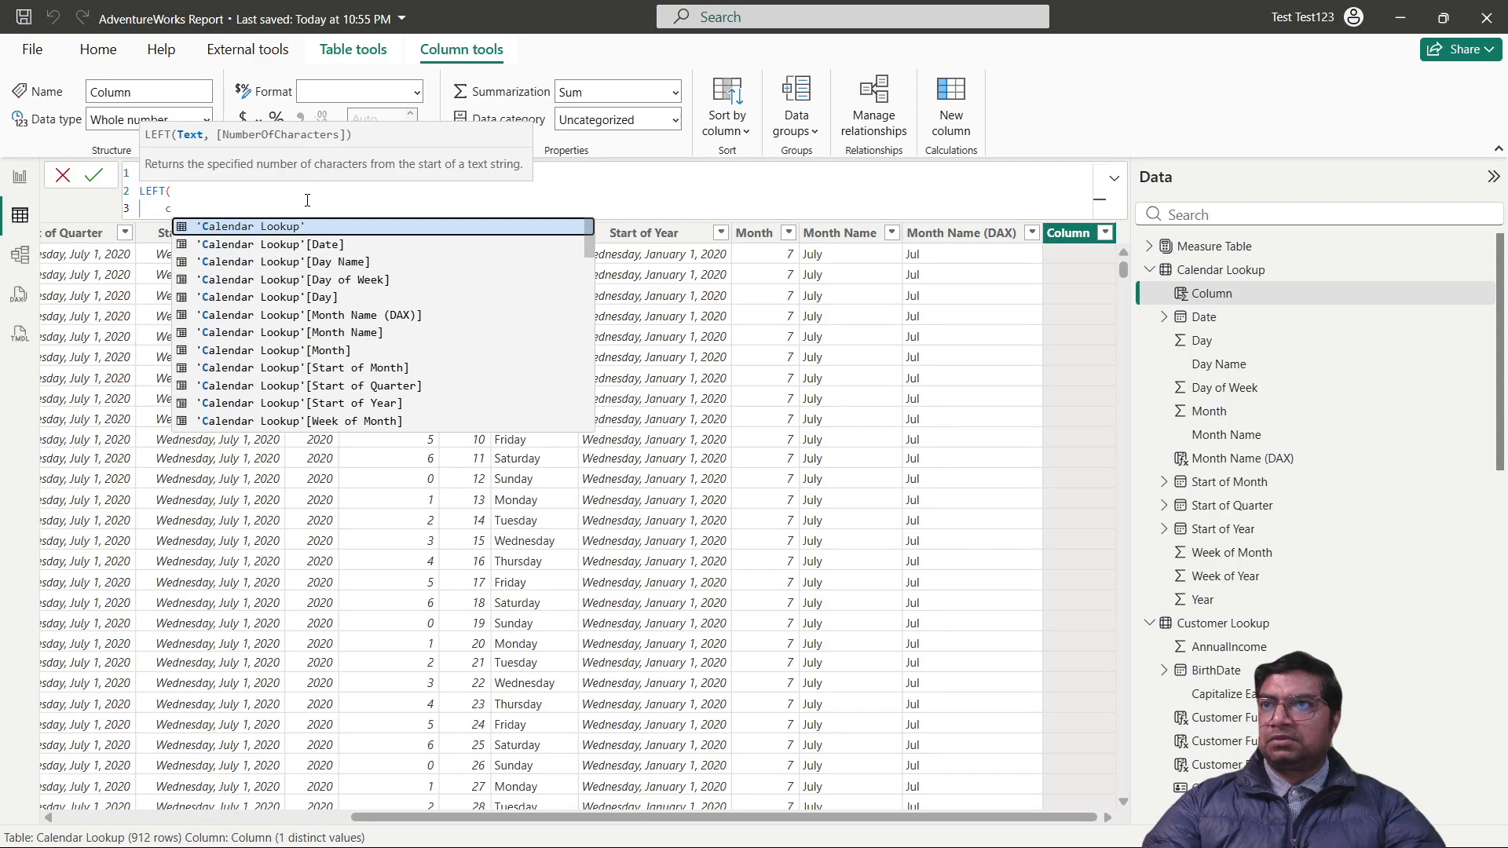
key("Down")
key("Down")
key("Down")
key("Down")
key("Down")
key("Down")
key("Down")
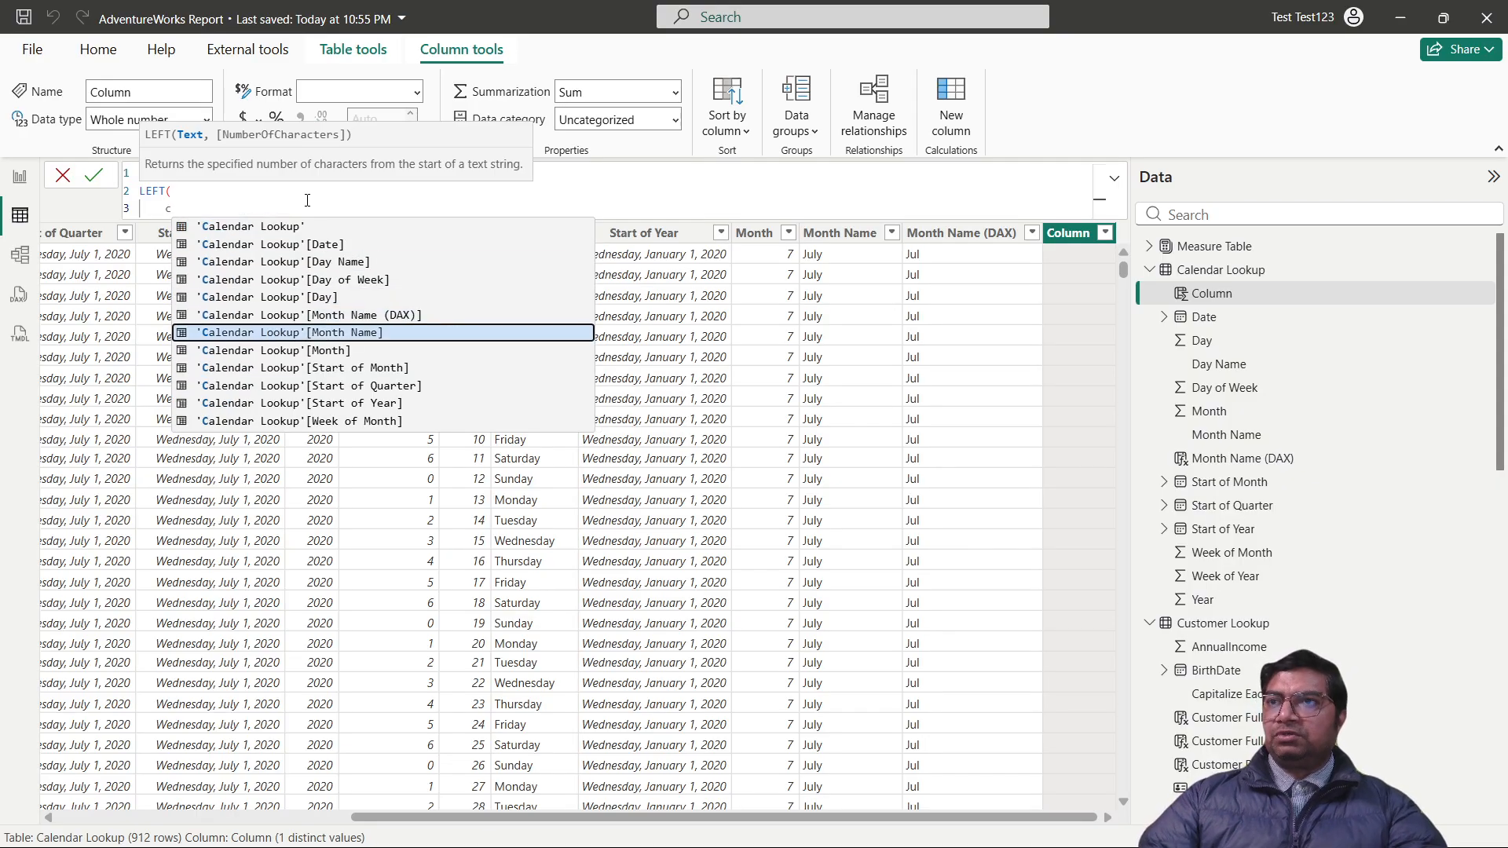
key("Tab")
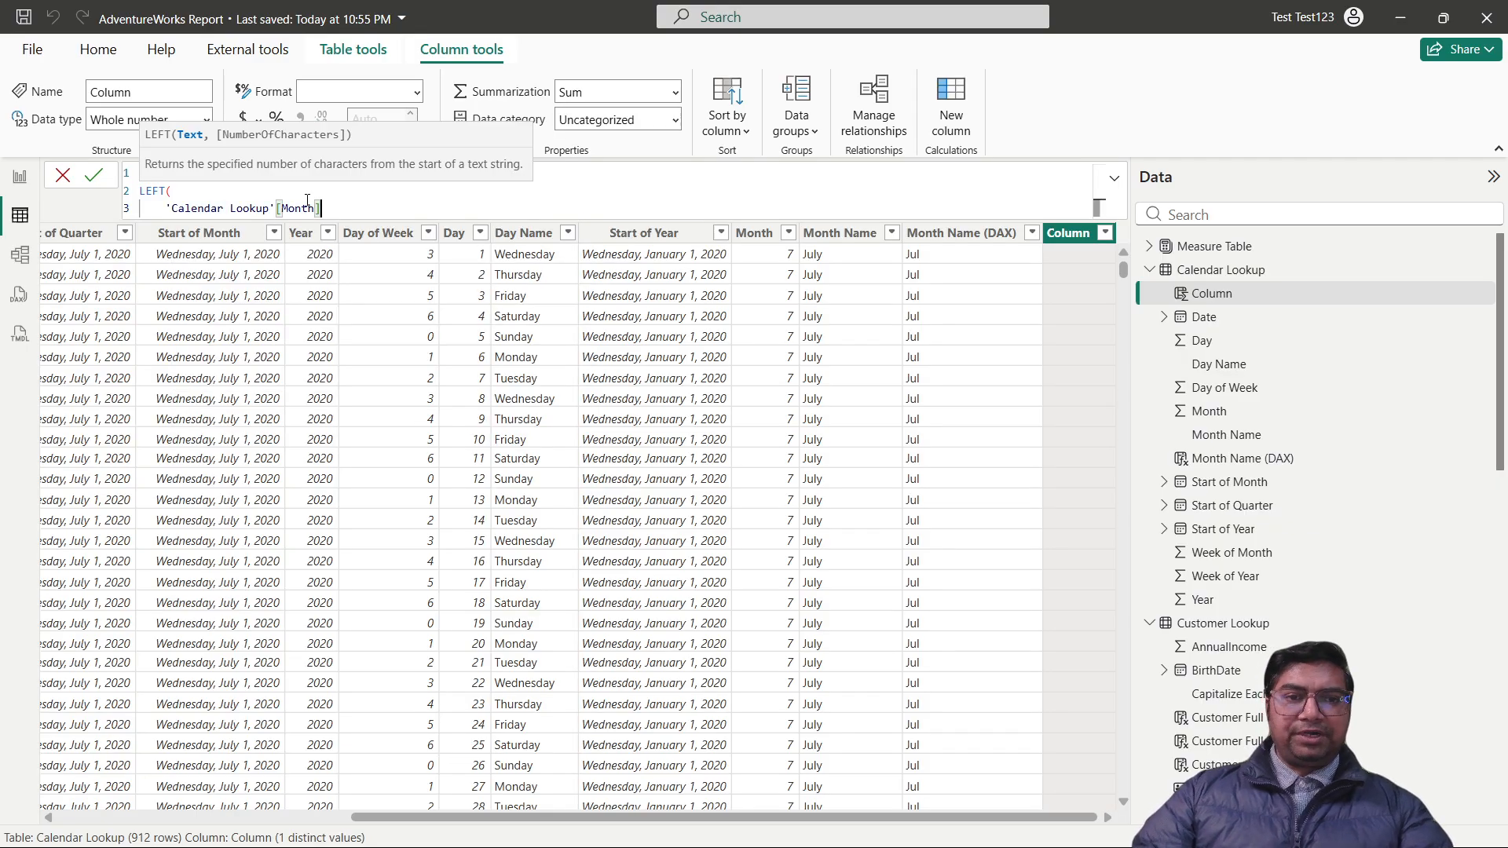
Complete the LEFT function with 3 as the number of characters and commit the formula.
type(",")
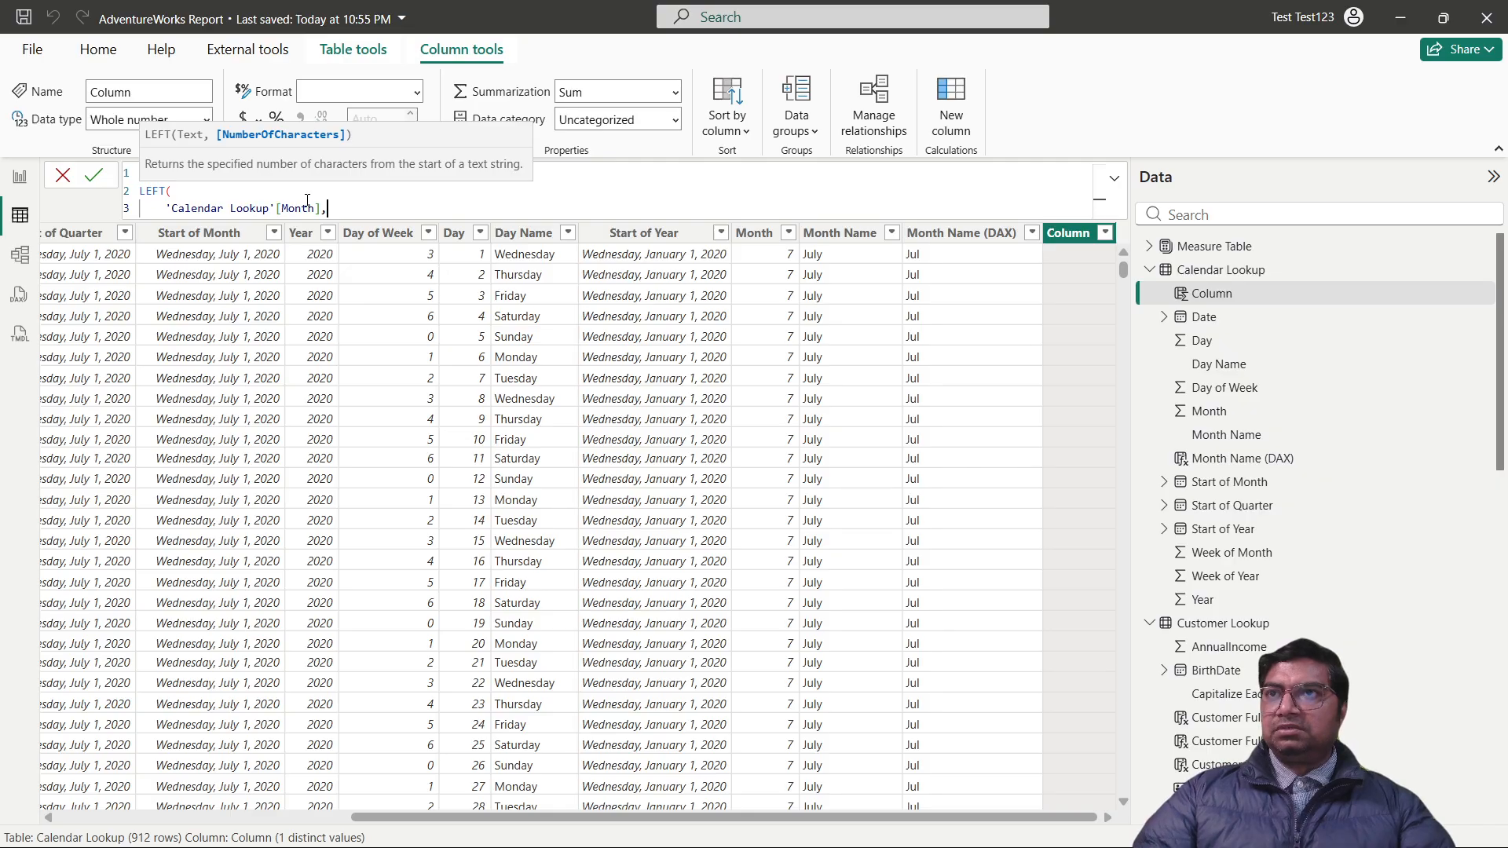
key("shift+Return")
type("3")
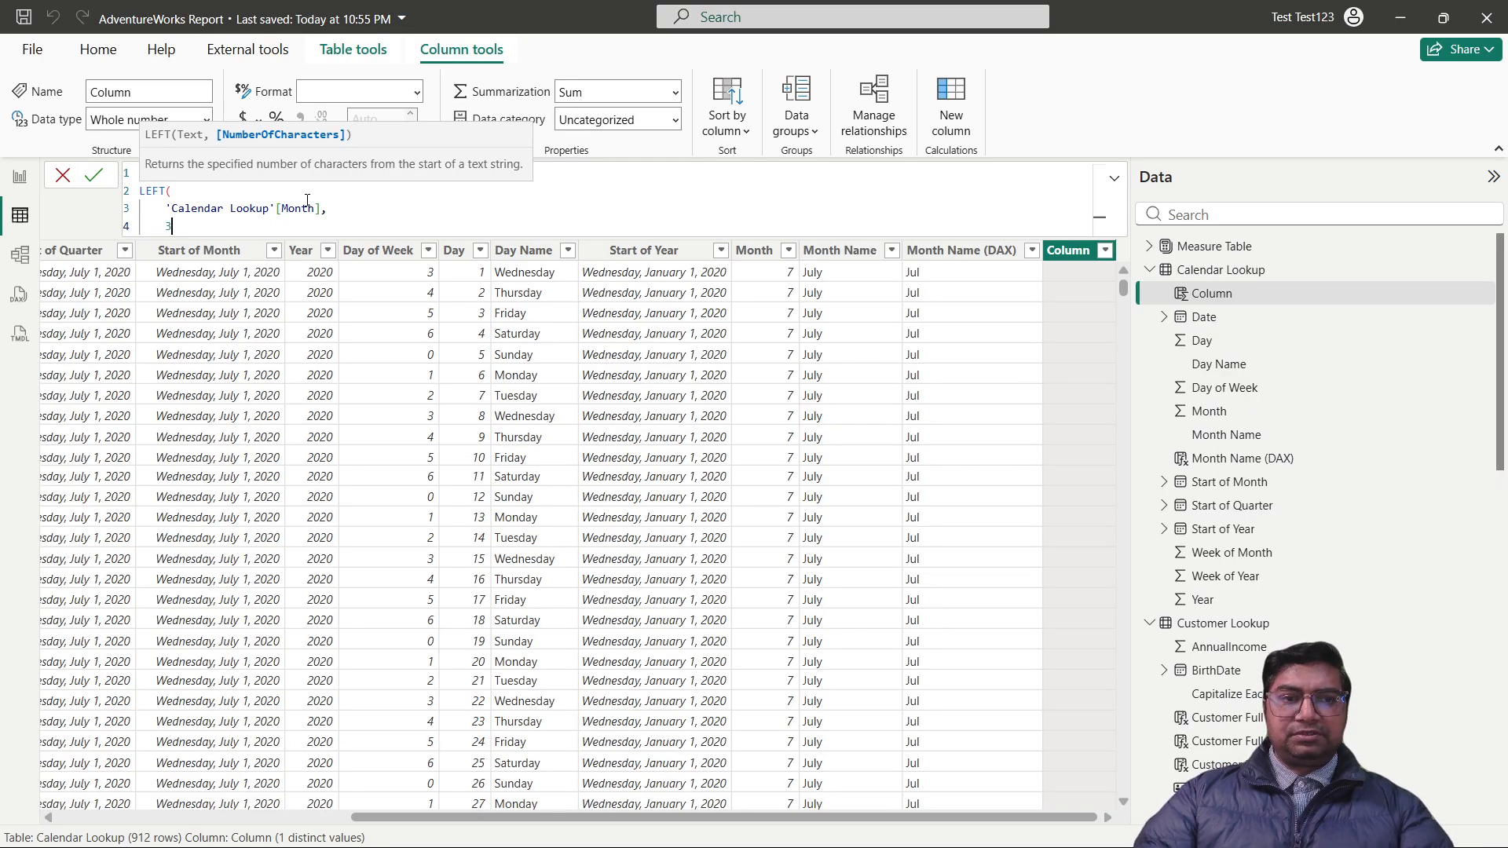
key("shift+Return")
type(")")
key("Return")
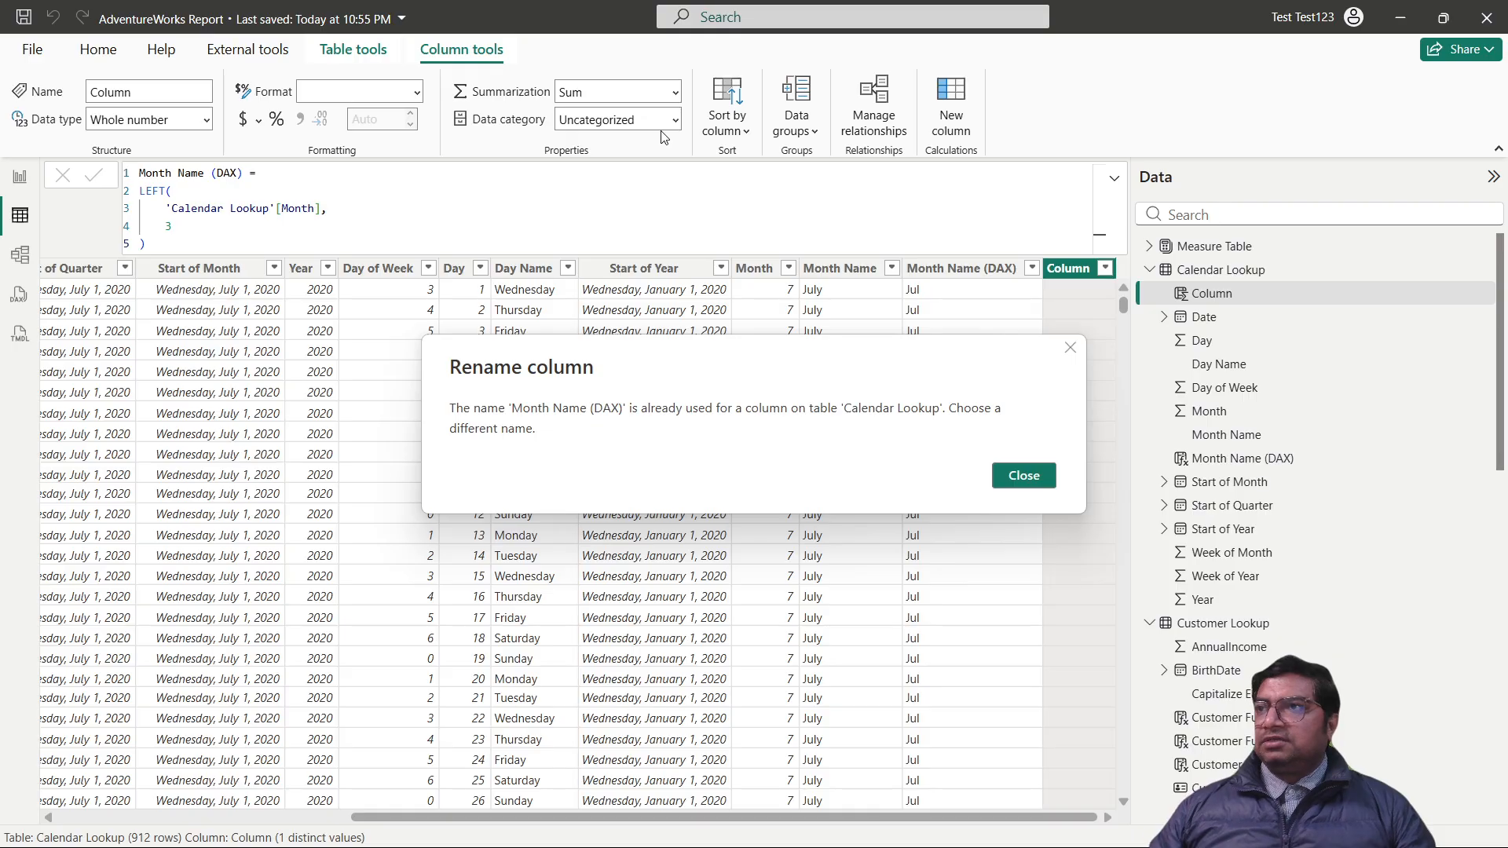
left_click(1024, 476)
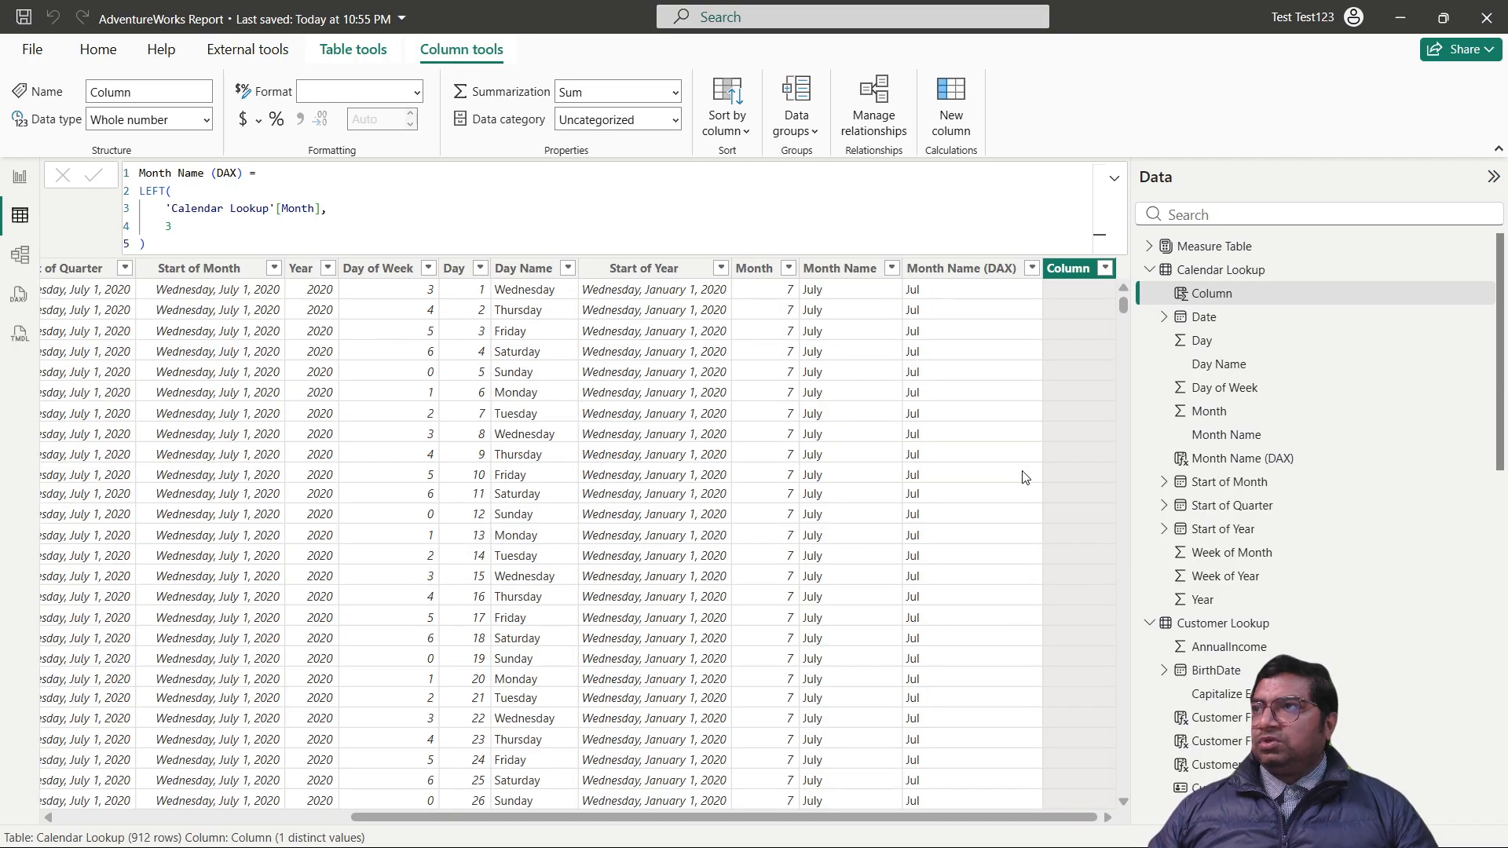
Change the column name in the formula to Month Name (DAX)_1 and commit it.
left_click_drag(211, 172, 240, 172)
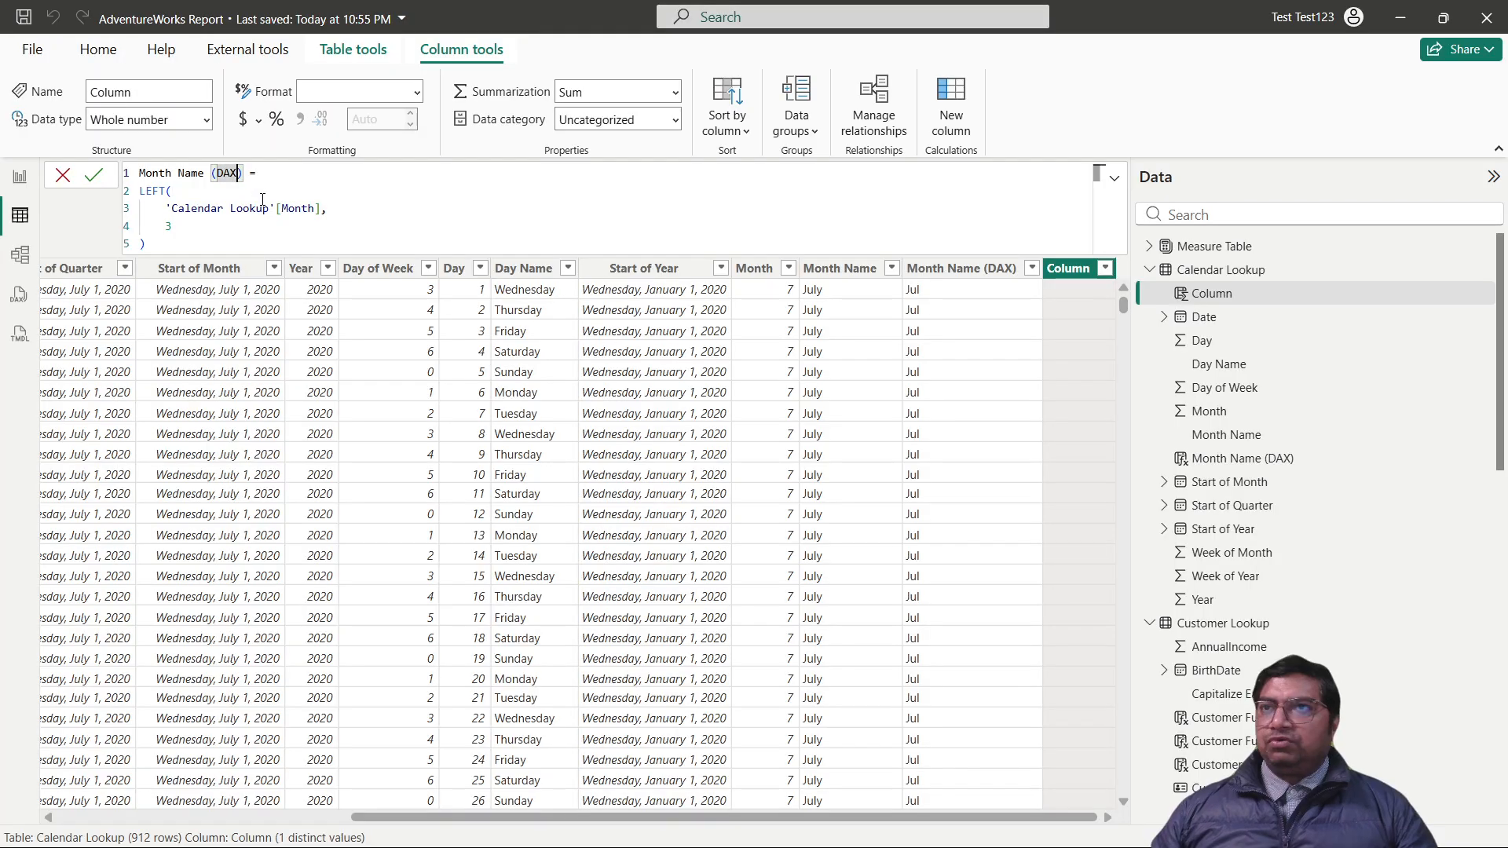
key("Right")
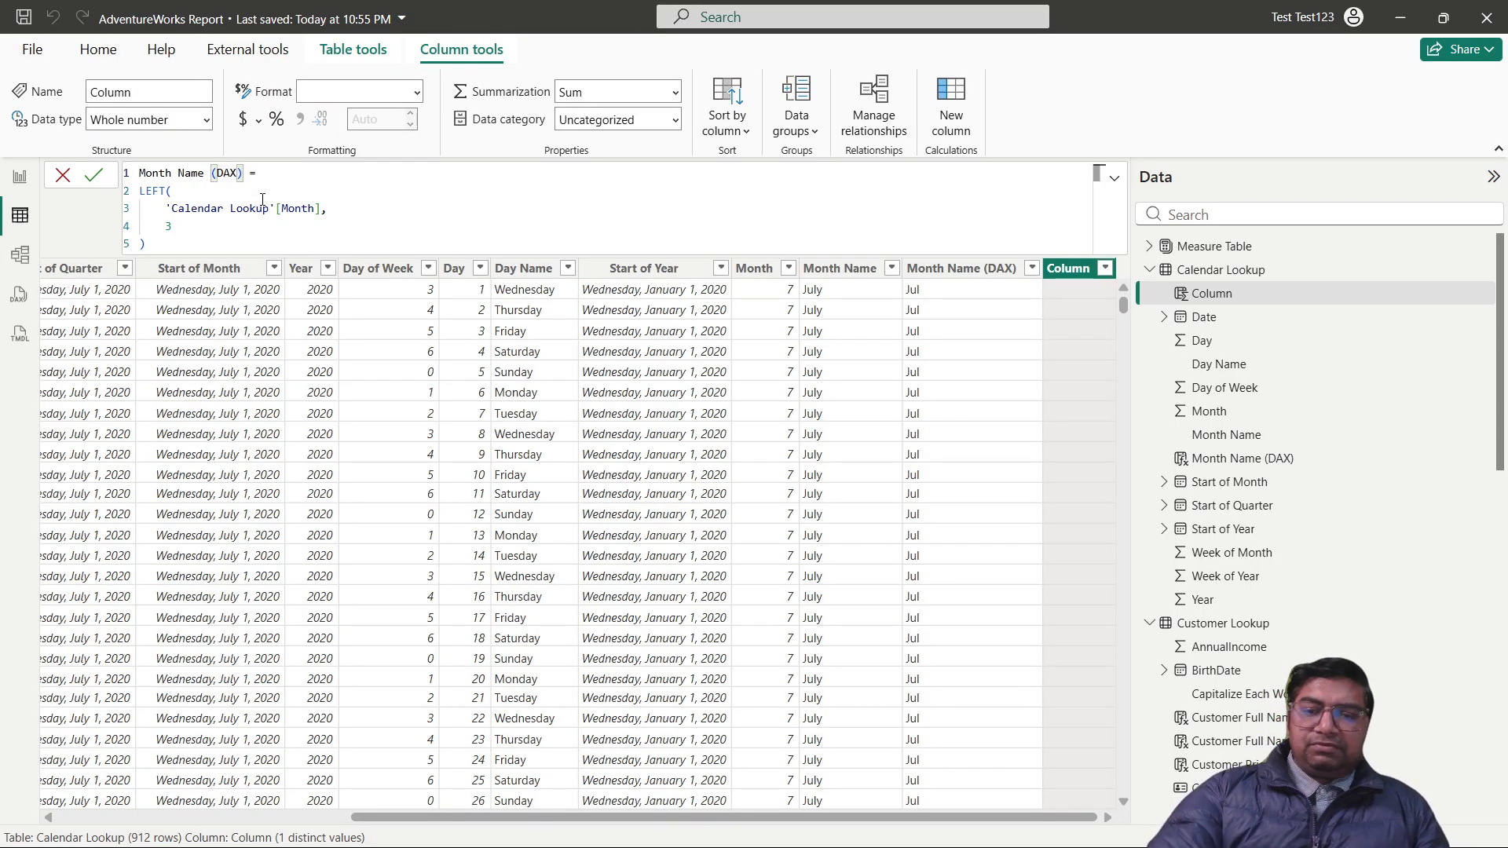
type("_1")
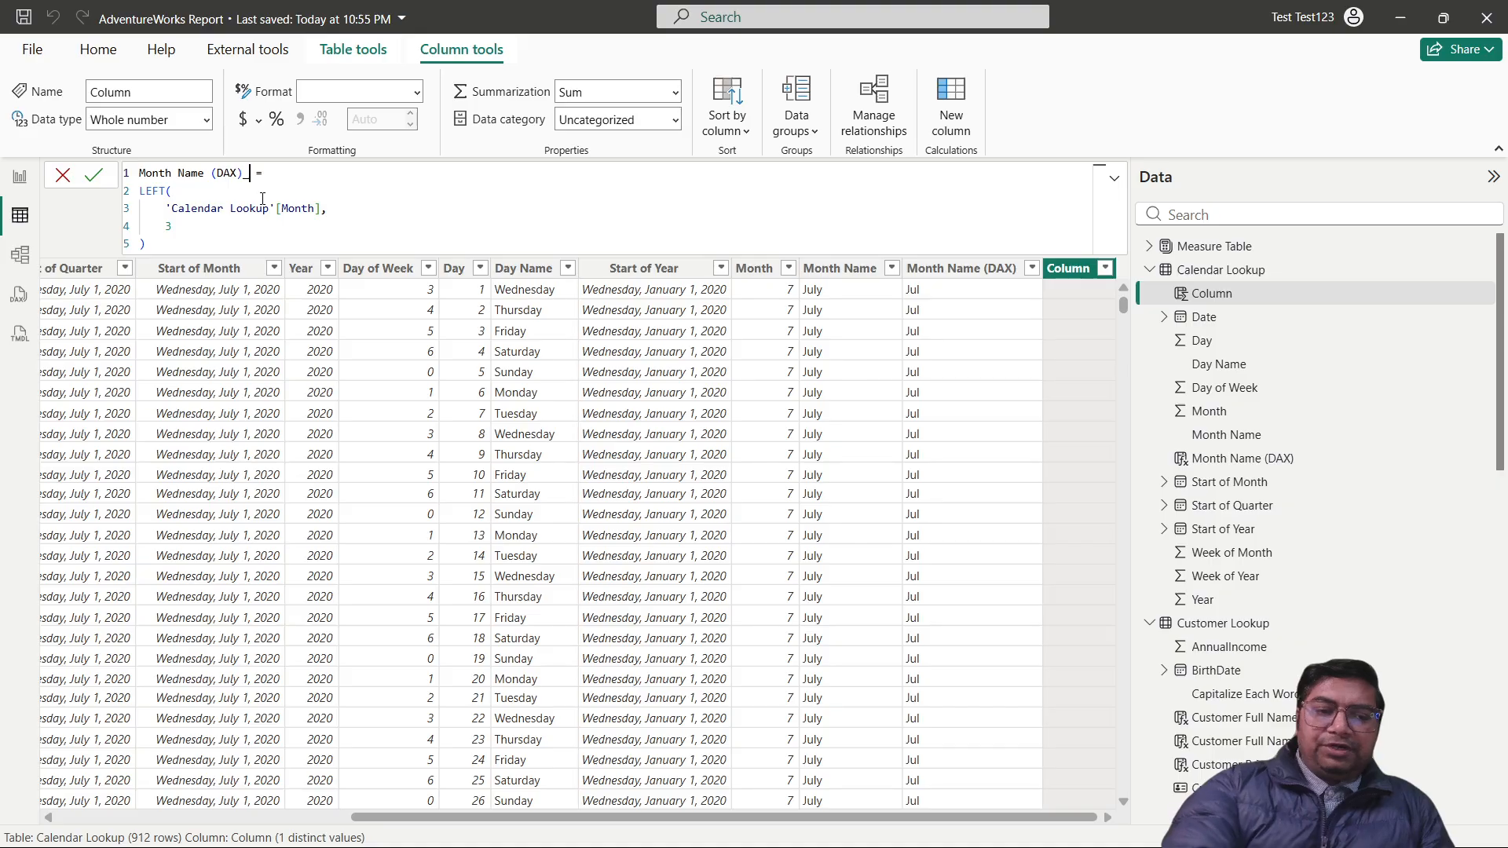
key("Return")
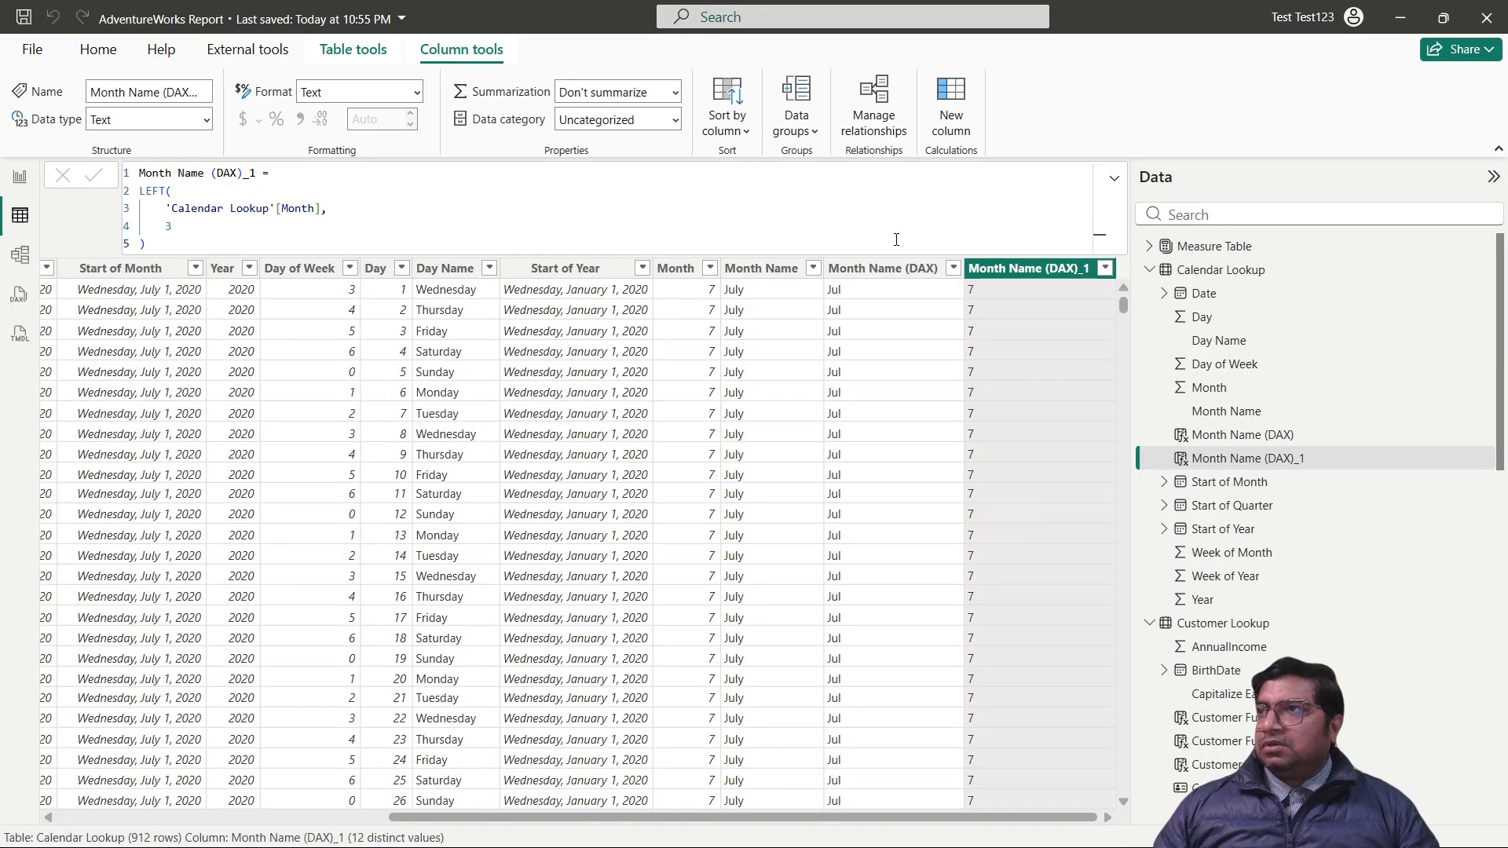
Replace the text argument of LEFT with 'Calendar Lookup'[Month Name] and commit the formula.
double_click(316, 207)
type("n")
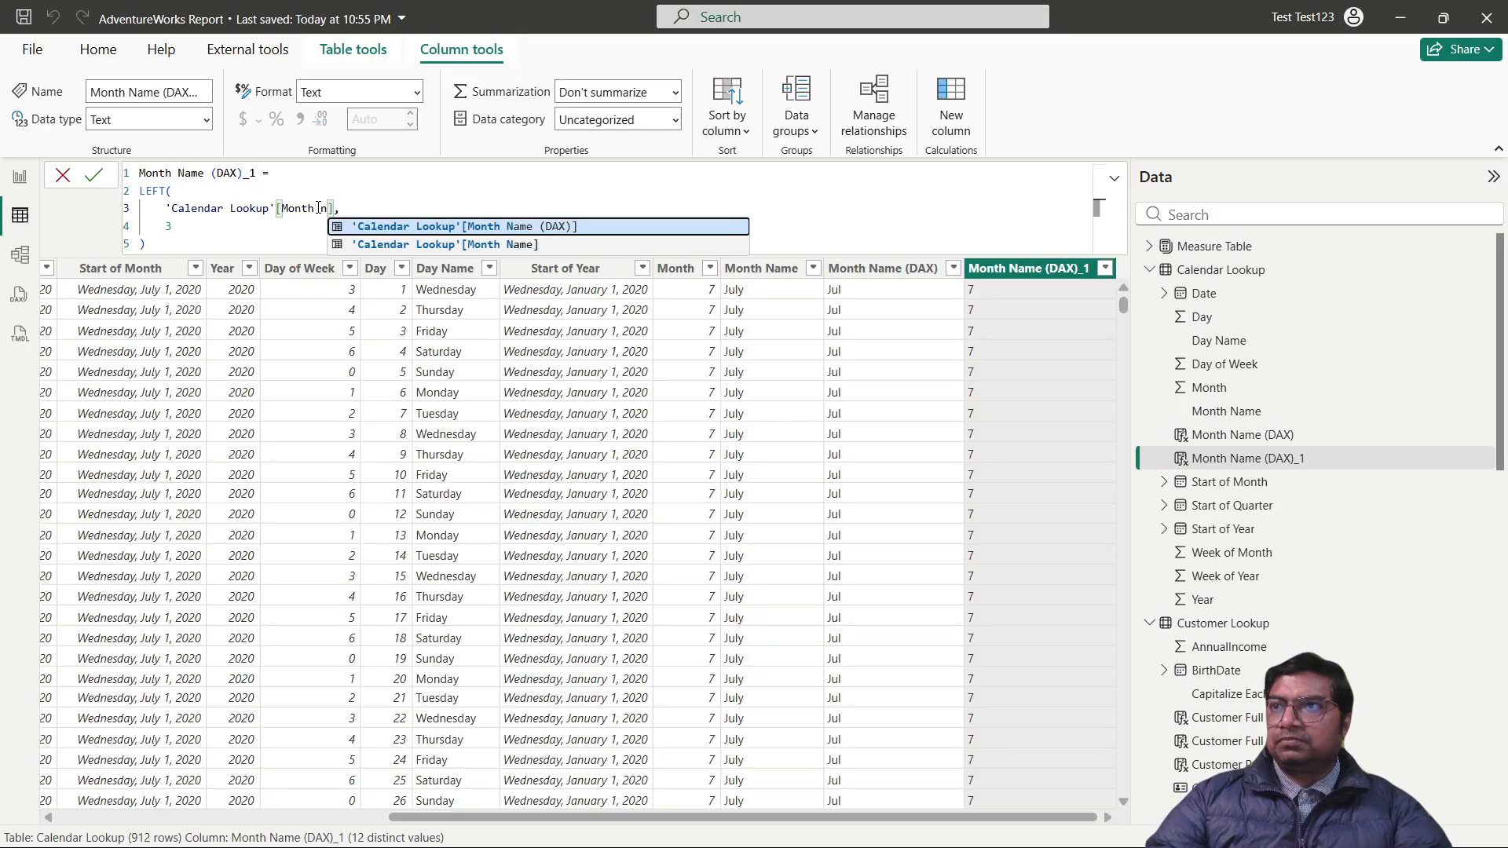
key("Down")
key("Tab")
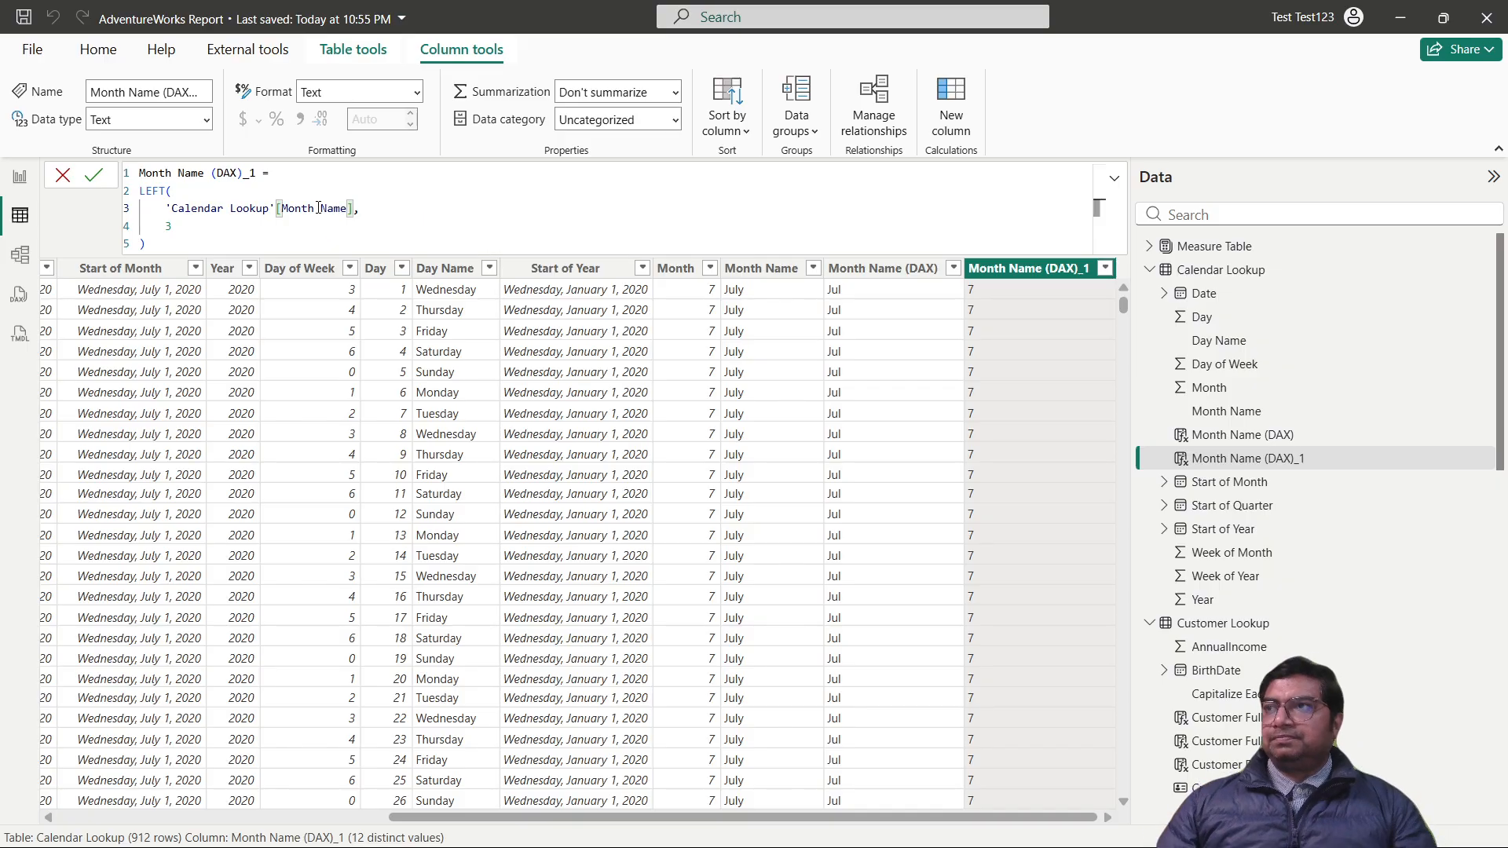
key("Return")
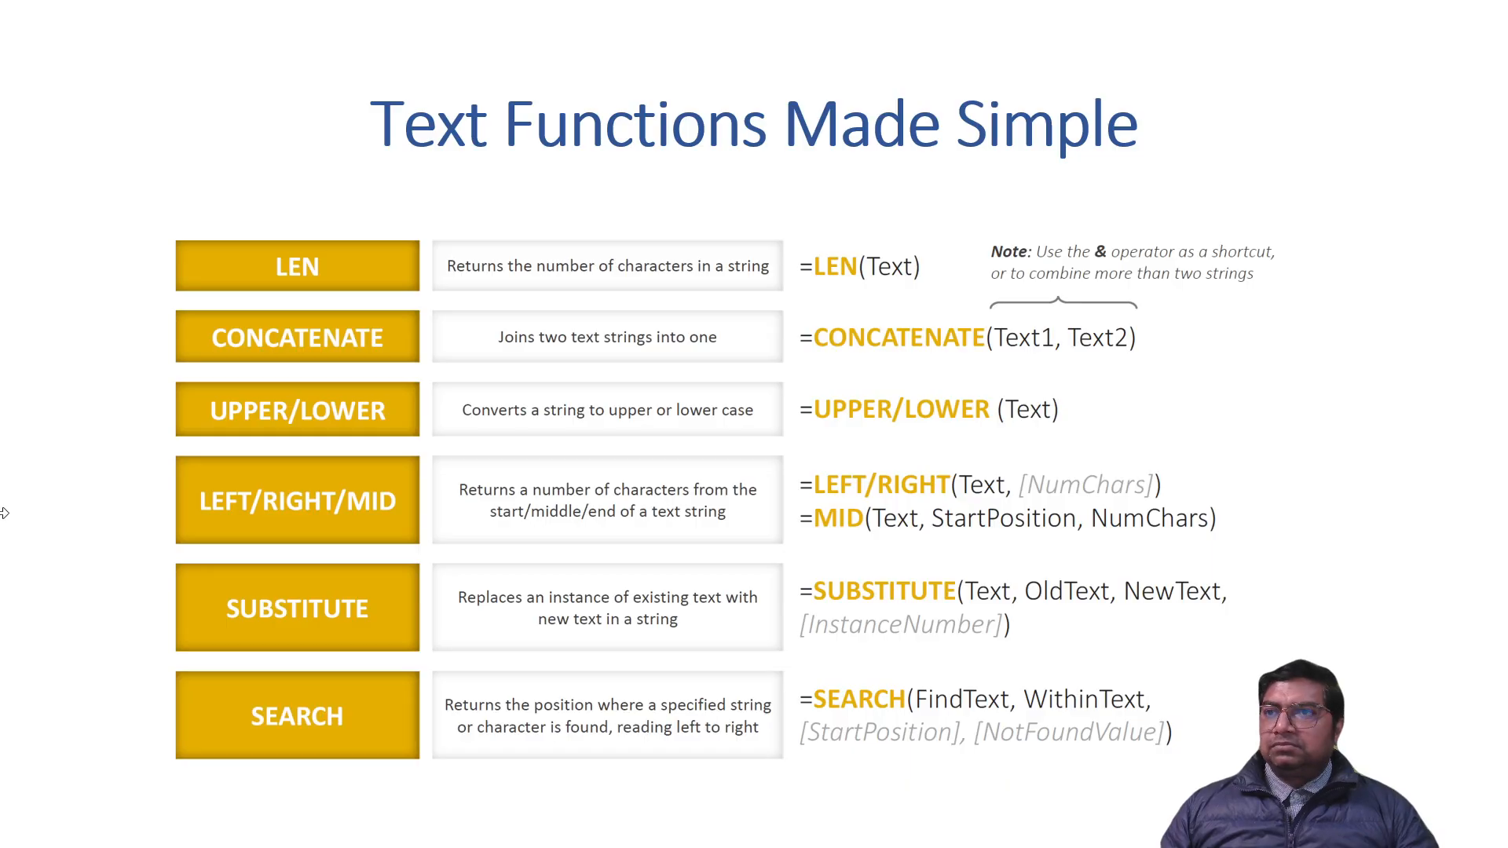
left_click(656, 447)
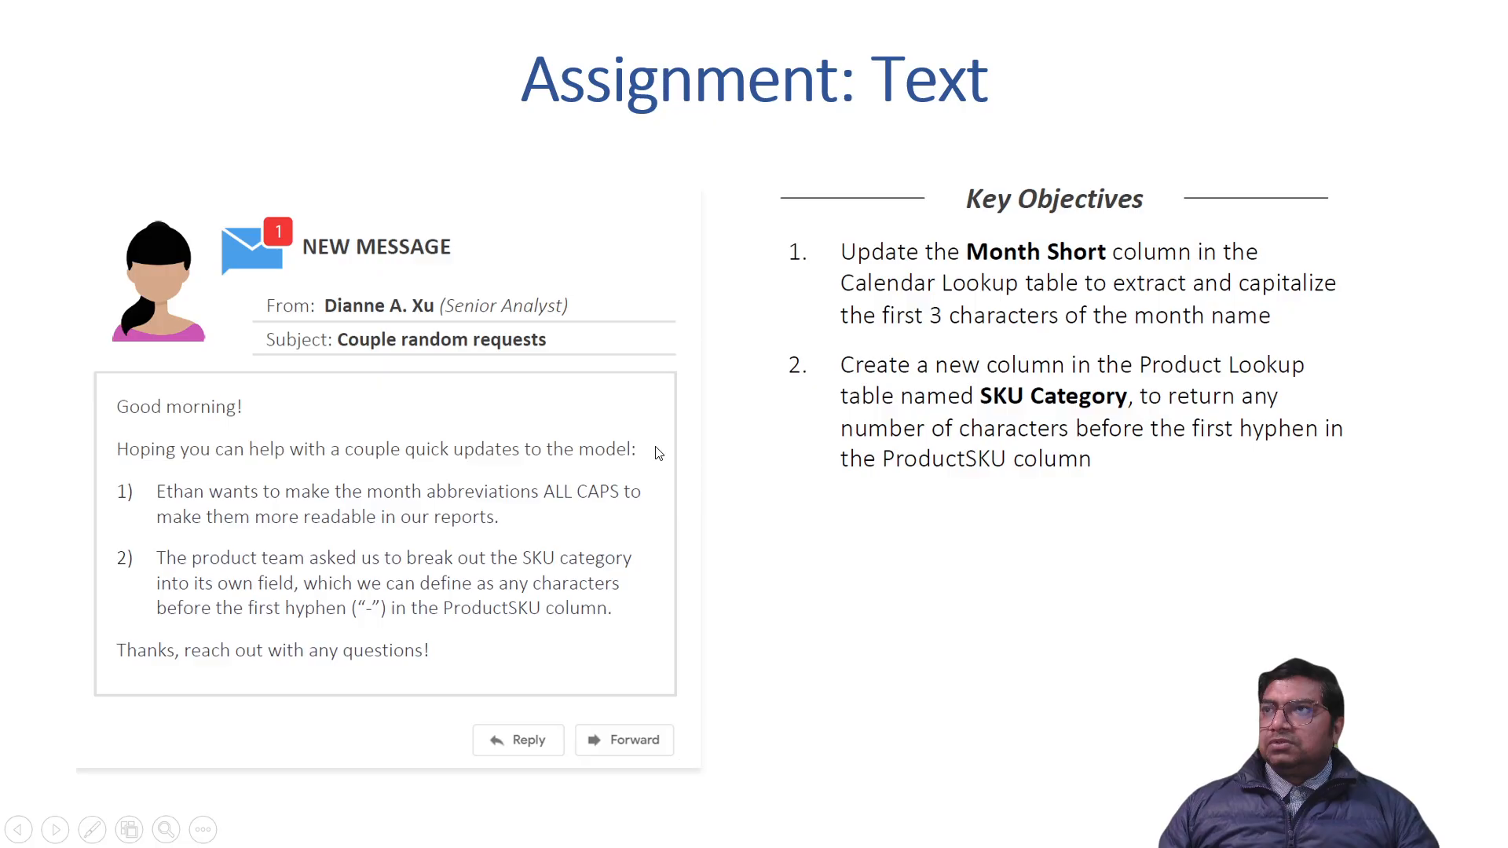
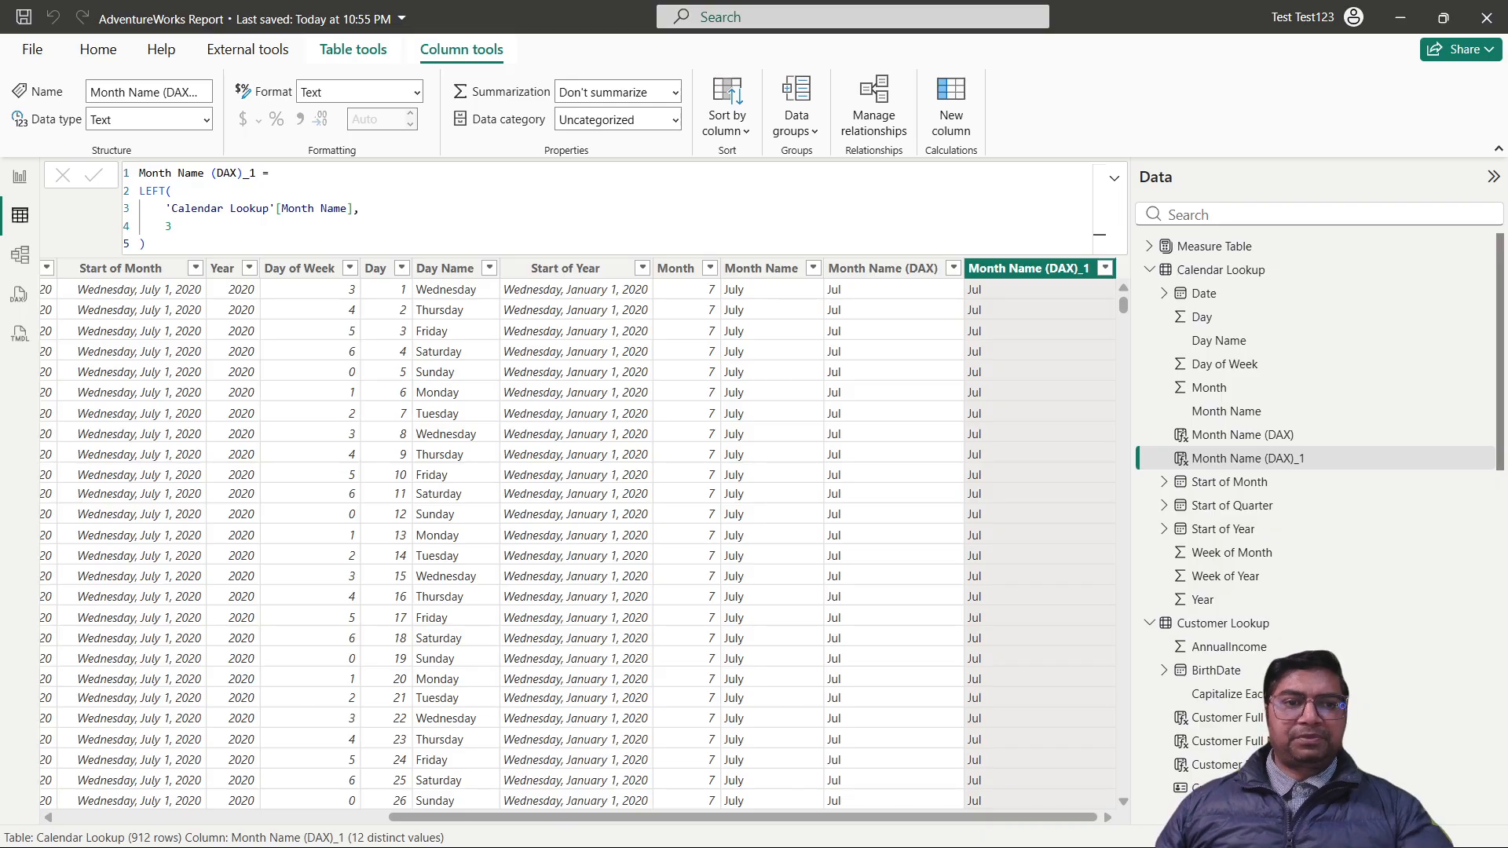
Edit the Month Name (DAX)_1 formula in Calendar Lookup by inserting the UPPER function on a line before LEFT.
left_click(1238, 273)
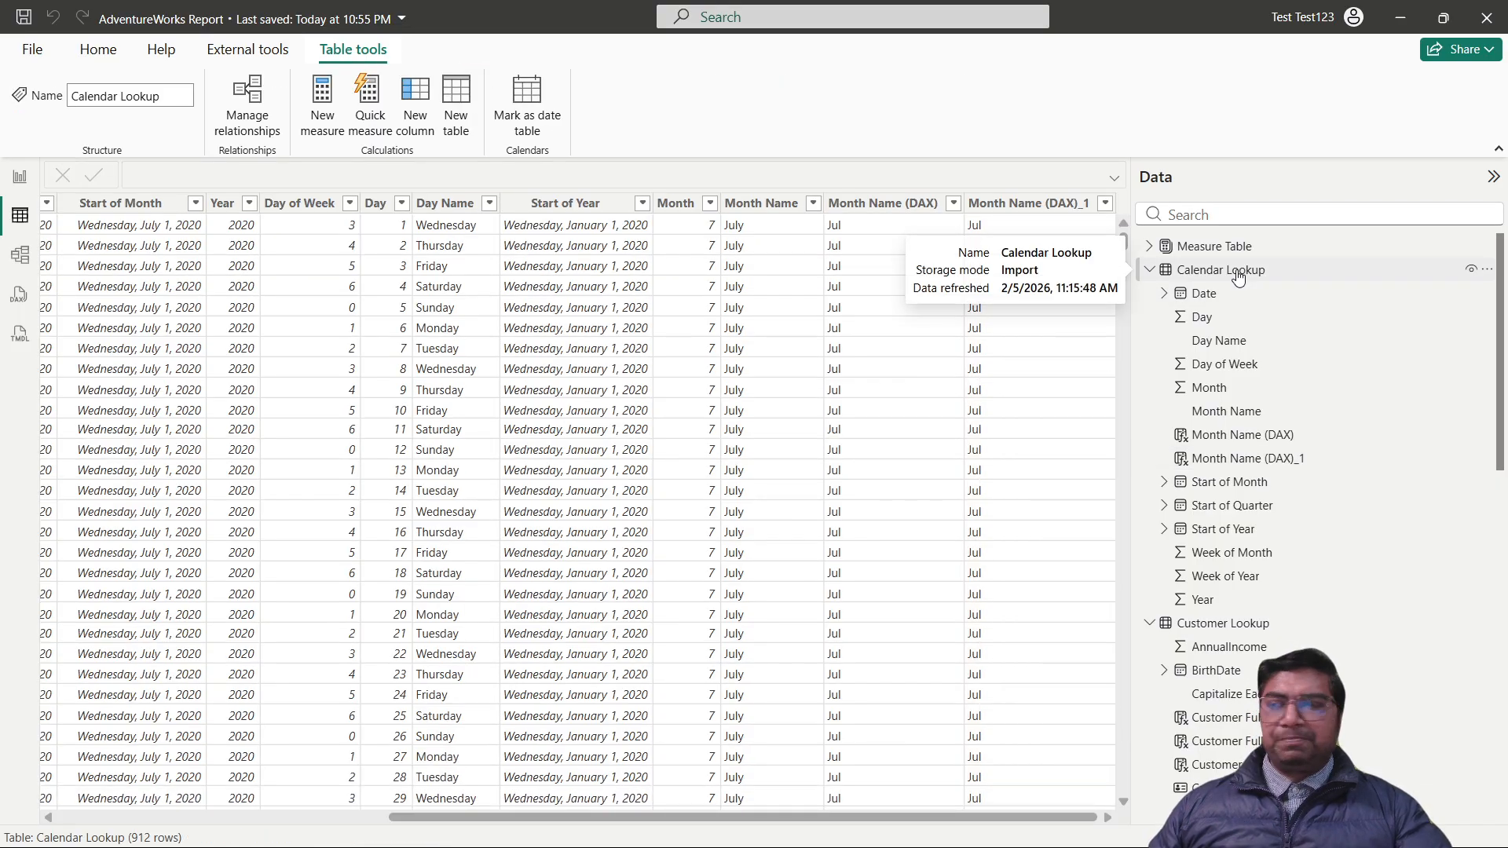
left_click(1037, 203)
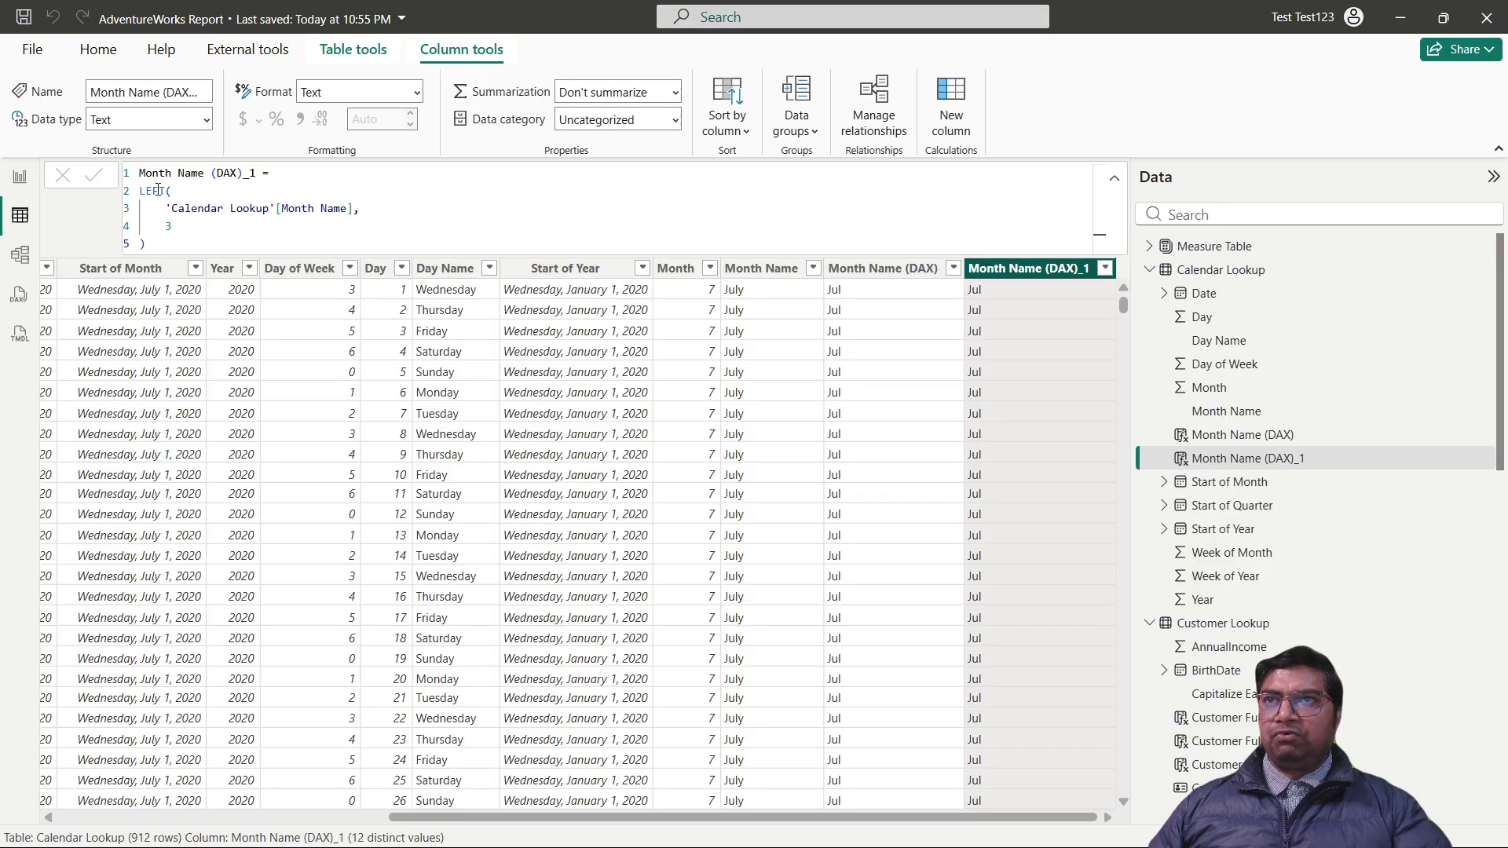
left_click(289, 170)
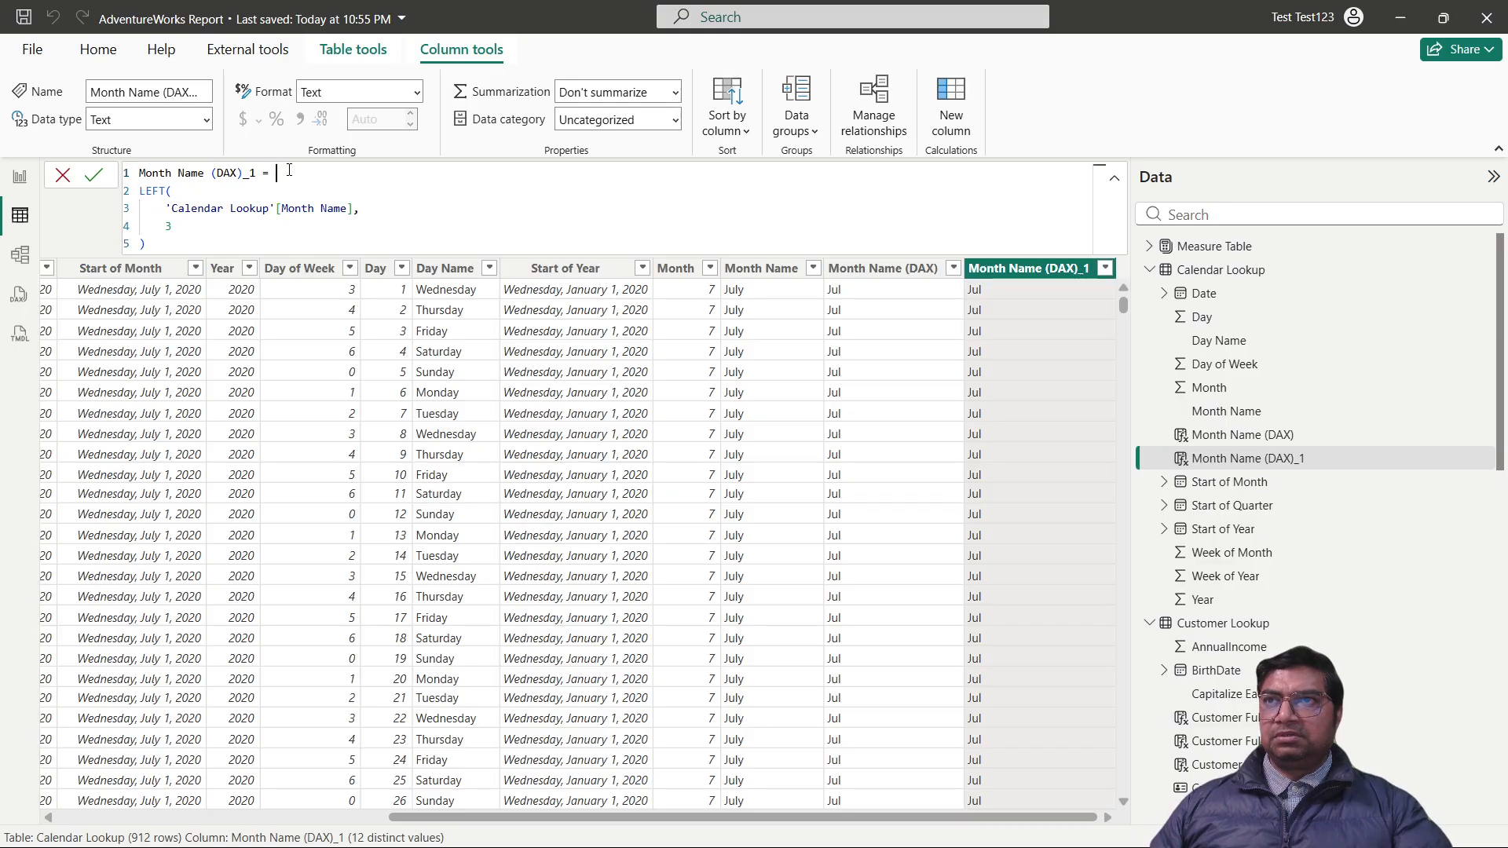
key("shift+Return")
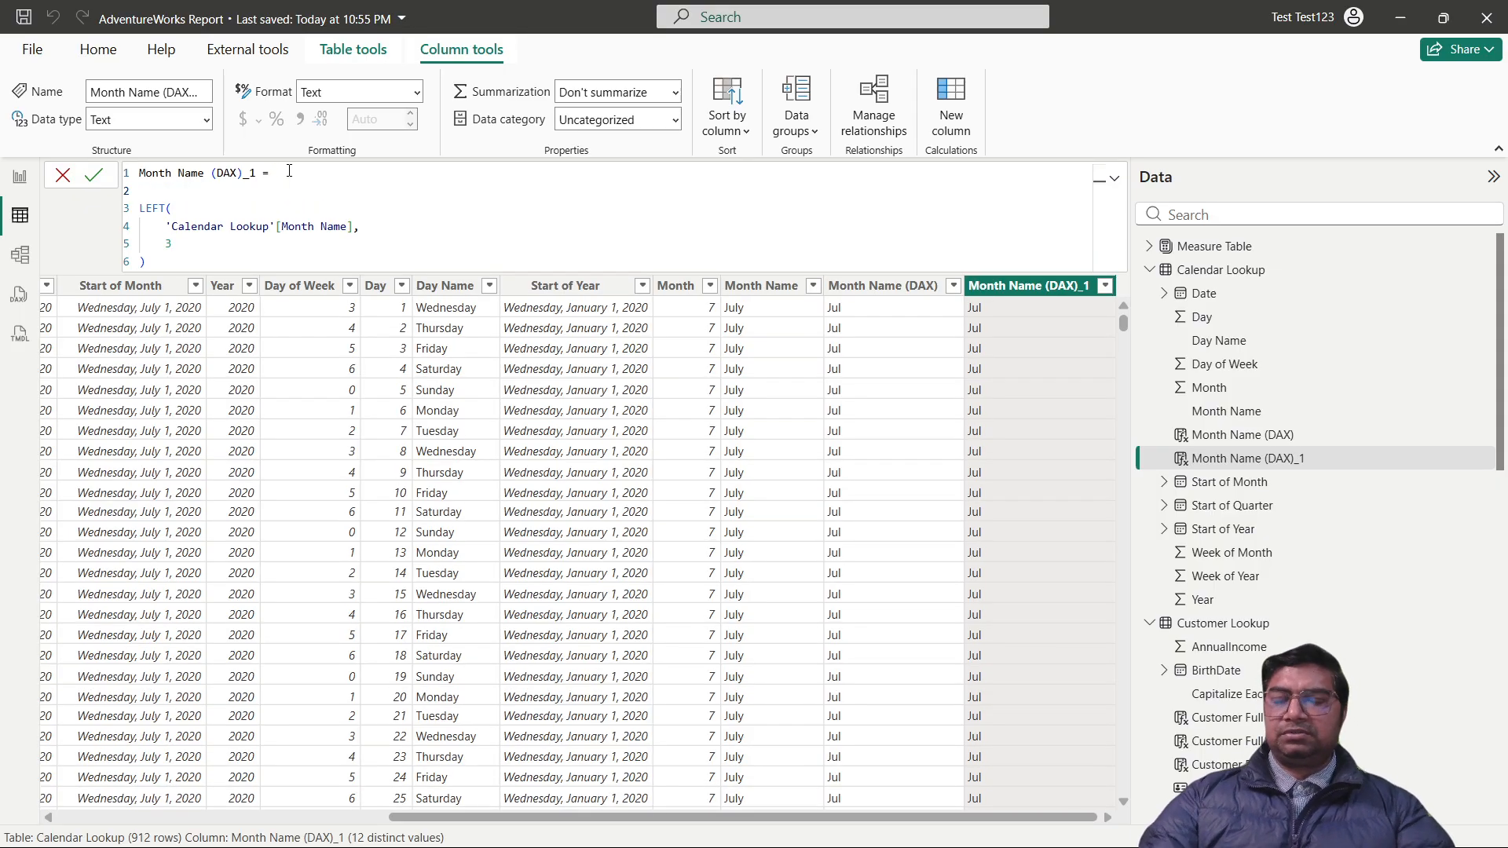
type("UP")
key("Tab")
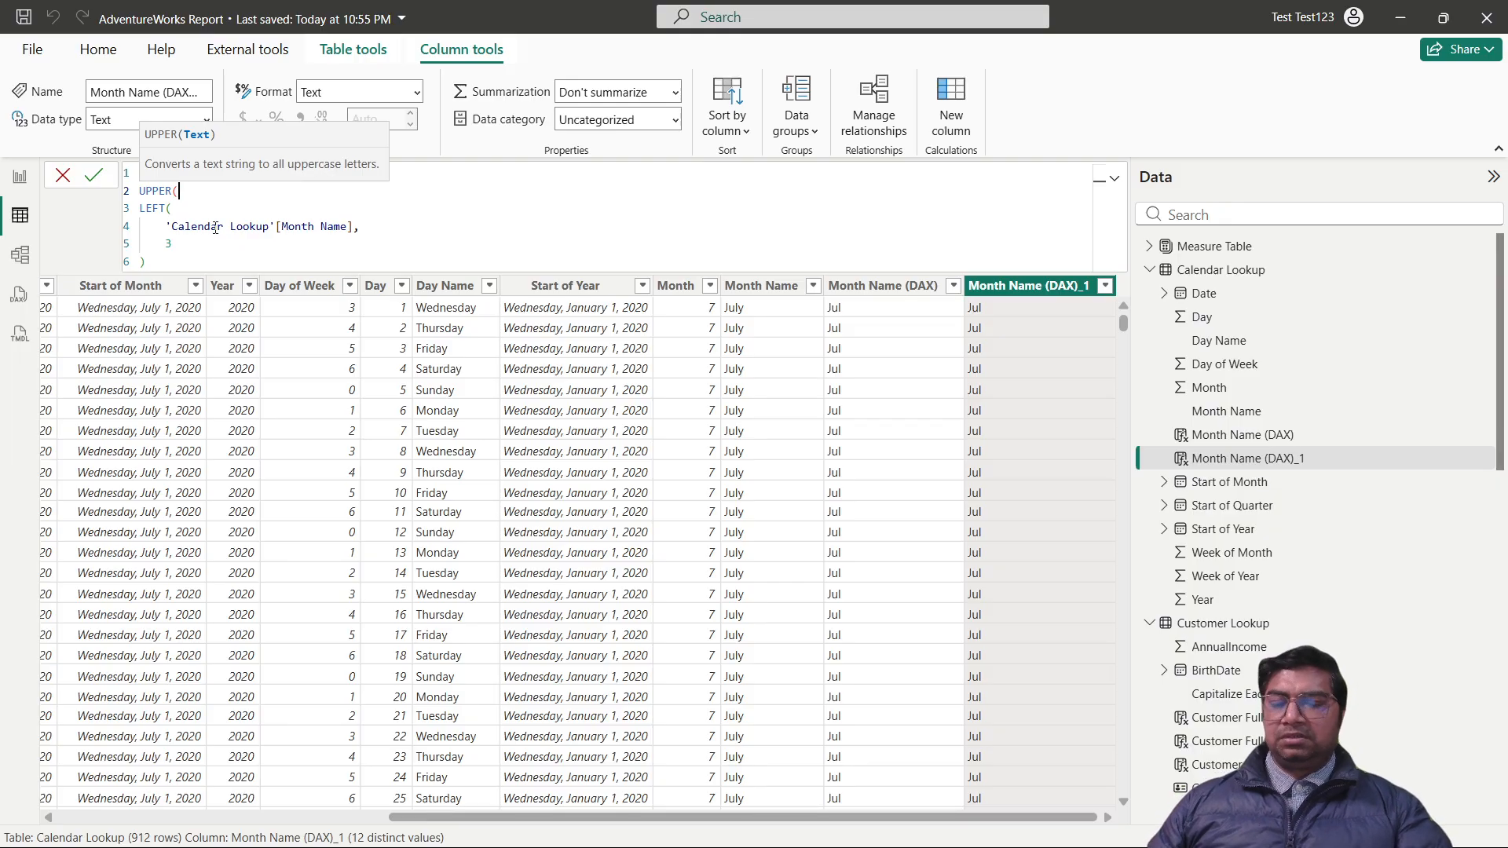
Close the UPPER function on a new line after LEFT in the Month Name (DAX)_1 formula and commit it.
key("shift+Return")
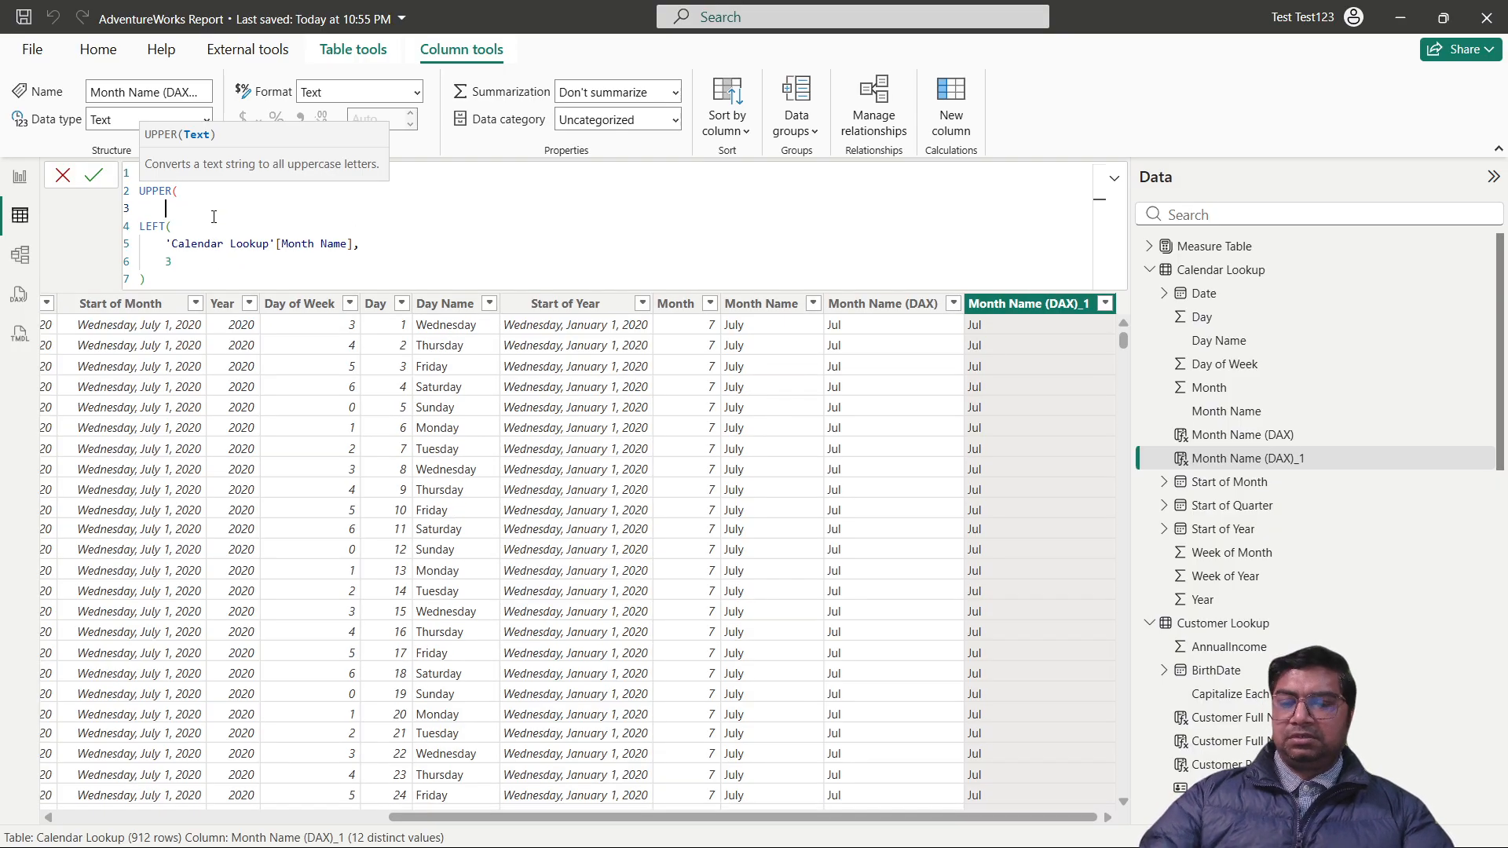
key("Down")
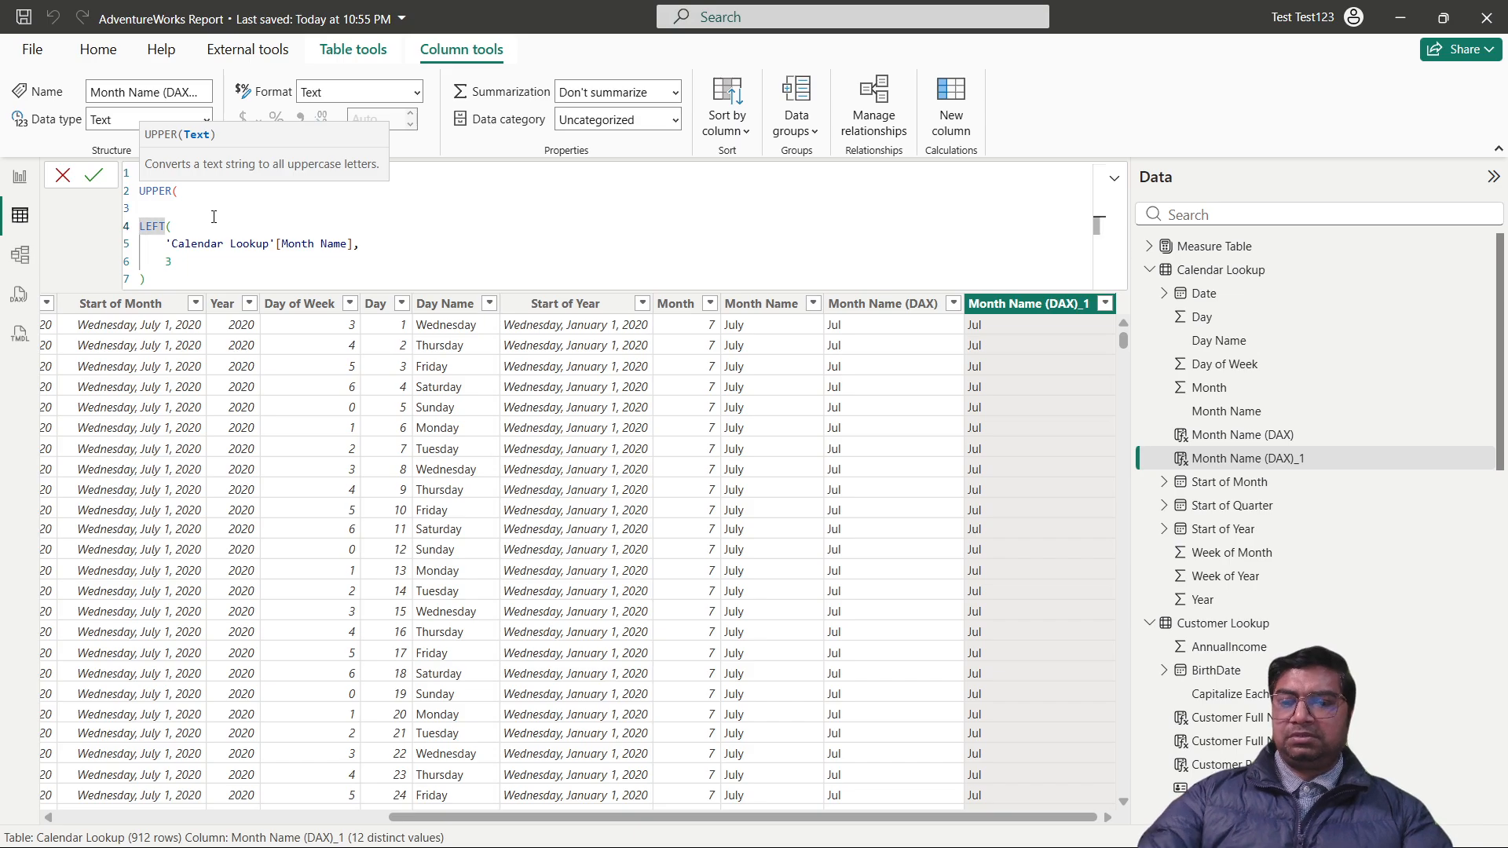
key("BackSpace")
key("shift+Return")
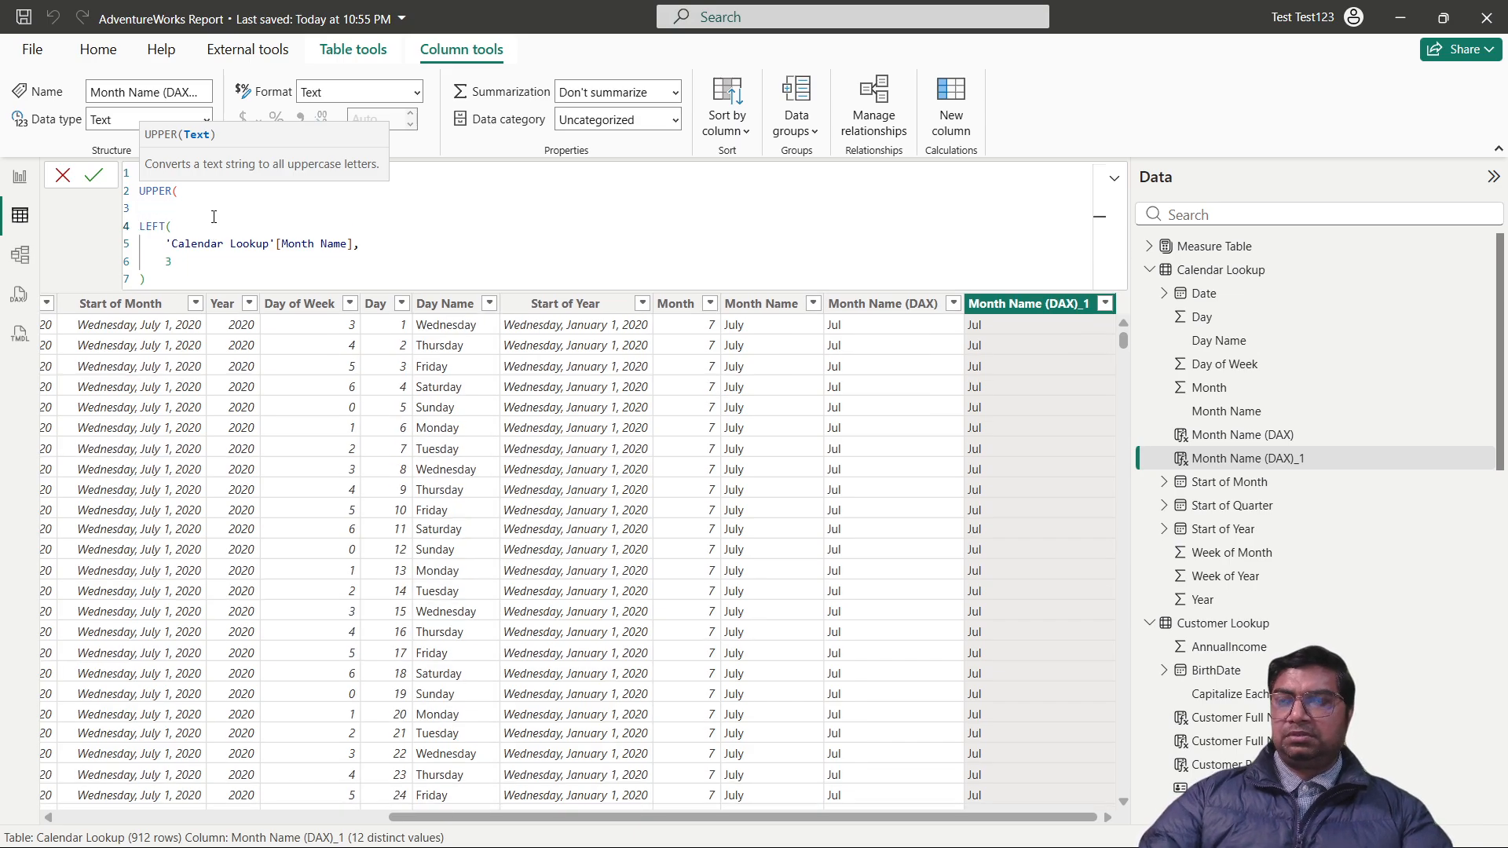
key("BackSpace")
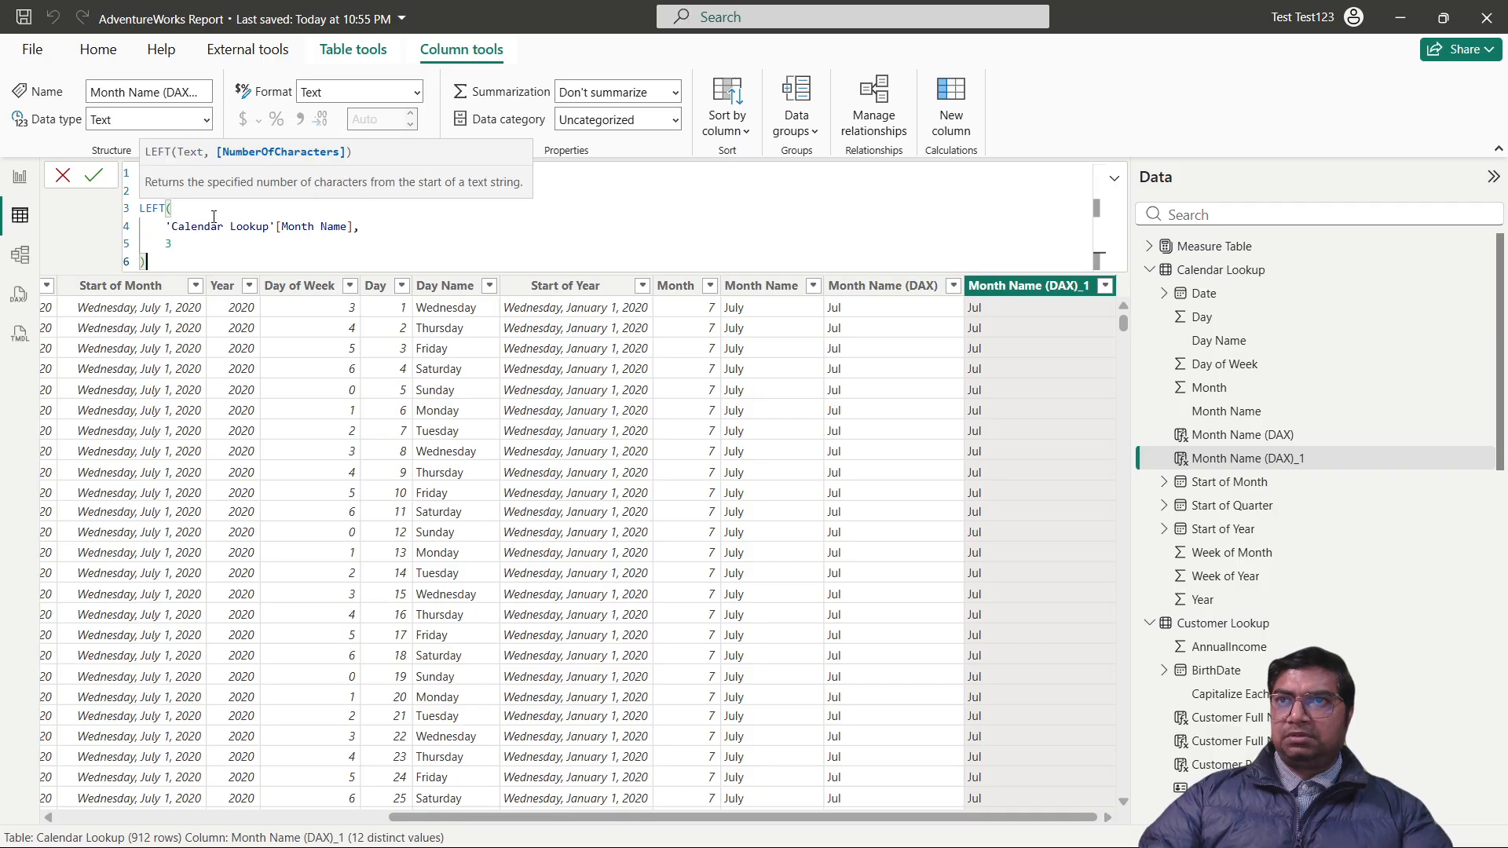
key("shift+Return")
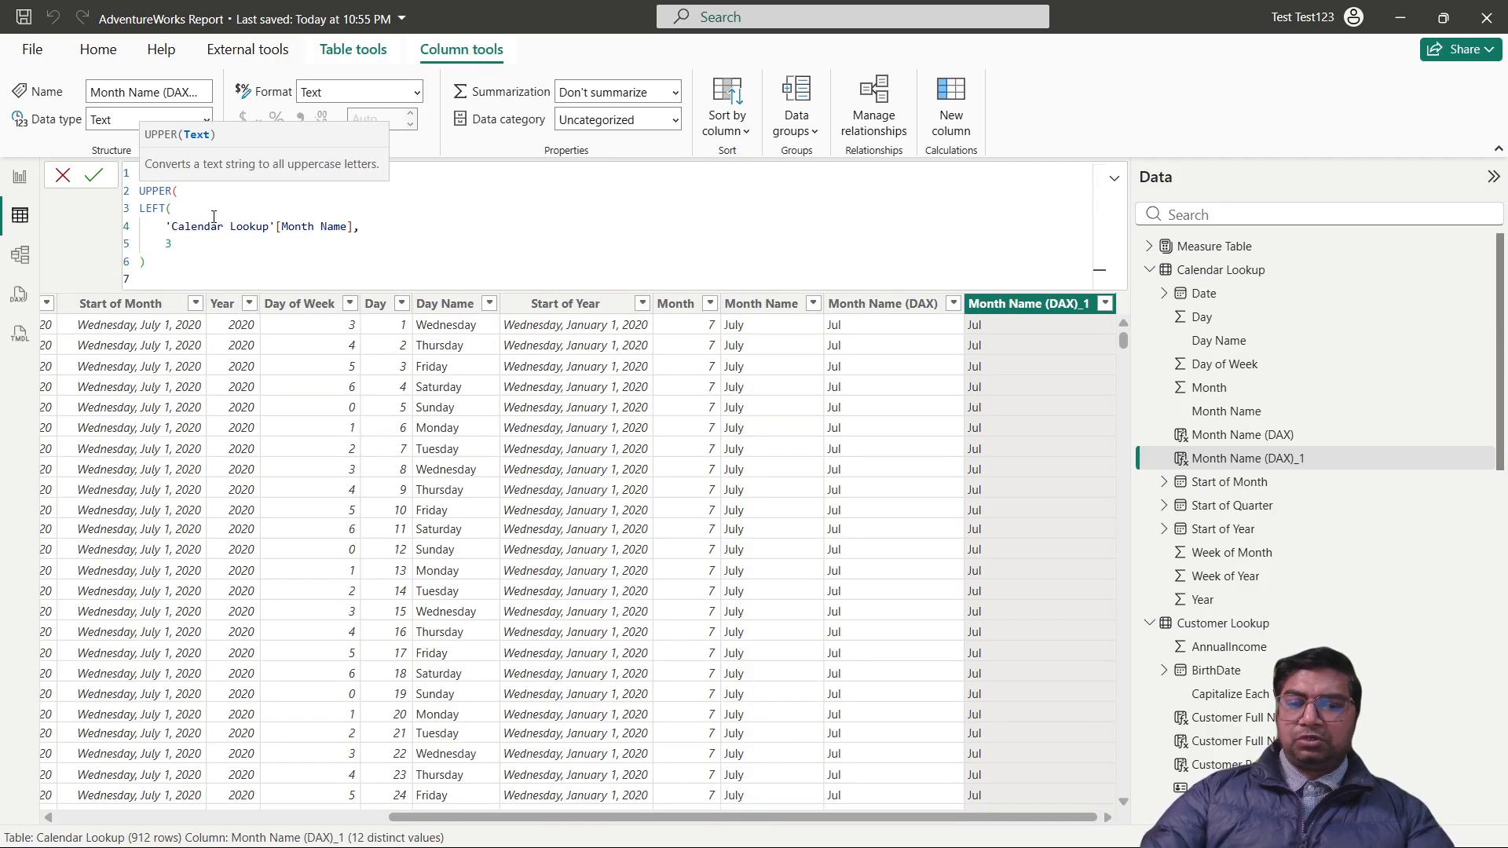
type(")")
key("Return")
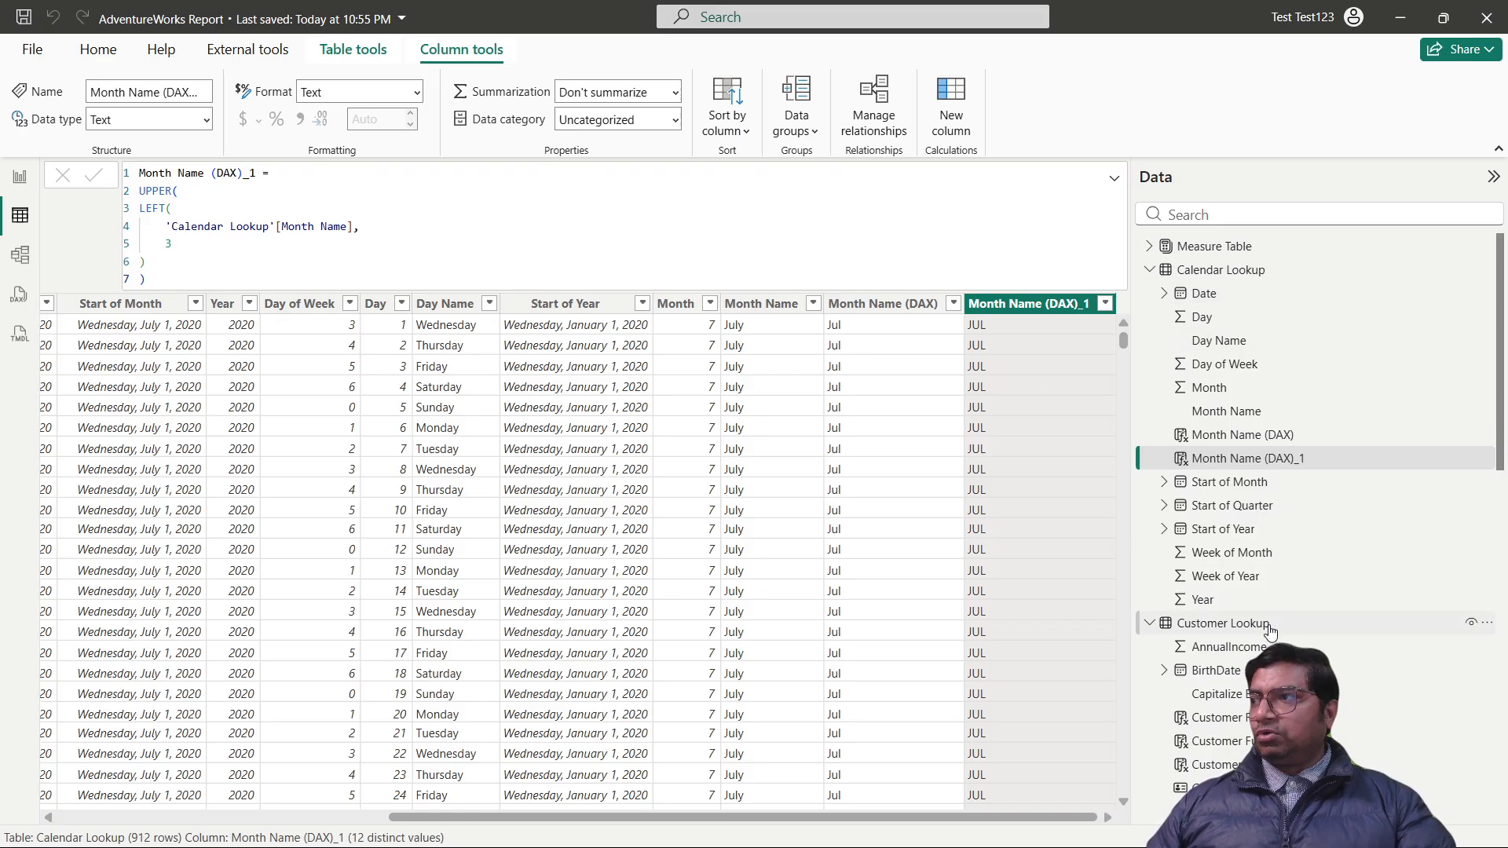
Open the Product Lookup table and examine its SKU Product column.
scroll(1241, 566, "down", 5)
scroll(1209, 494, "down", 15)
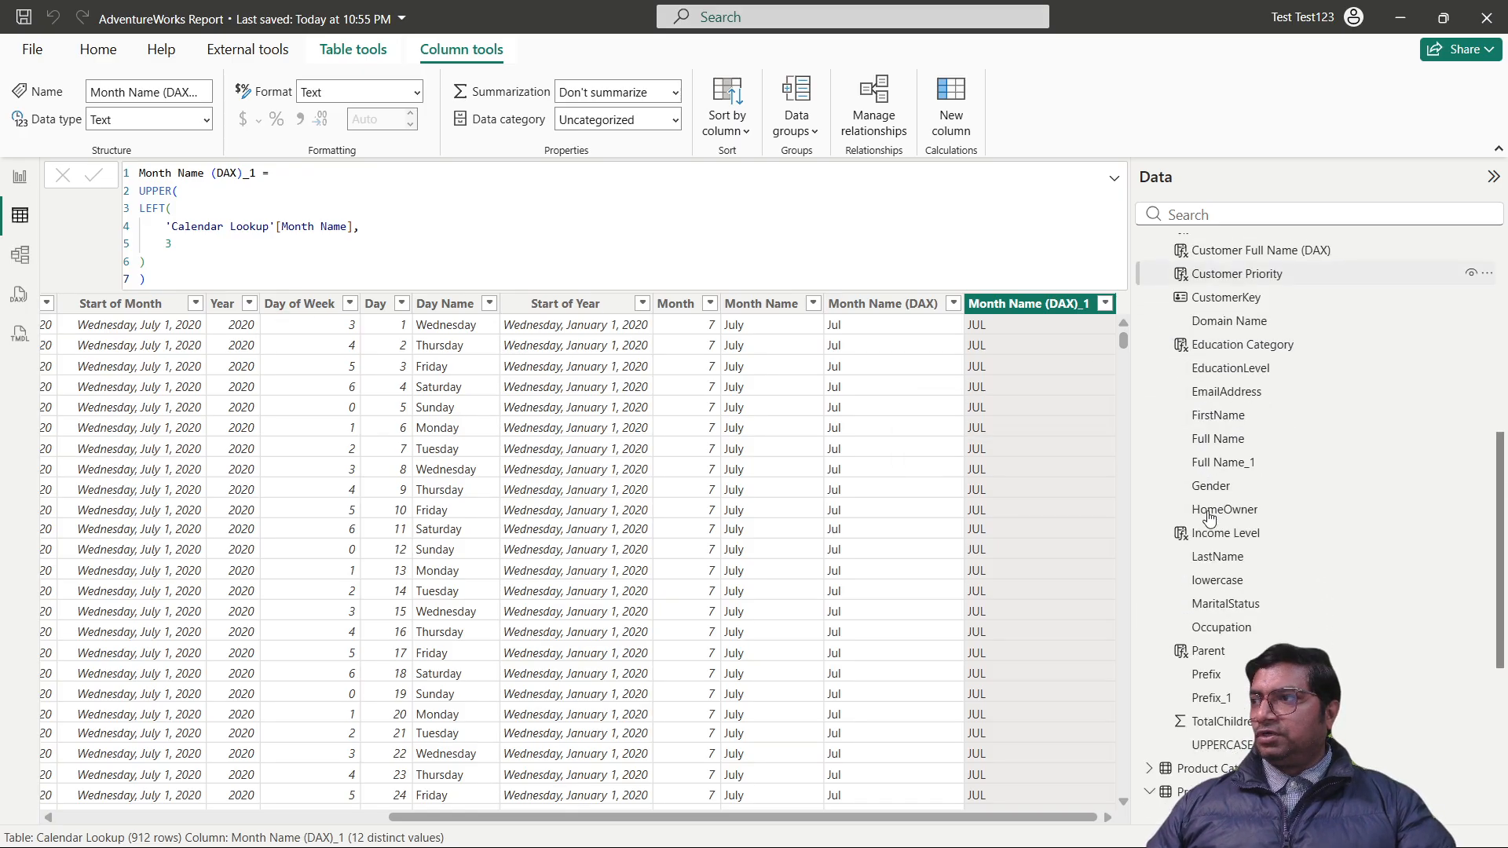
left_click(1219, 500)
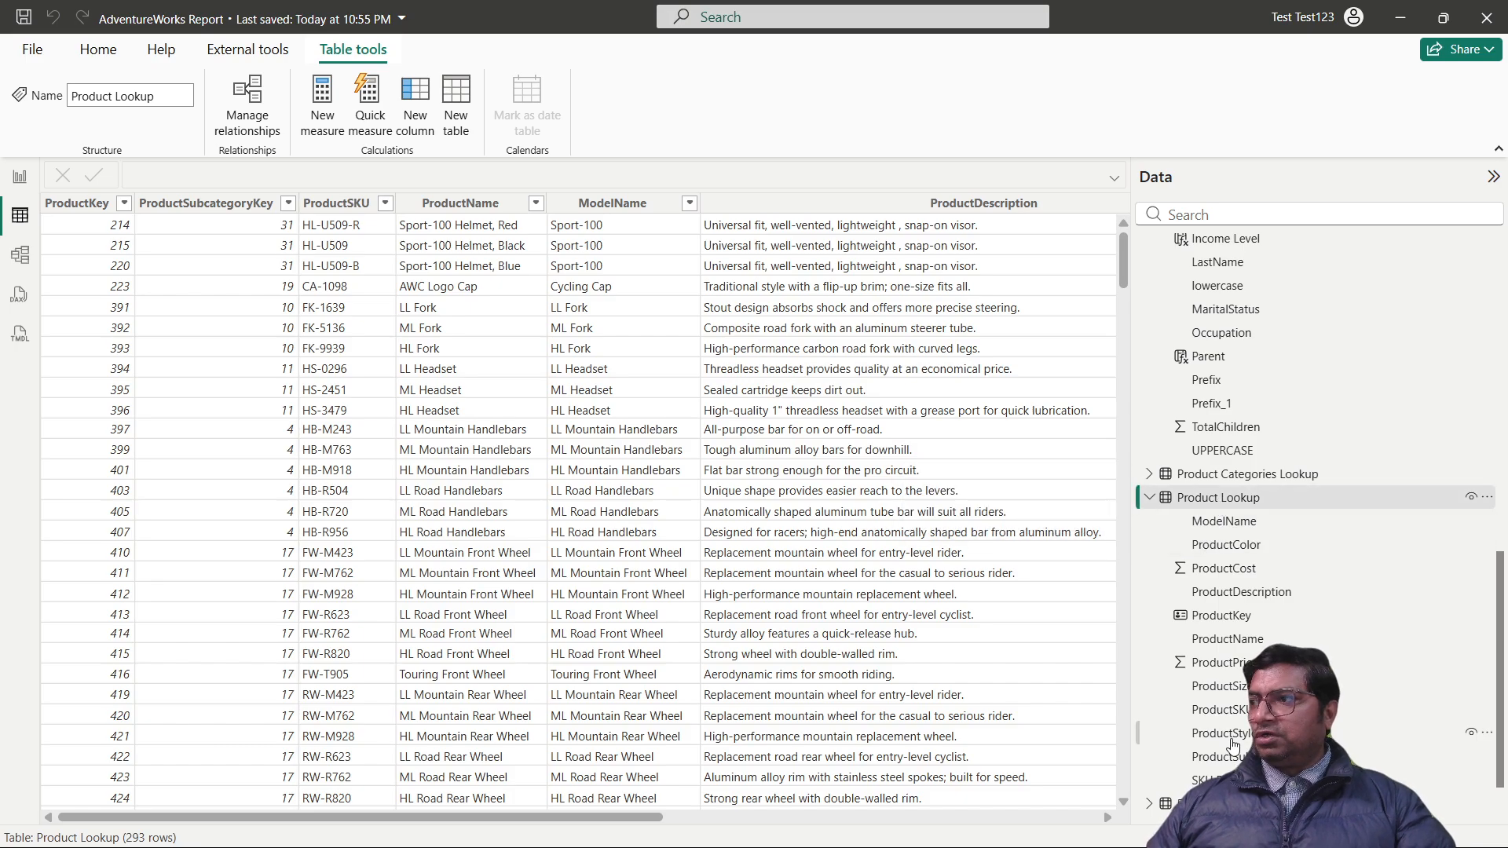
left_click(1202, 780)
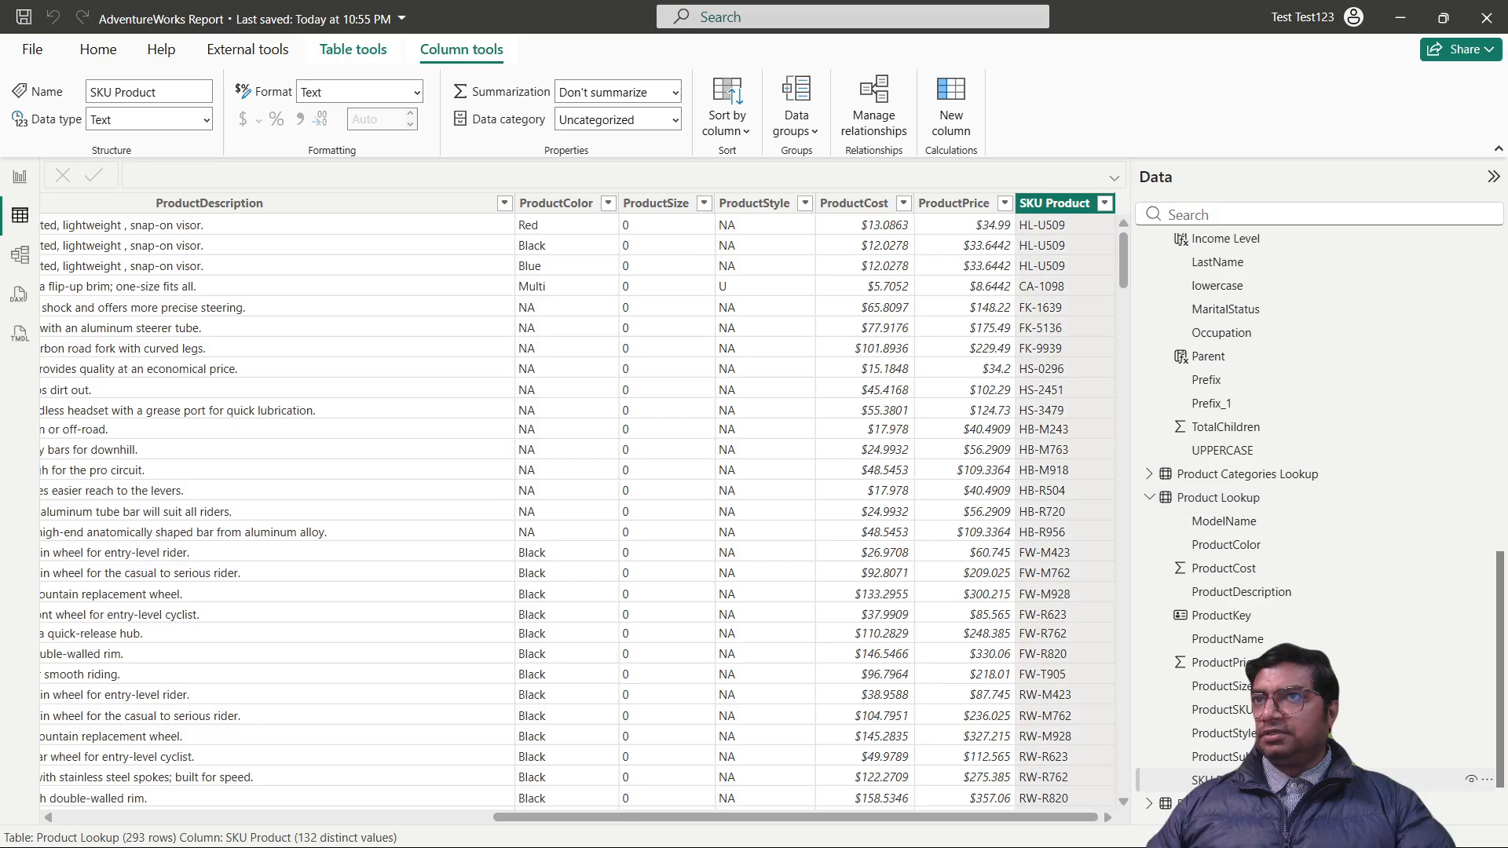
scroll(1202, 780, "down", 1)
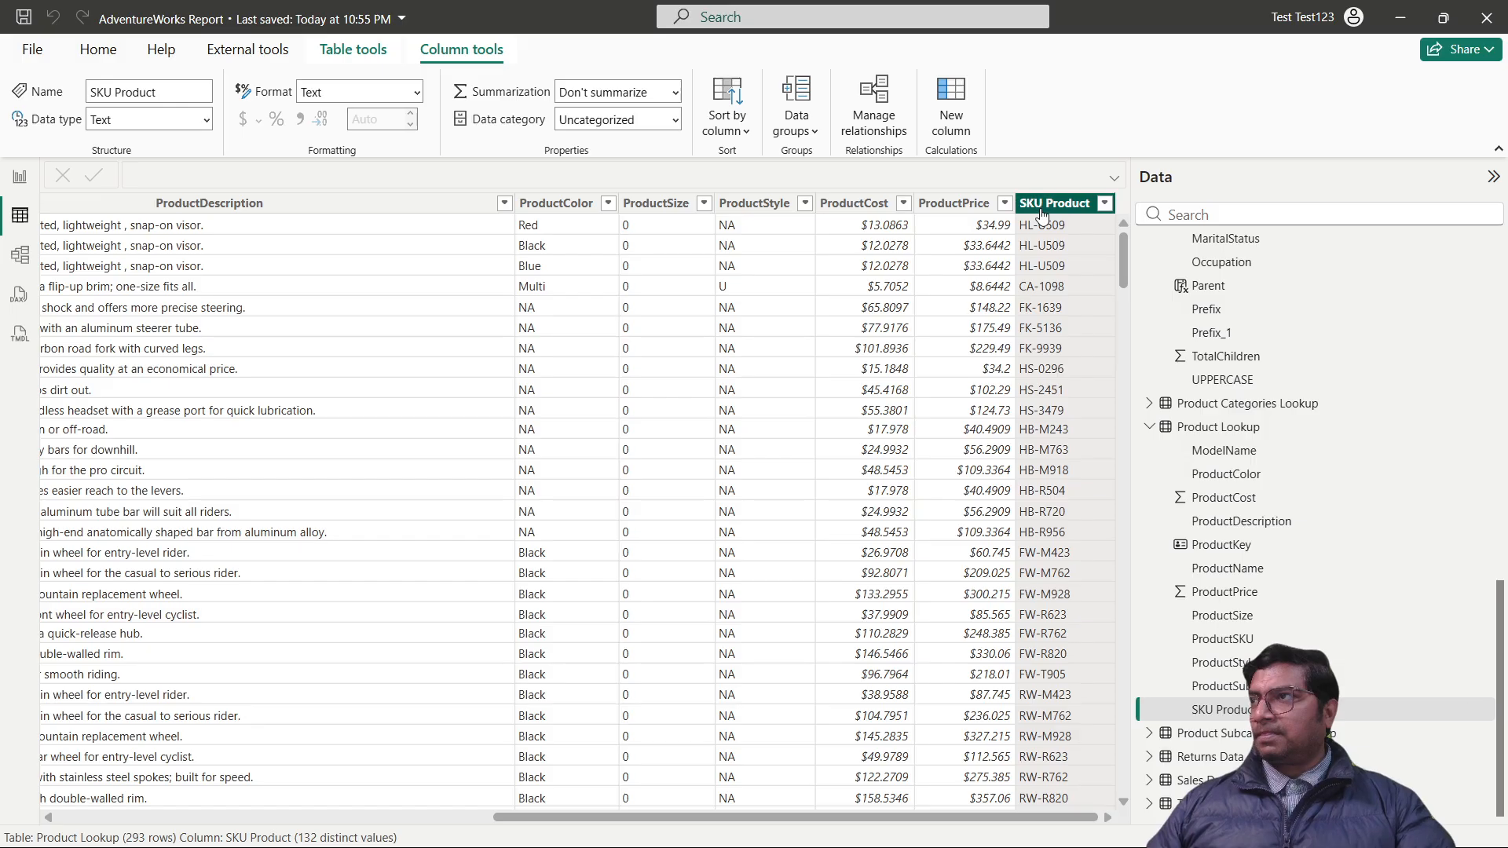
Add a calculated column named SKU Category to Product Lookup and begin its formula with the LEFT function.
scroll(1214, 629, "up", 3)
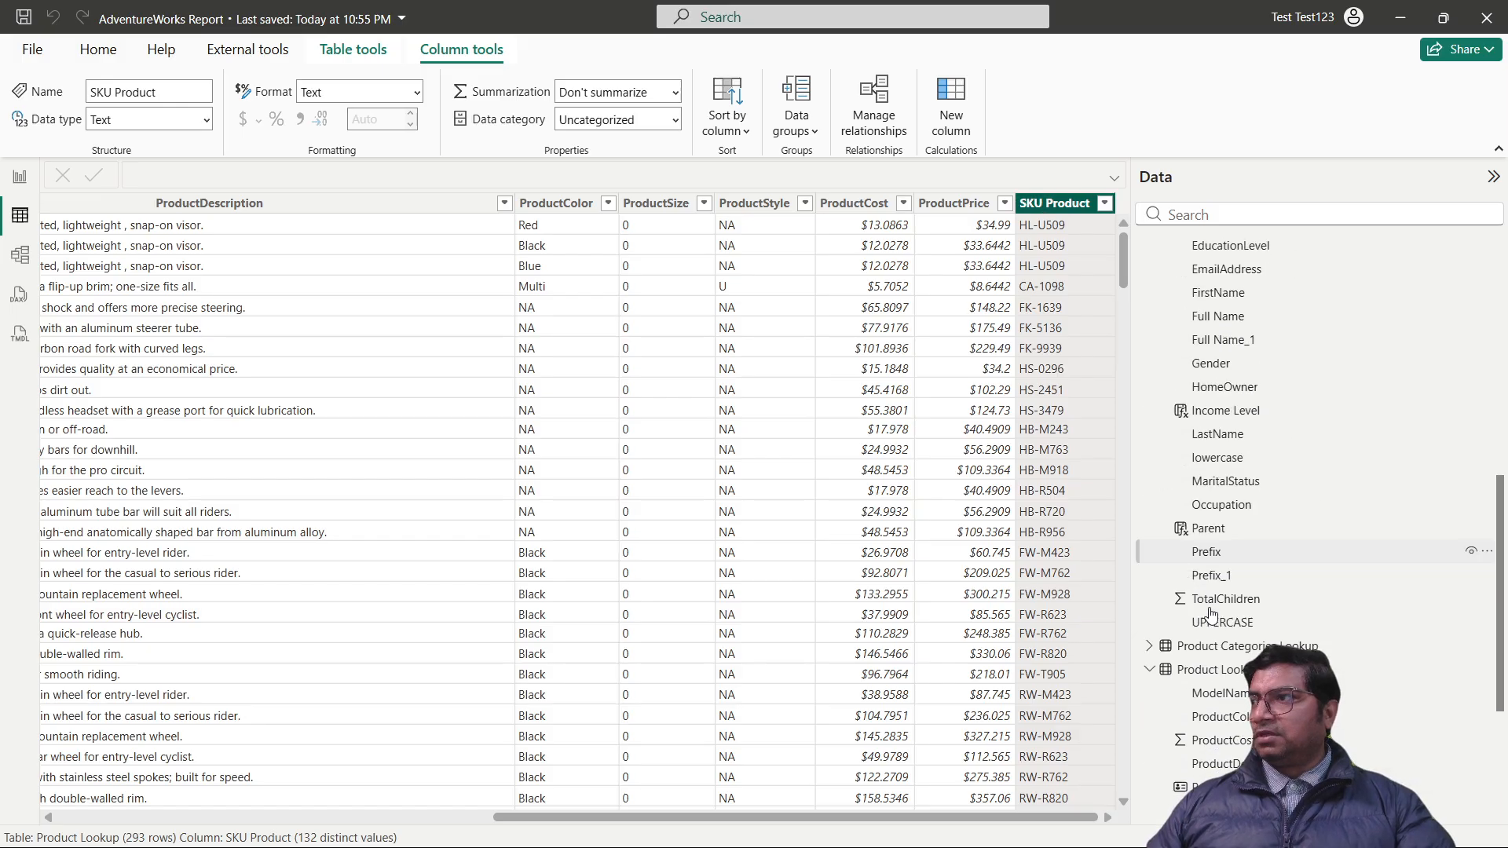
scroll(1210, 607, "down", 2)
left_click(1217, 526)
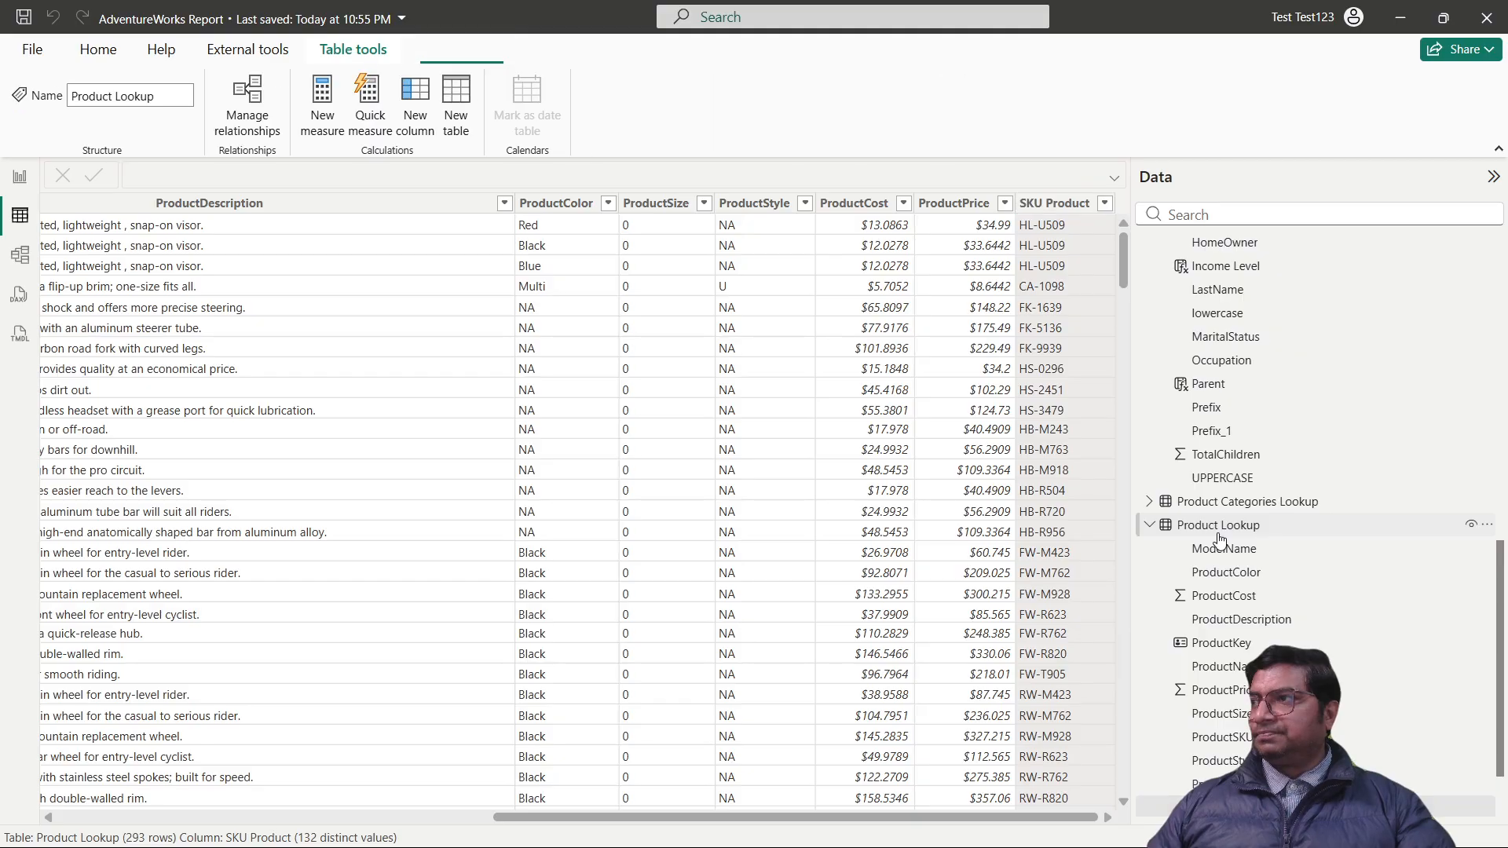
left_click(419, 94)
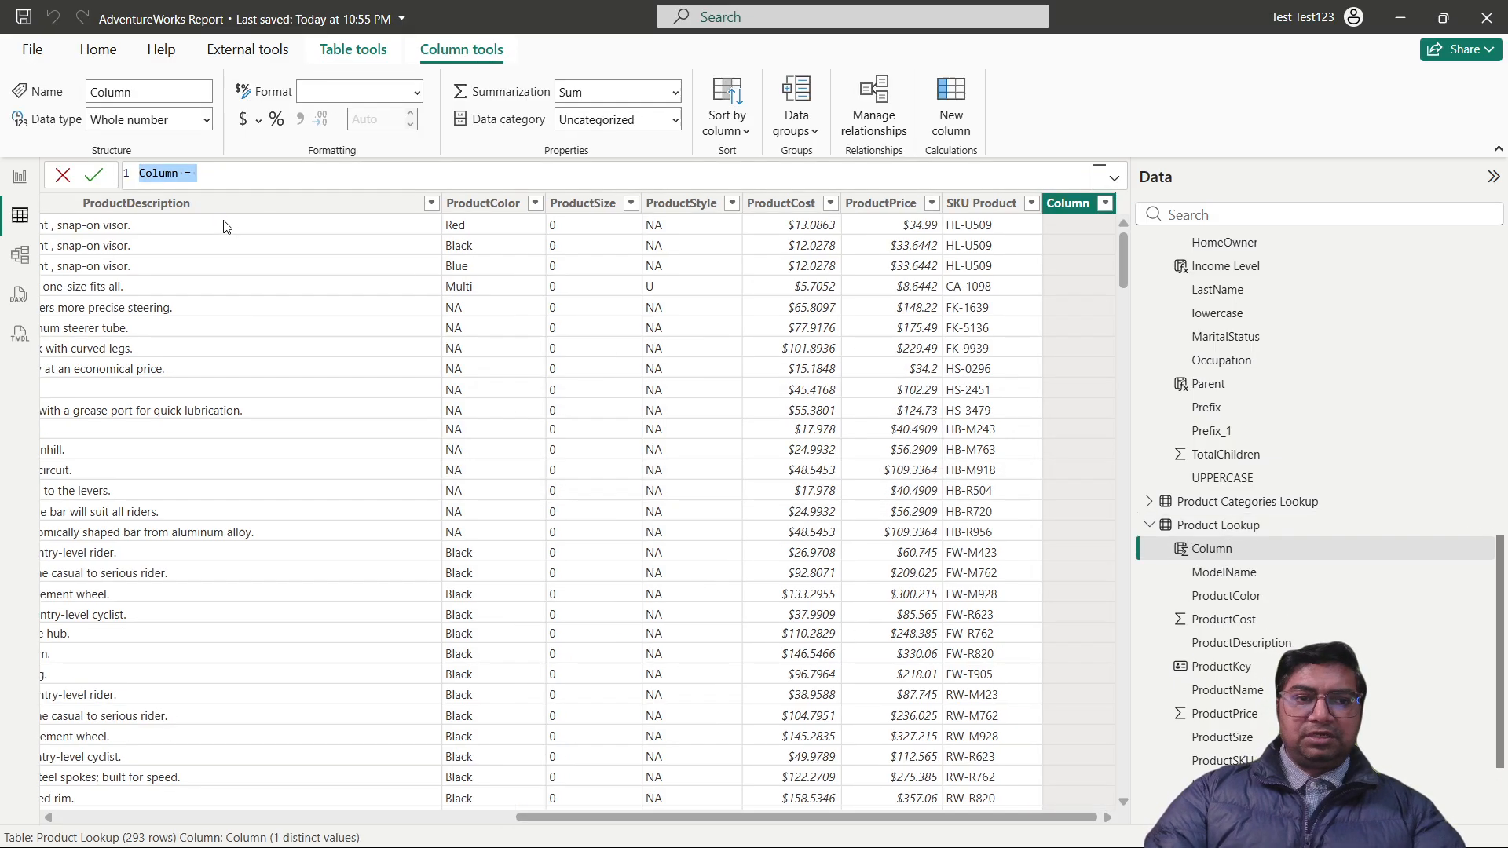
type("SKU C")
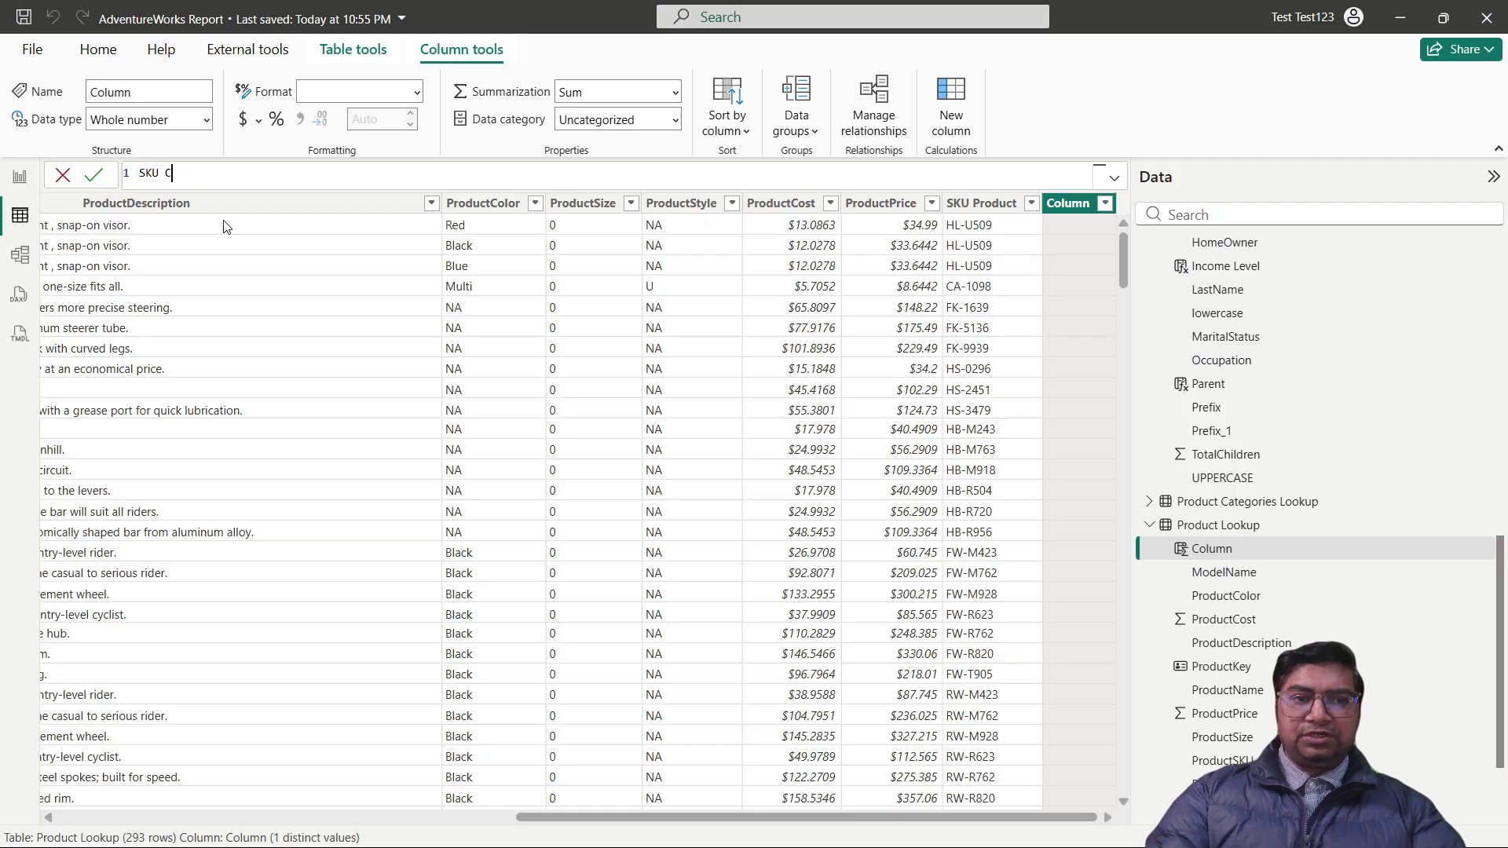
type("ategory =")
key("shift+Return")
type("LEFT(")
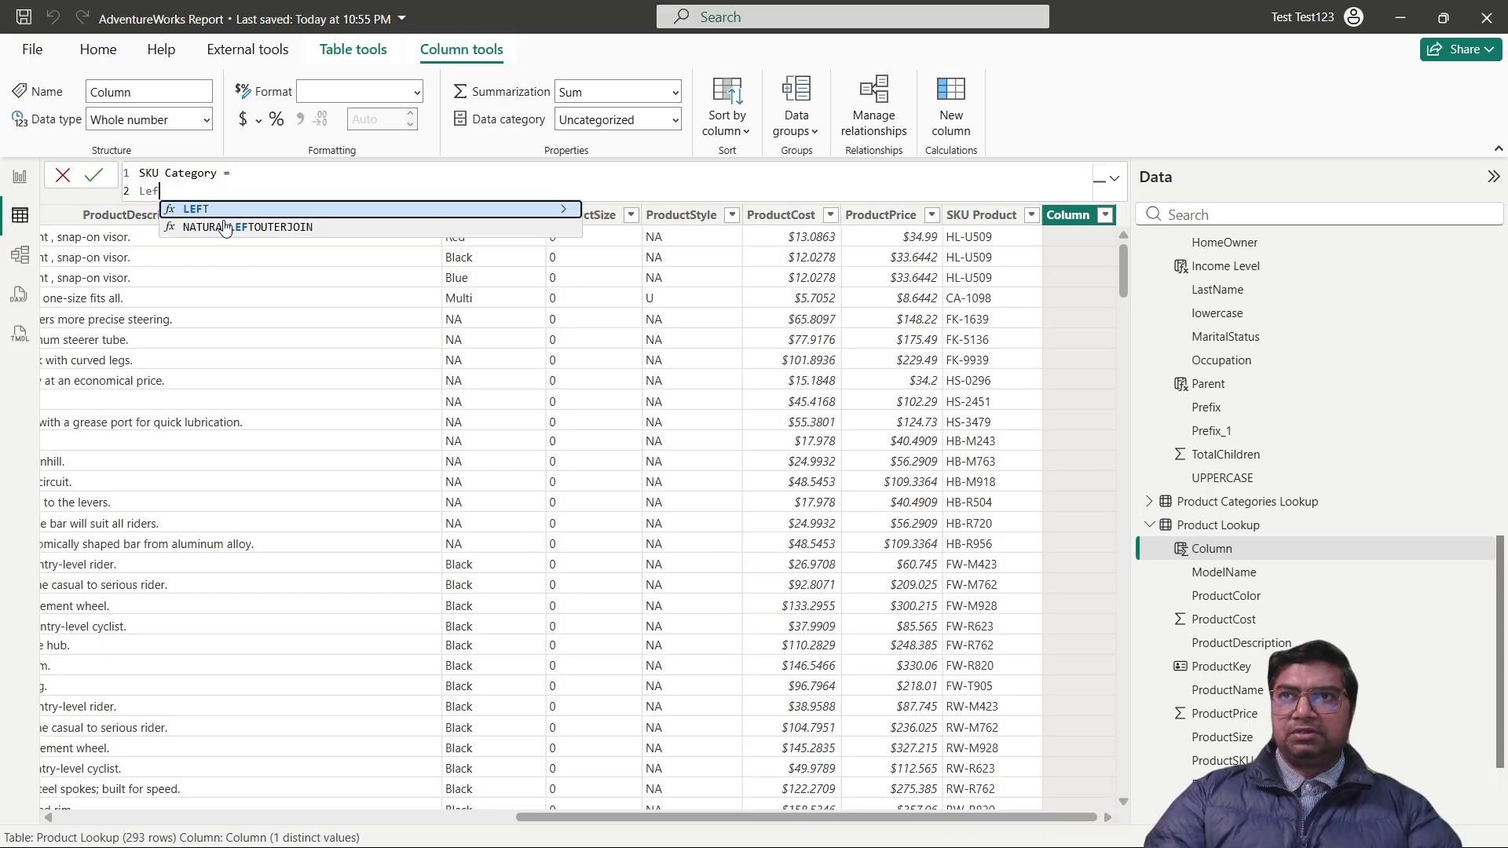
Enter 'Product Lookup'[ProductSKU] as the text argument of LEFT on its own line.
key("shift+Return")
type("per")
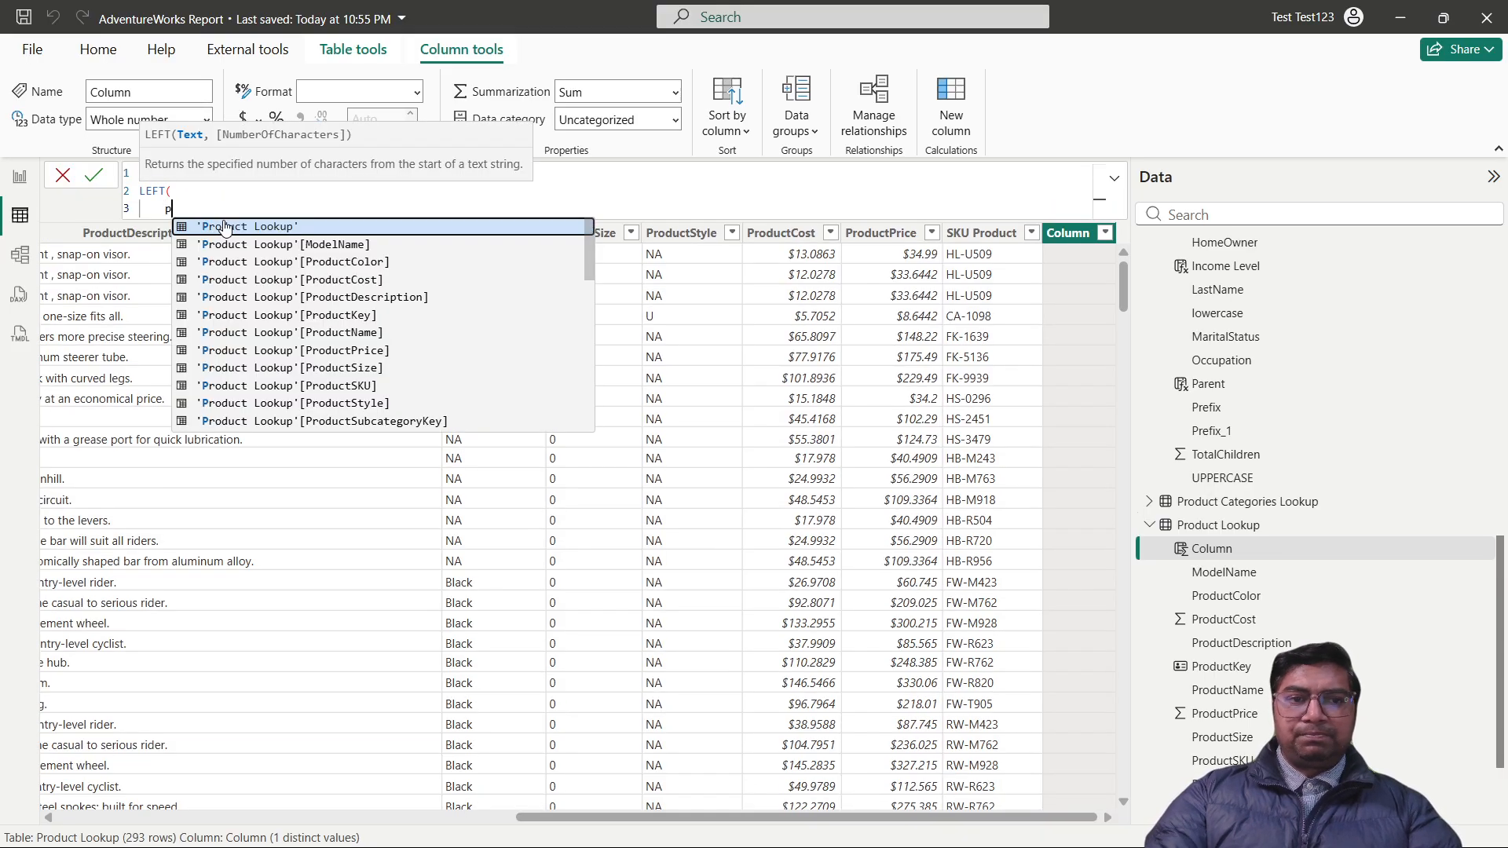
key("BackSpace")
key("BackSpace")
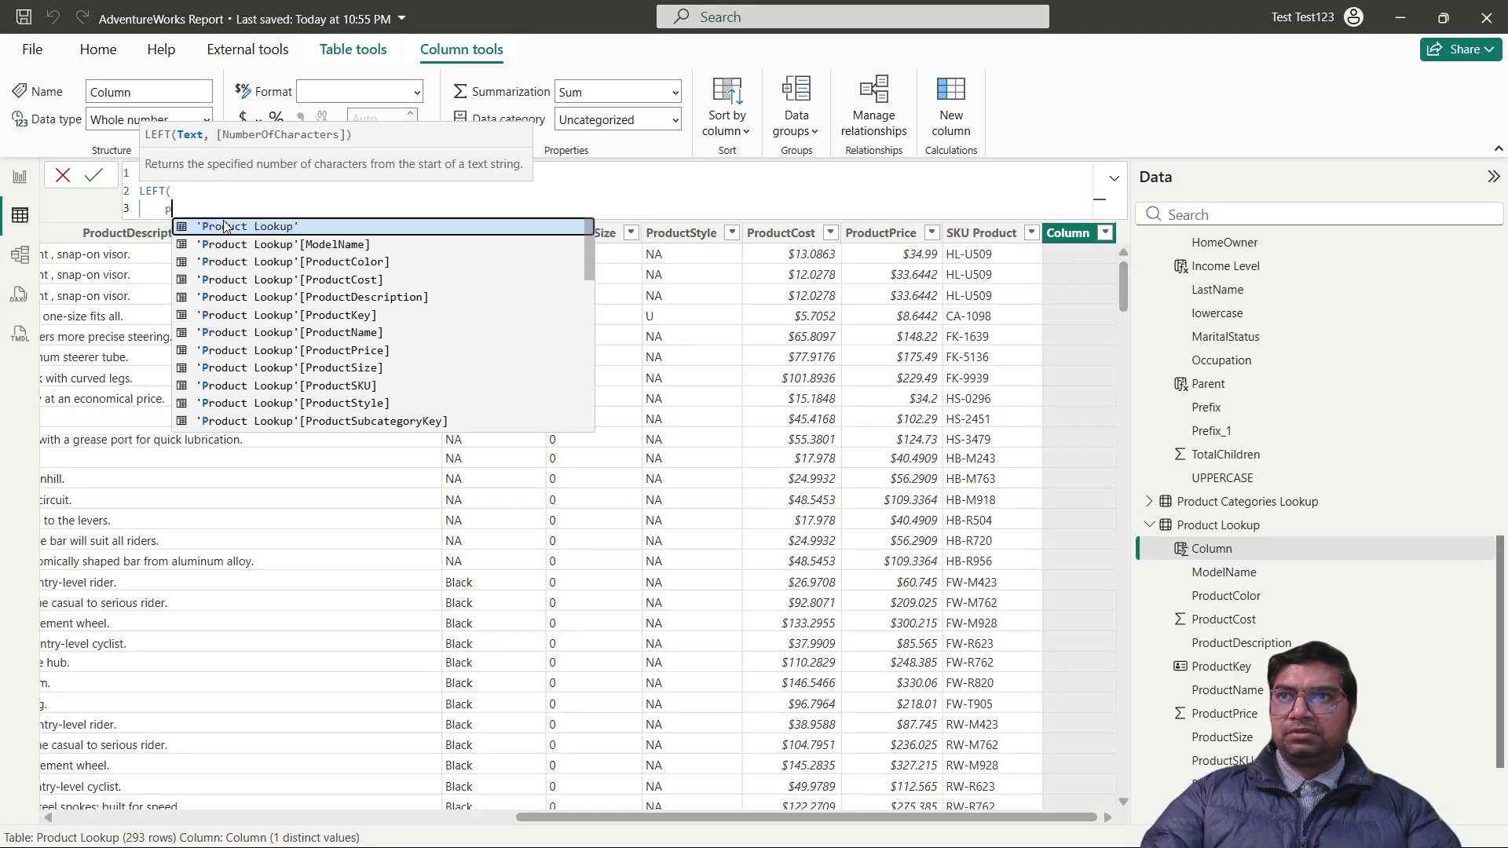
key("Down")
key("Down")
key("Down")
key("Down")
key("Down")
key("Down")
key("Down")
key("Down")
key("Down")
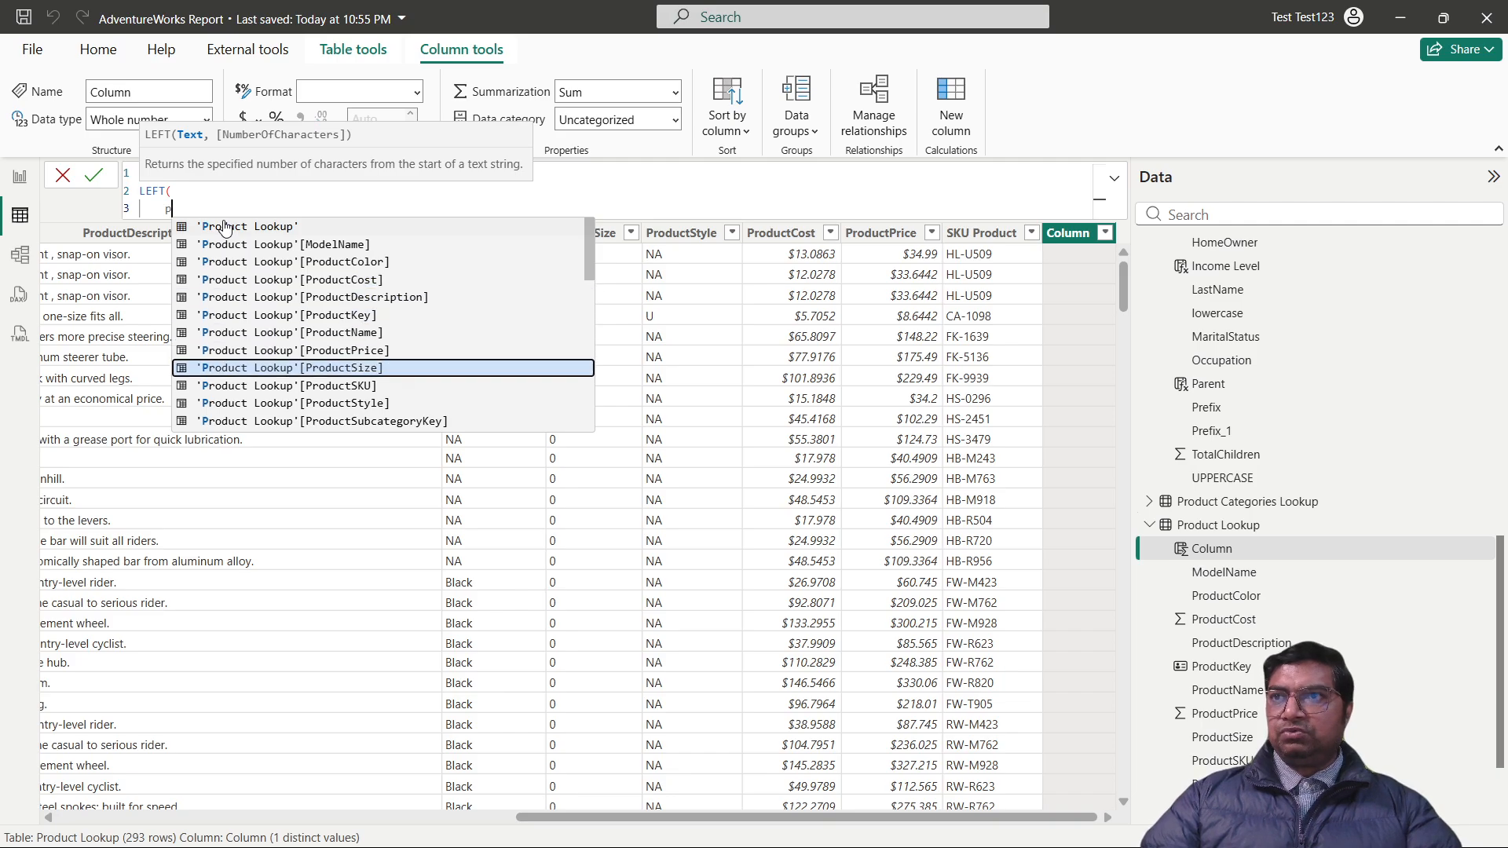
key("Tab")
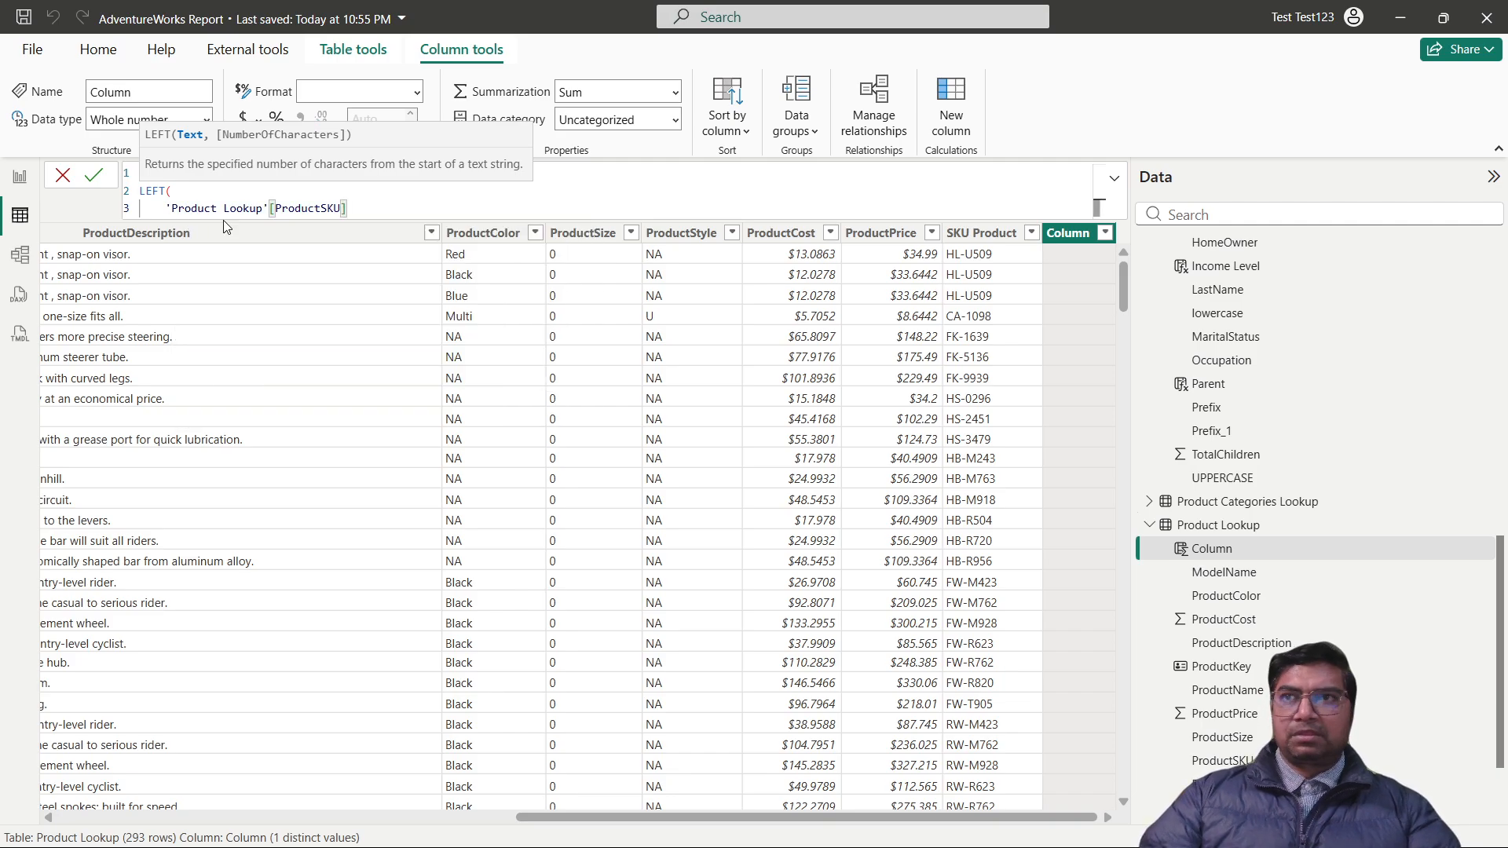
type(",")
key("shift+Return")
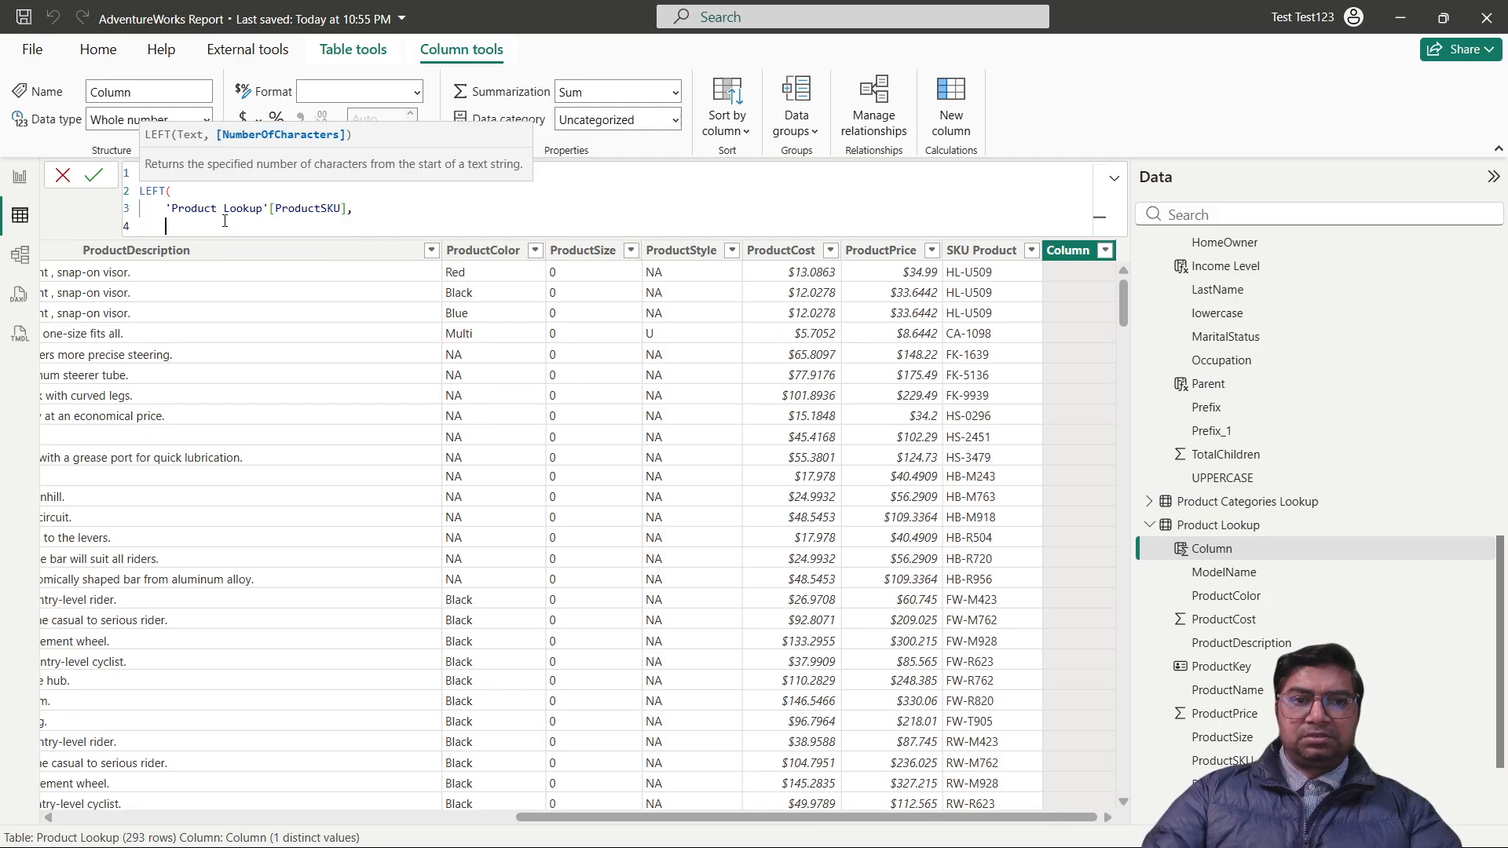
Insert SEARCH as the number-of-characters argument of LEFT, with "-" as the text to find.
type("ser")
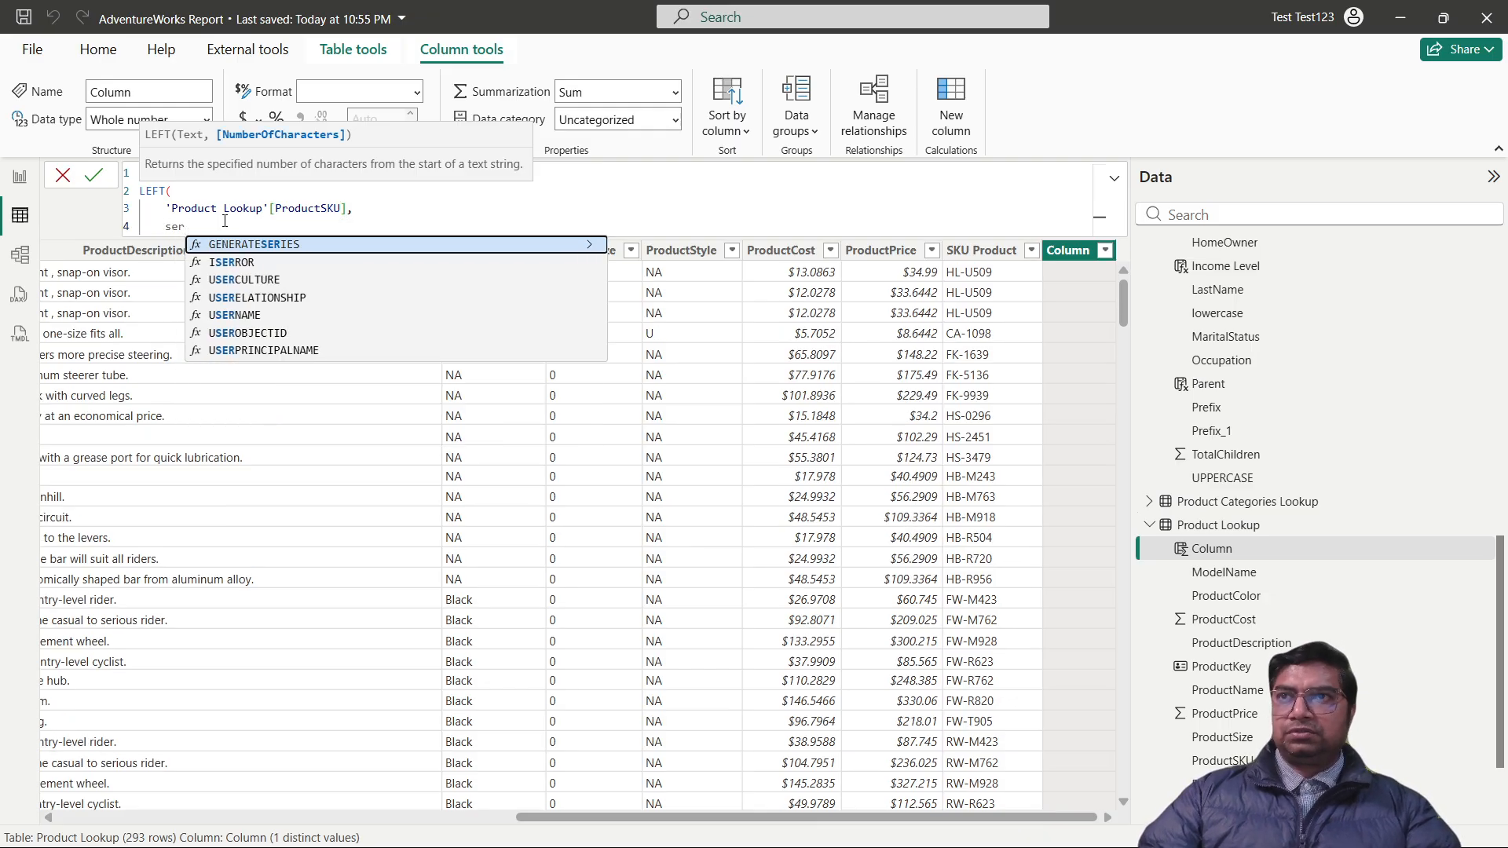
key("BackSpace")
type("=")
key("BackSpace")
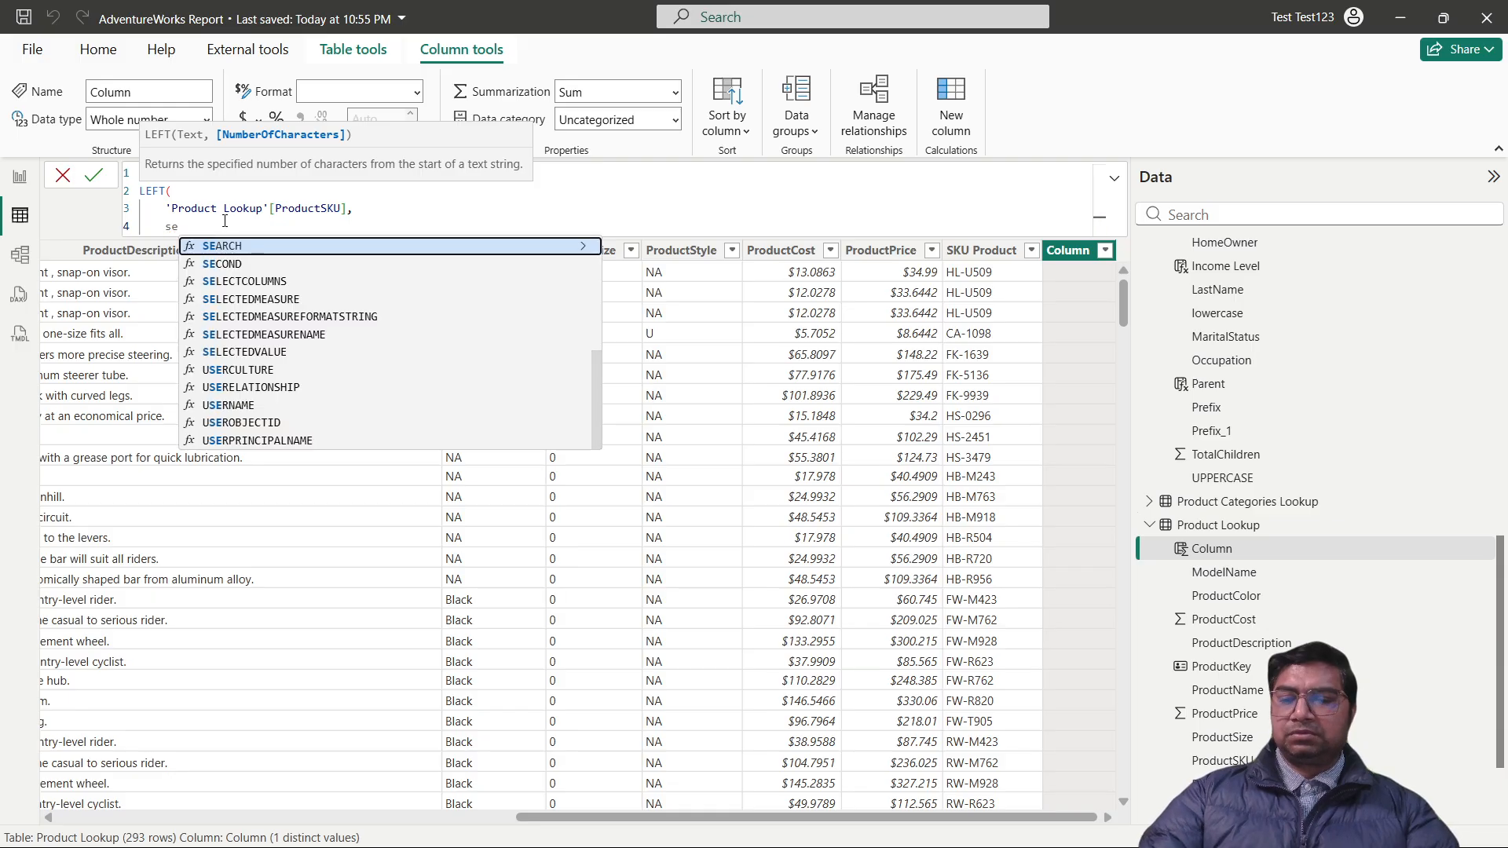
key("Tab")
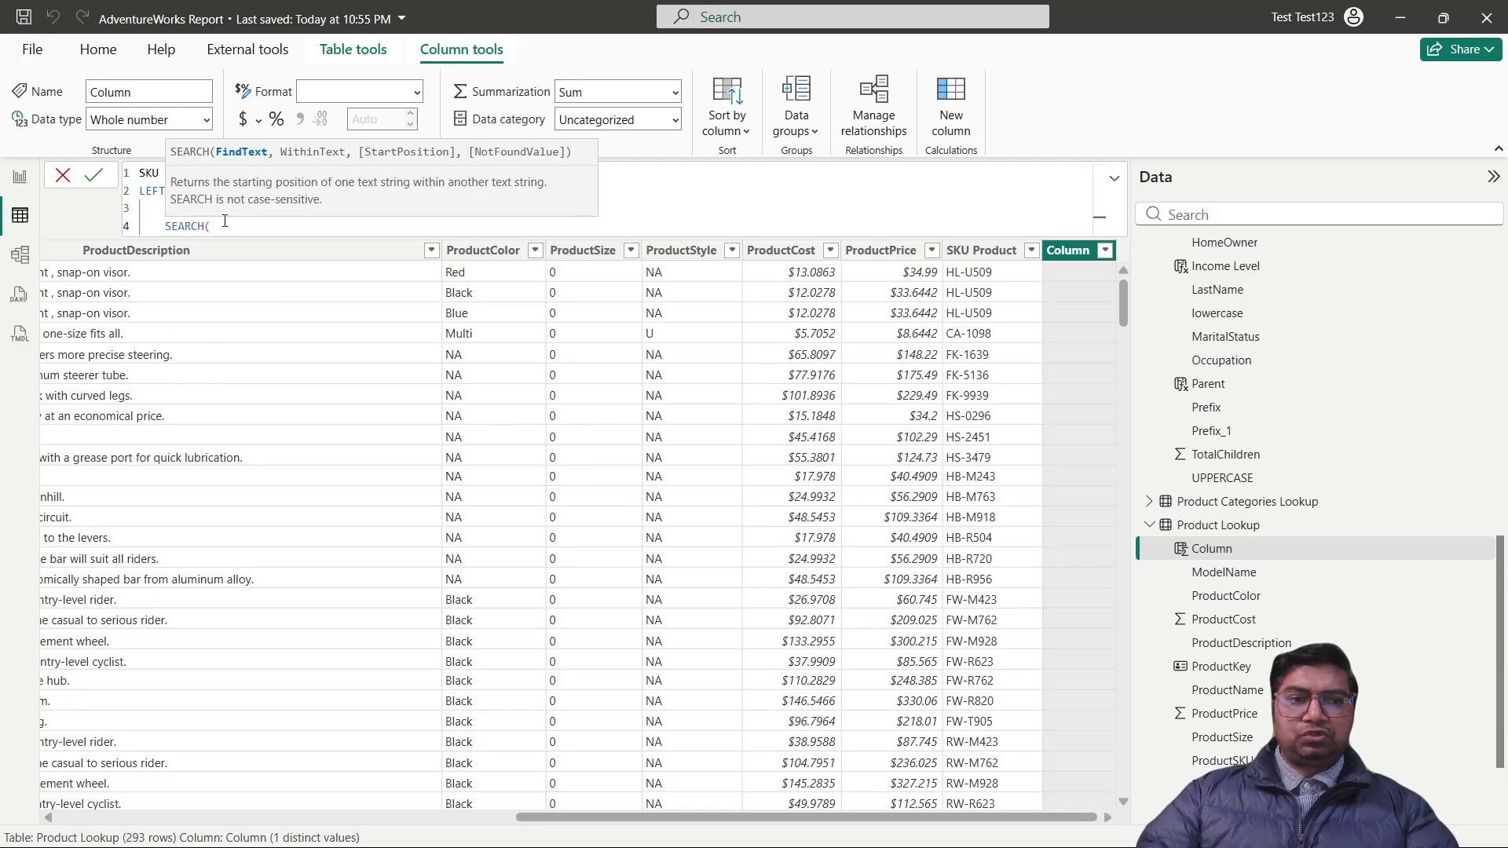
key("shift+Return")
type("\"")
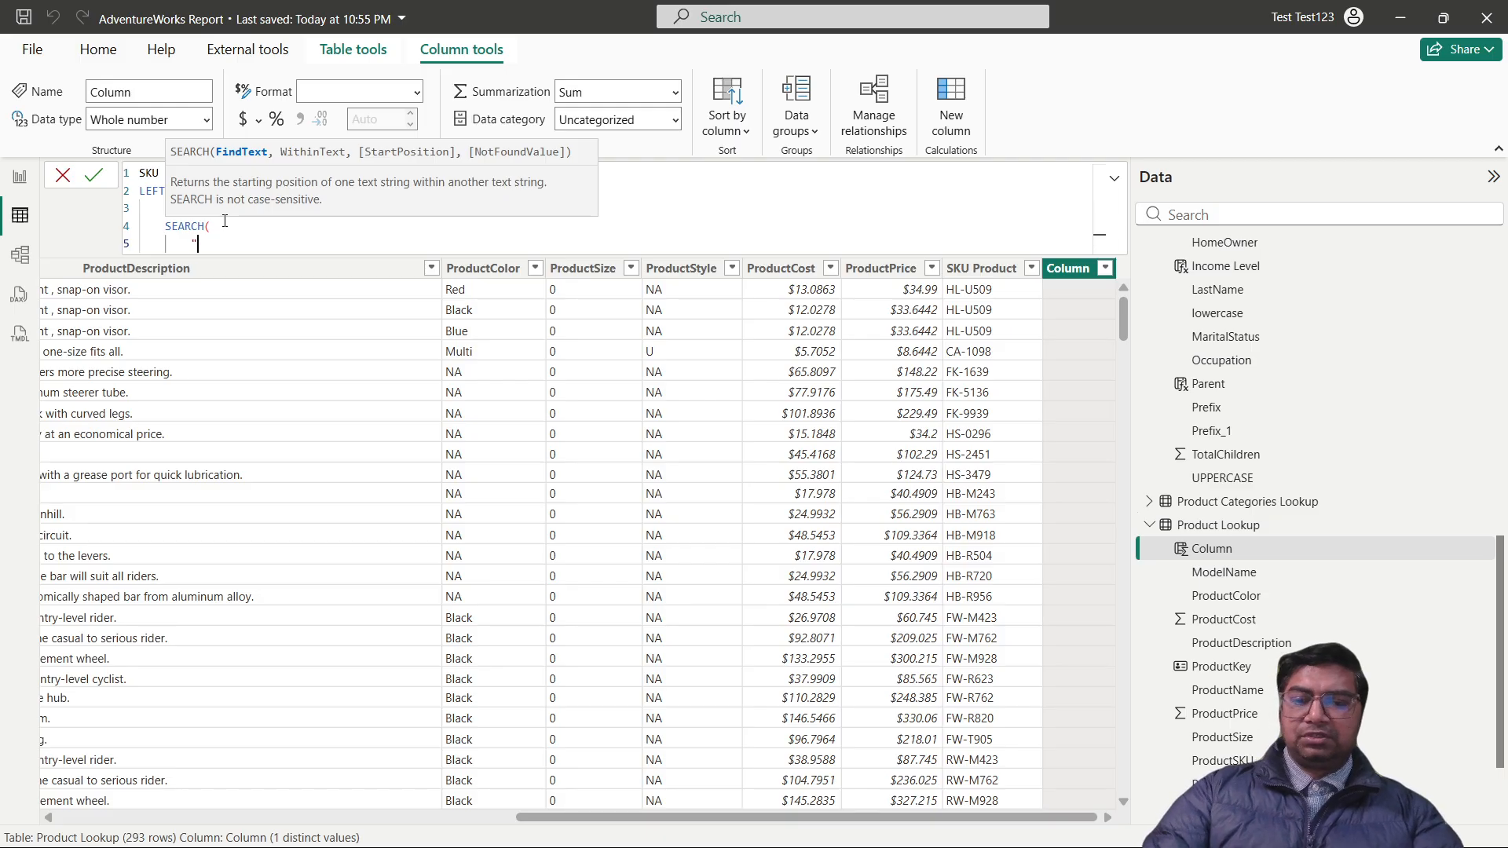
type("-\",")
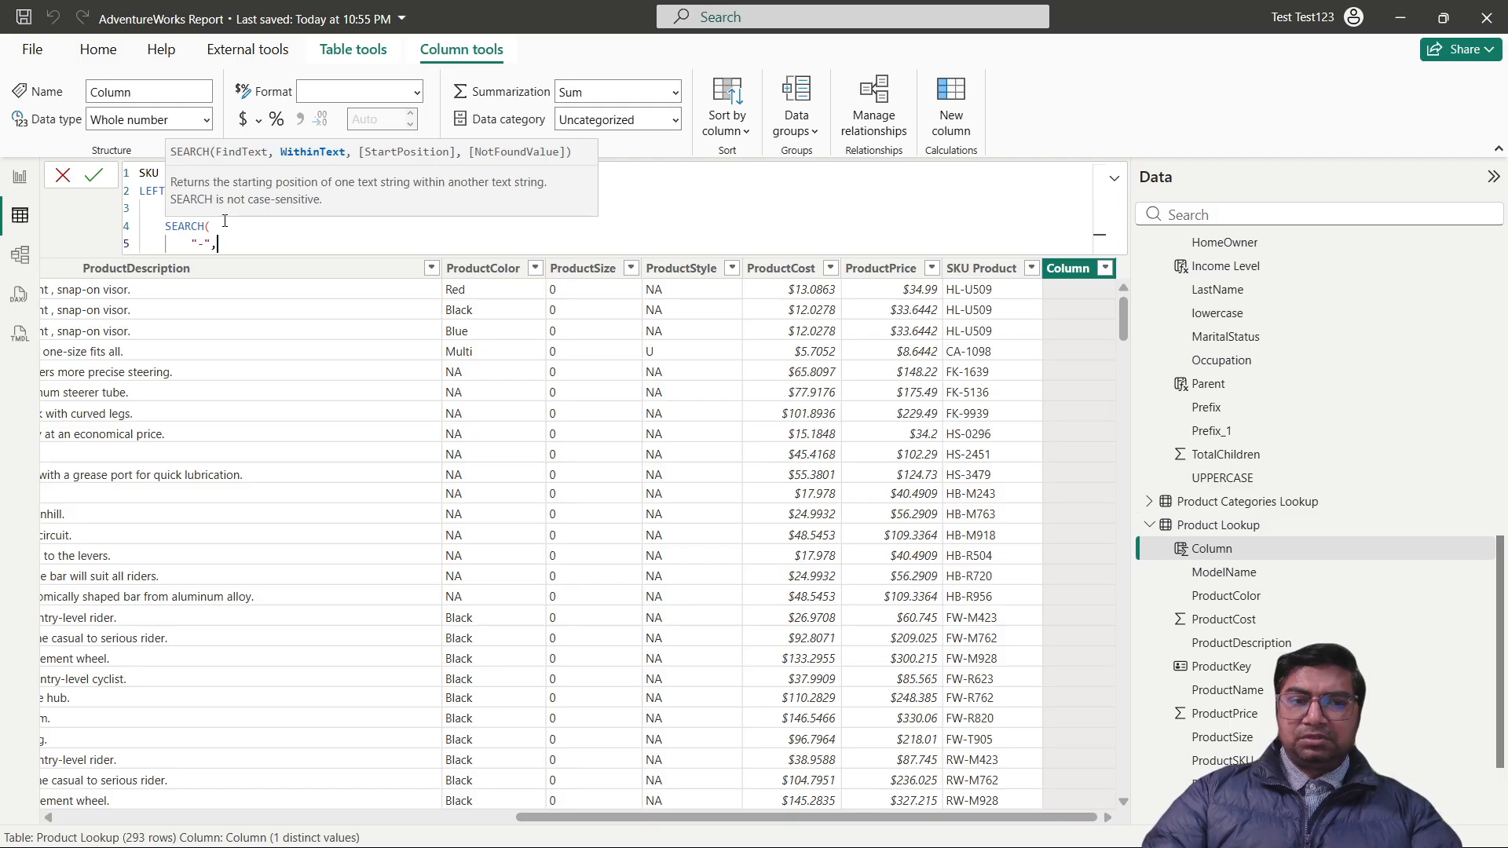
Enter 'Product Lookup'[ProductSKU] as the text SEARCH looks within and close the SEARCH function.
key("shift+Return")
type("per")
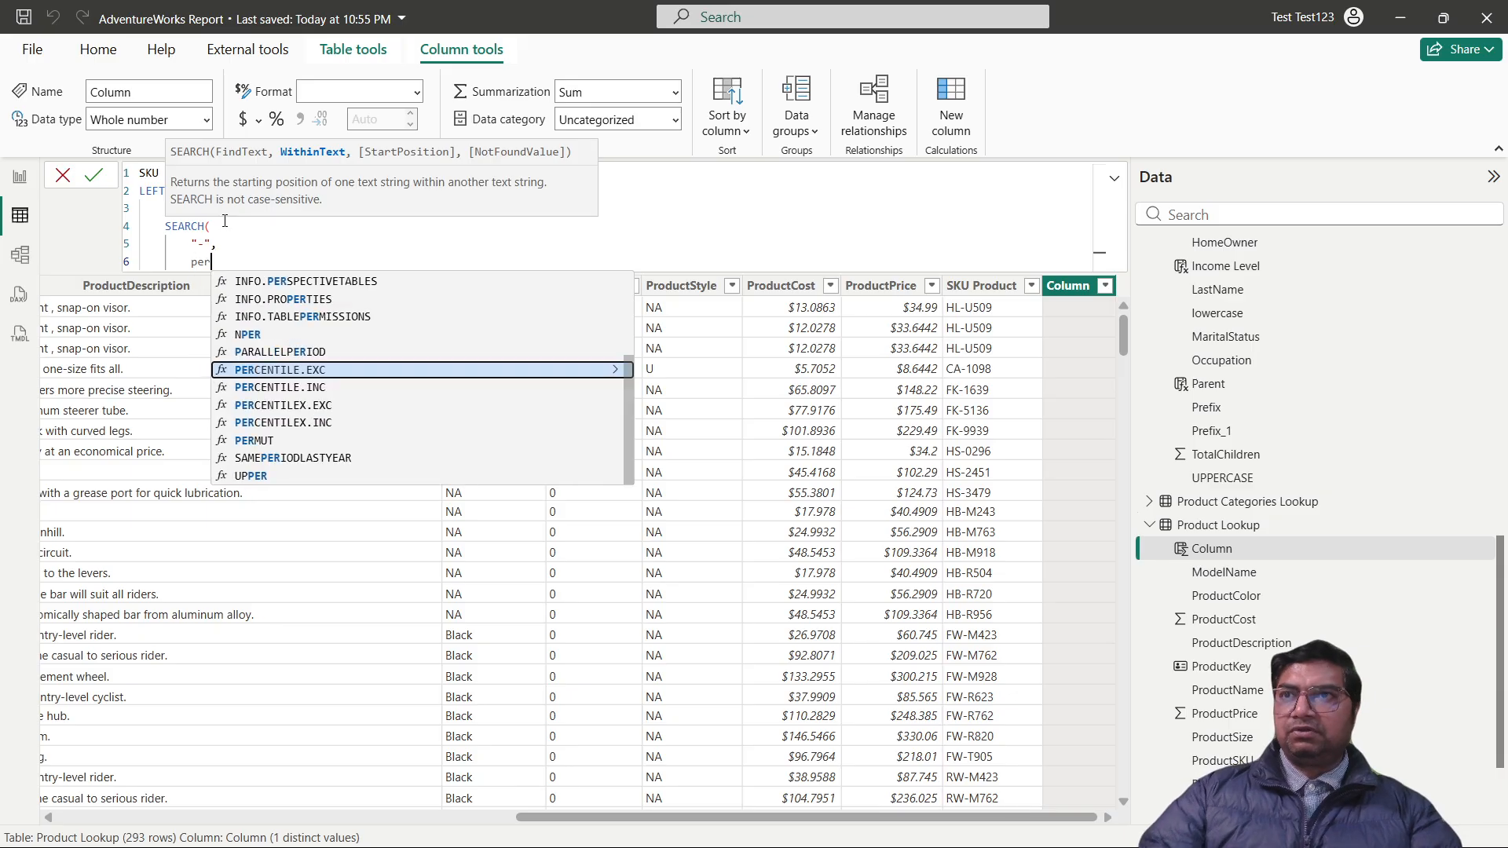
key("BackSpace")
key("BackSpace")
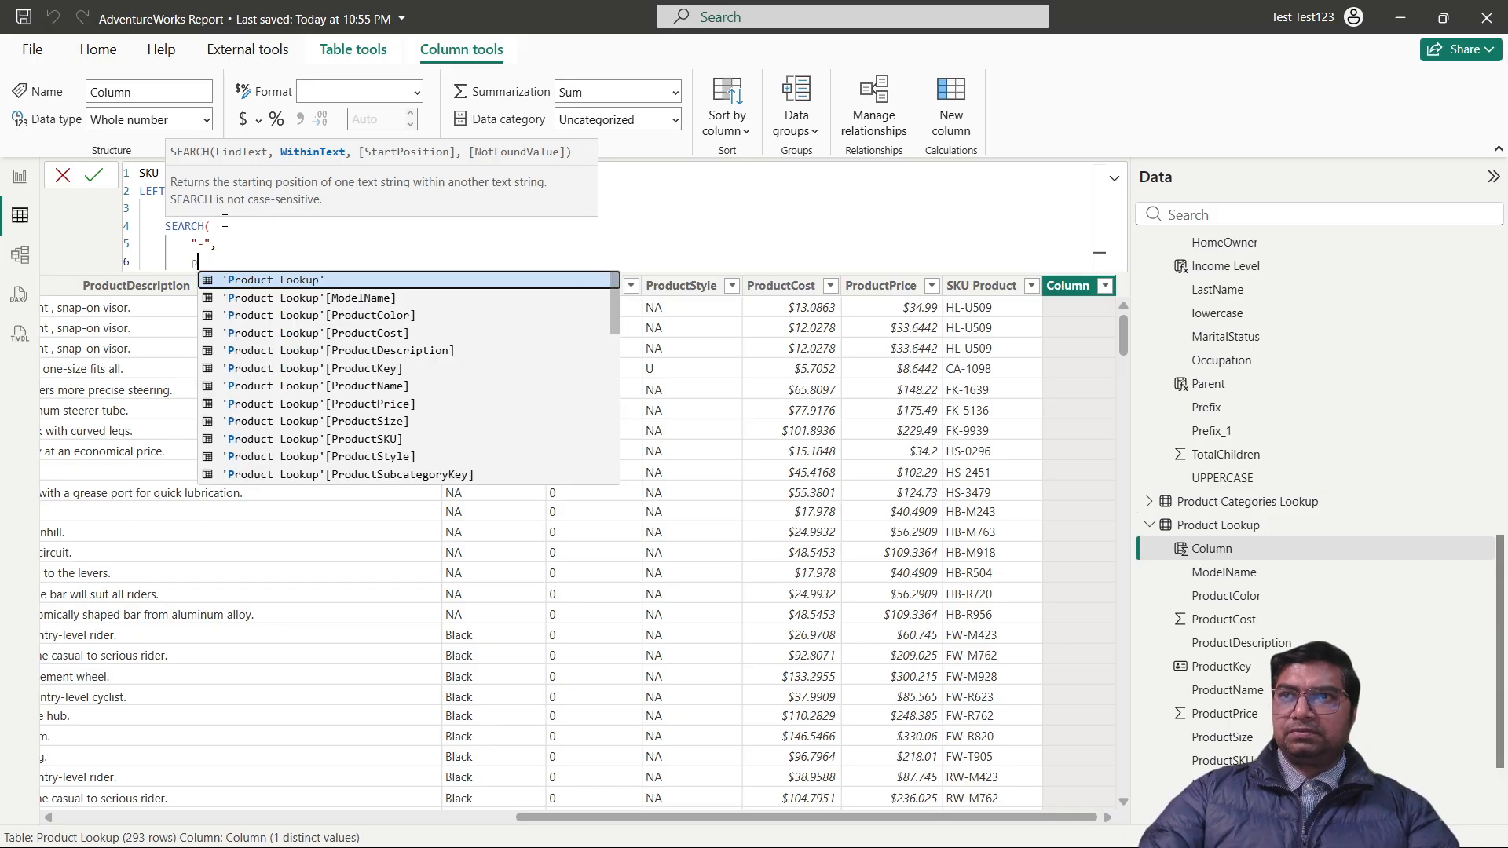
type("o")
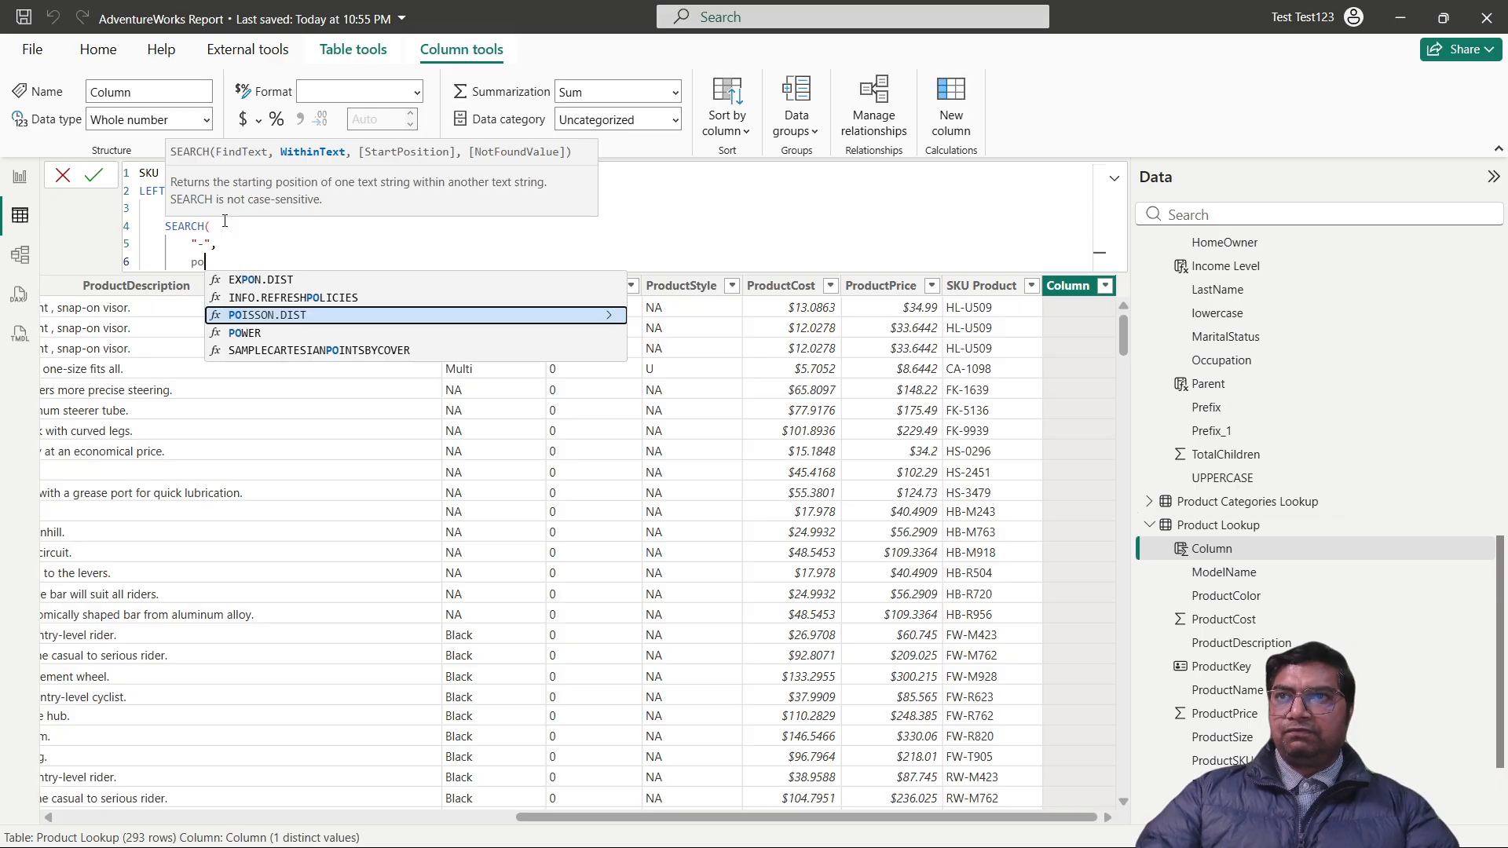
key("BackSpace")
key("Down")
key("Down")
key("Down")
key("Down")
key("Down")
key("Down")
key("Down")
key("Down")
key("Down")
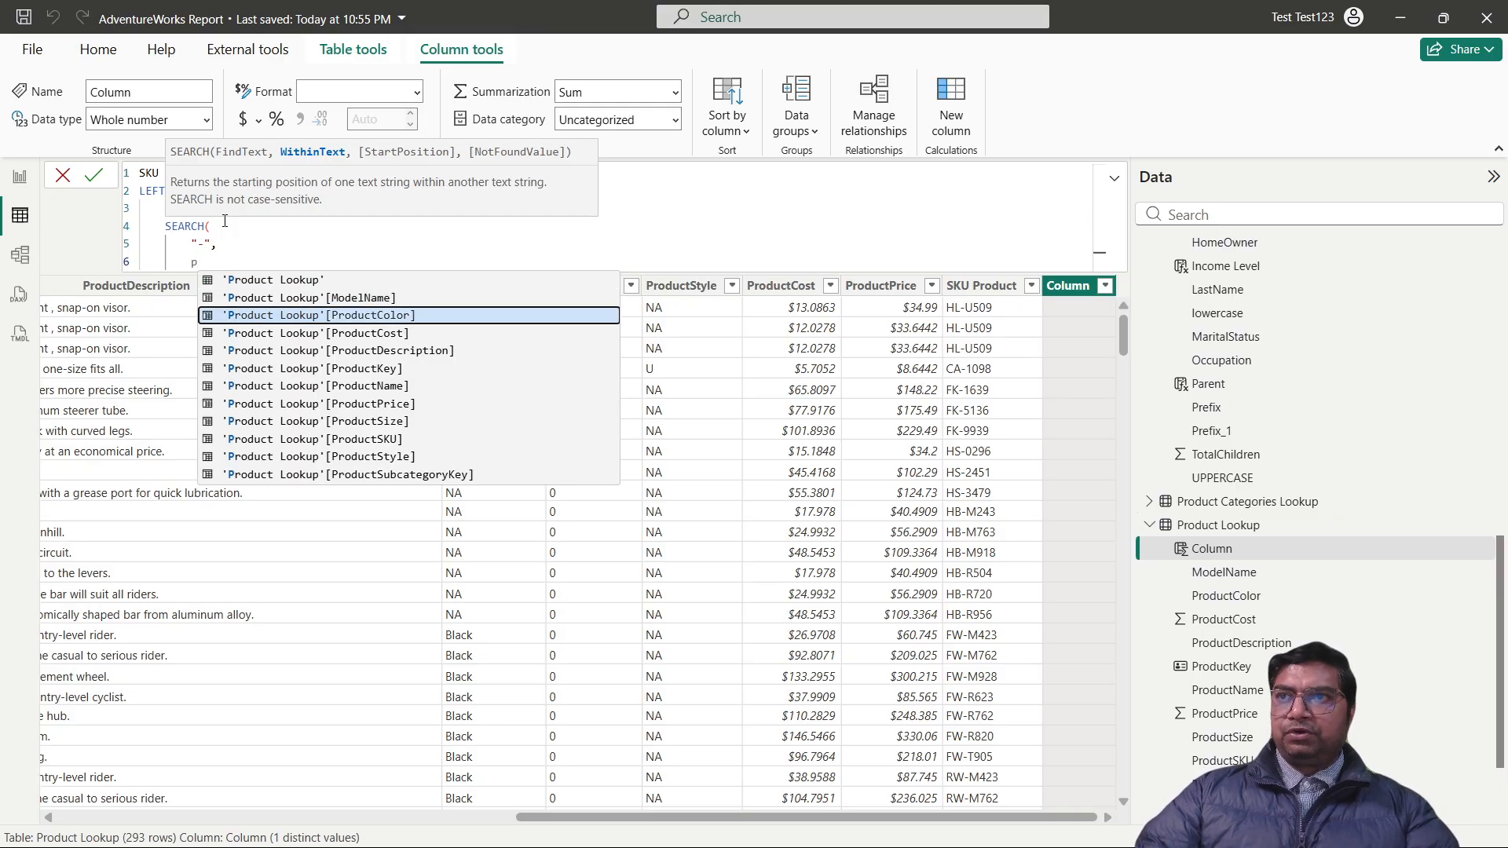
key("Tab")
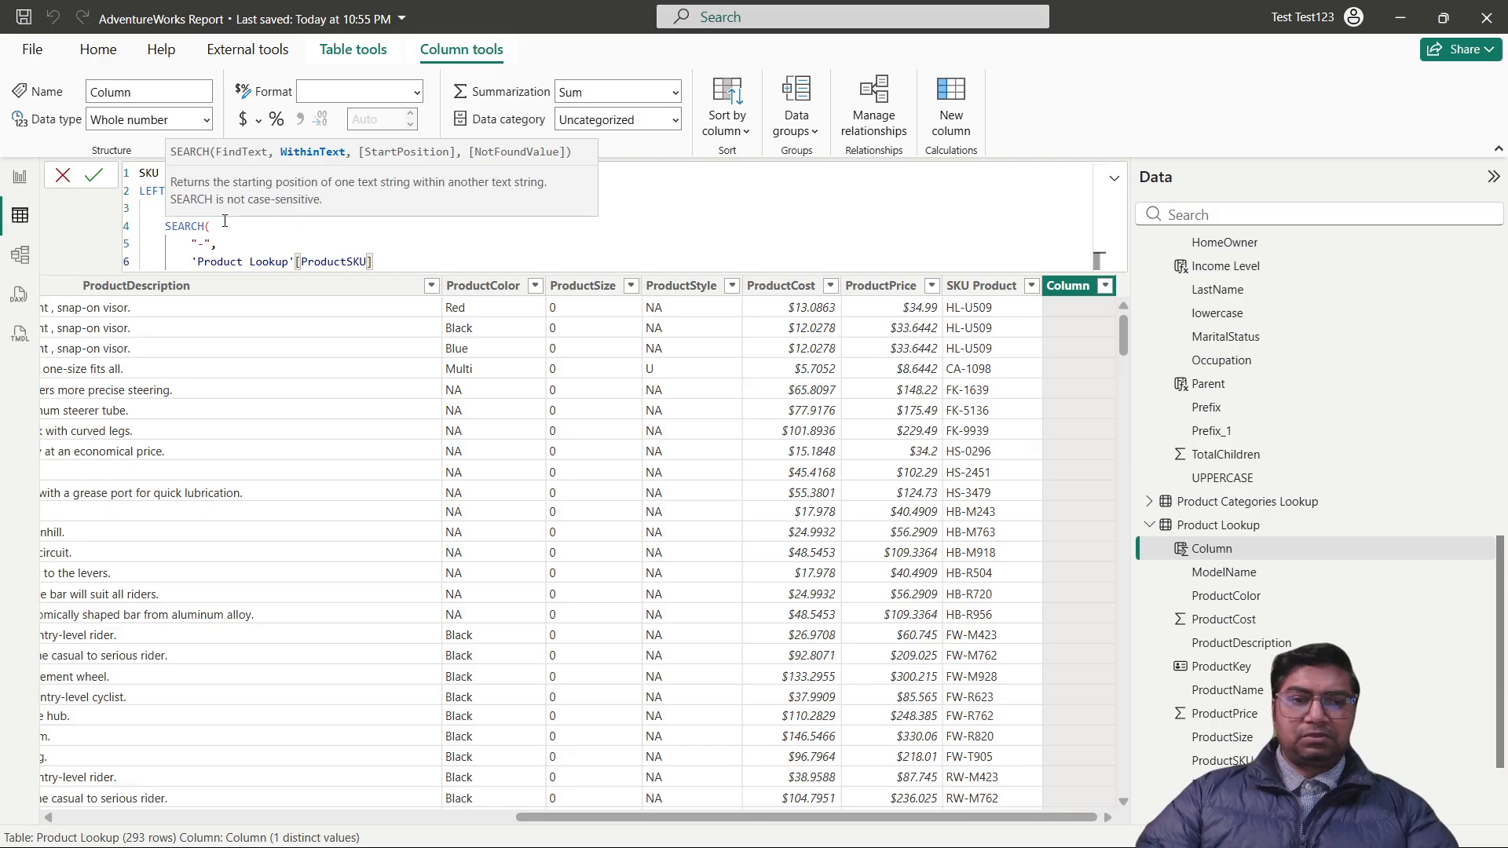
key("Return")
type(")")
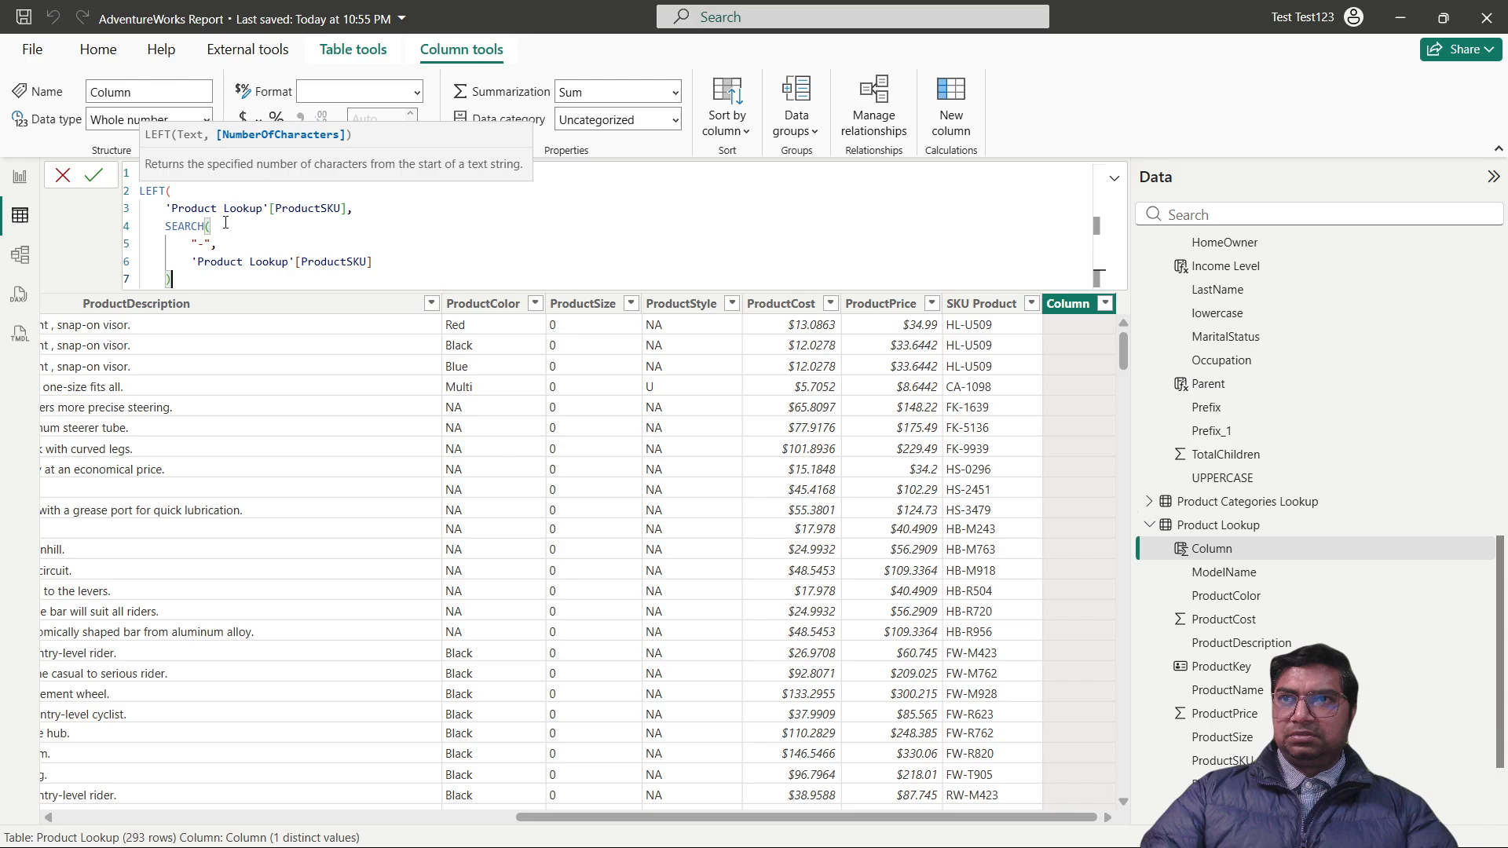
Subtract 1 from the SEARCH result, close the LEFT function and commit the SKU Category formula.
key("Return")
type("-1")
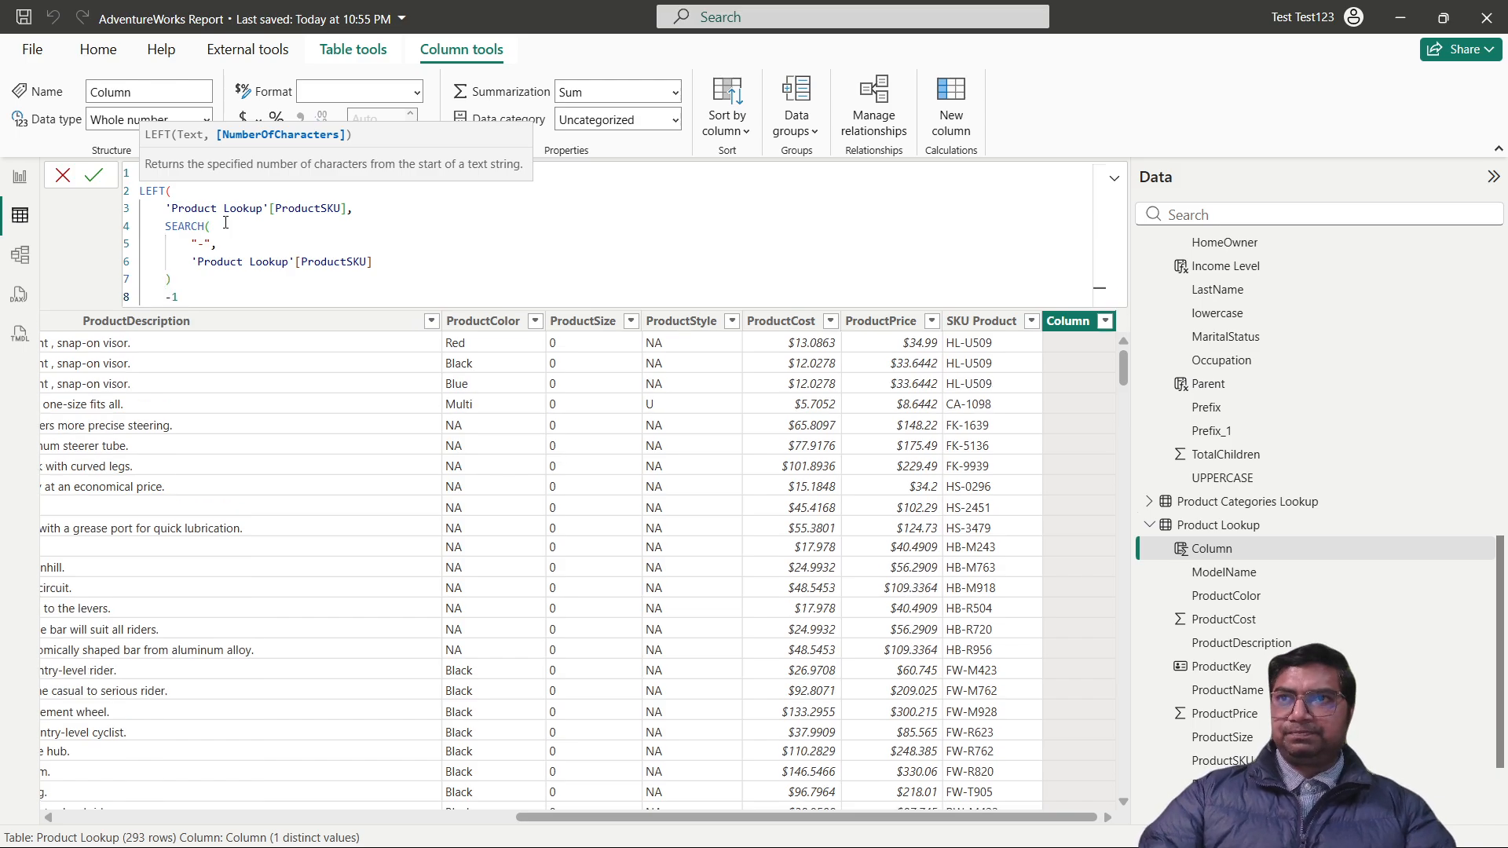
key("Return")
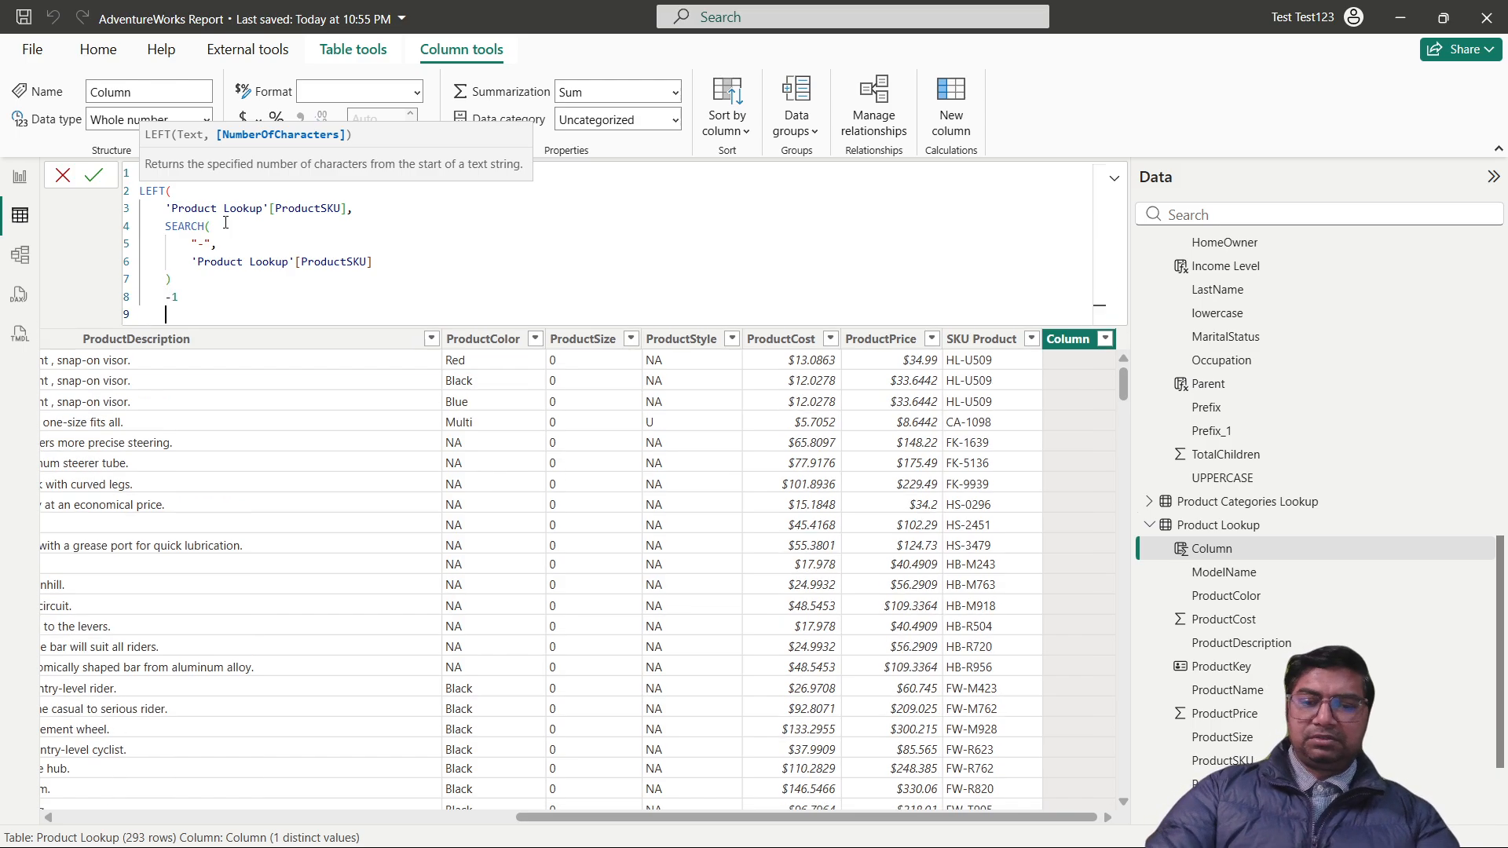
type(")")
key("Return")
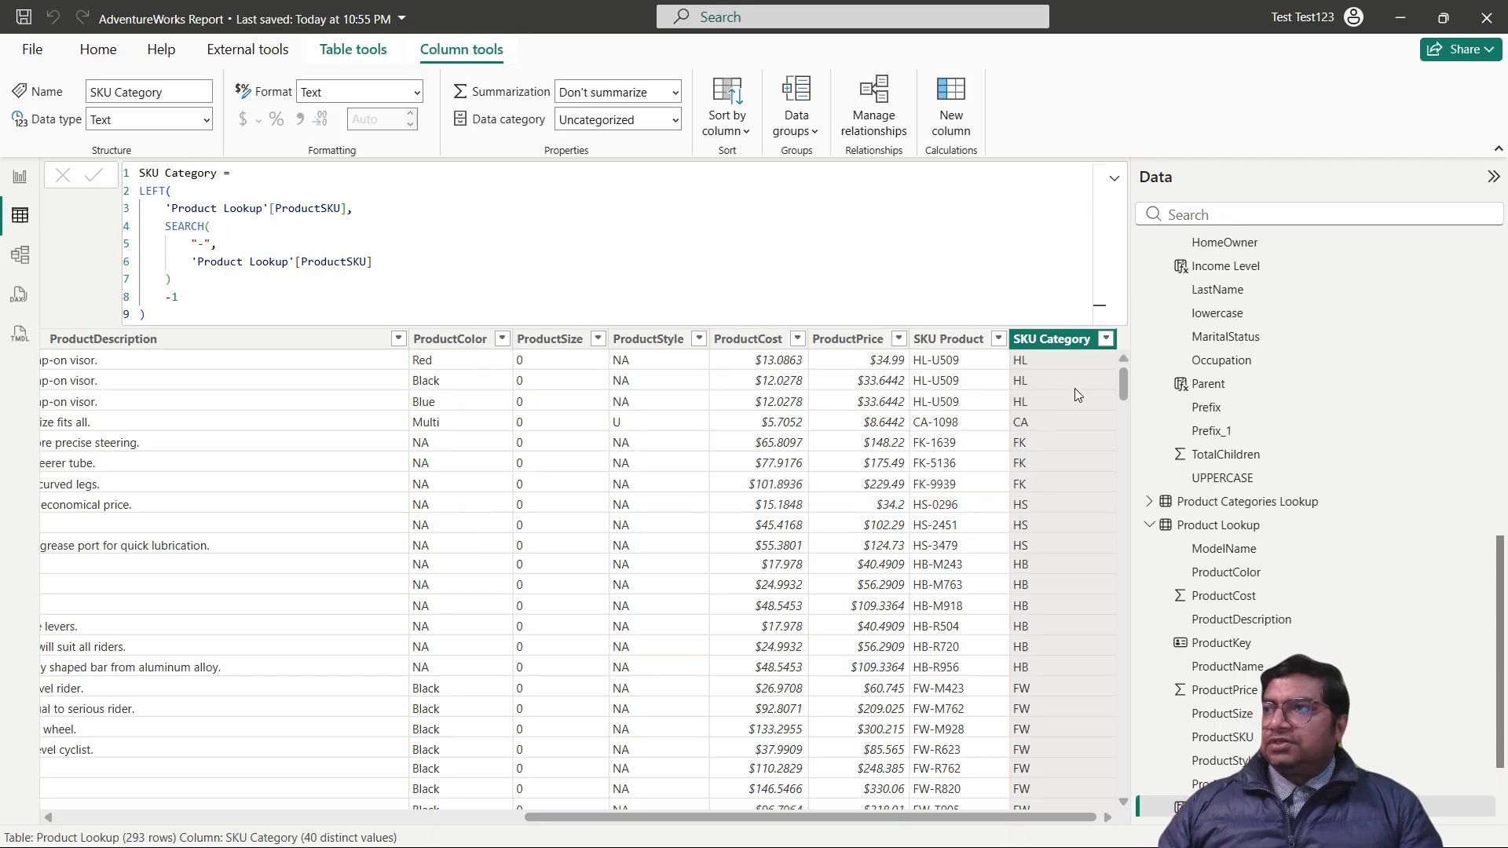
Remove the -1 after SEARCH from the SKU Category formula and commit it.
left_click_drag(180, 300, 164, 301)
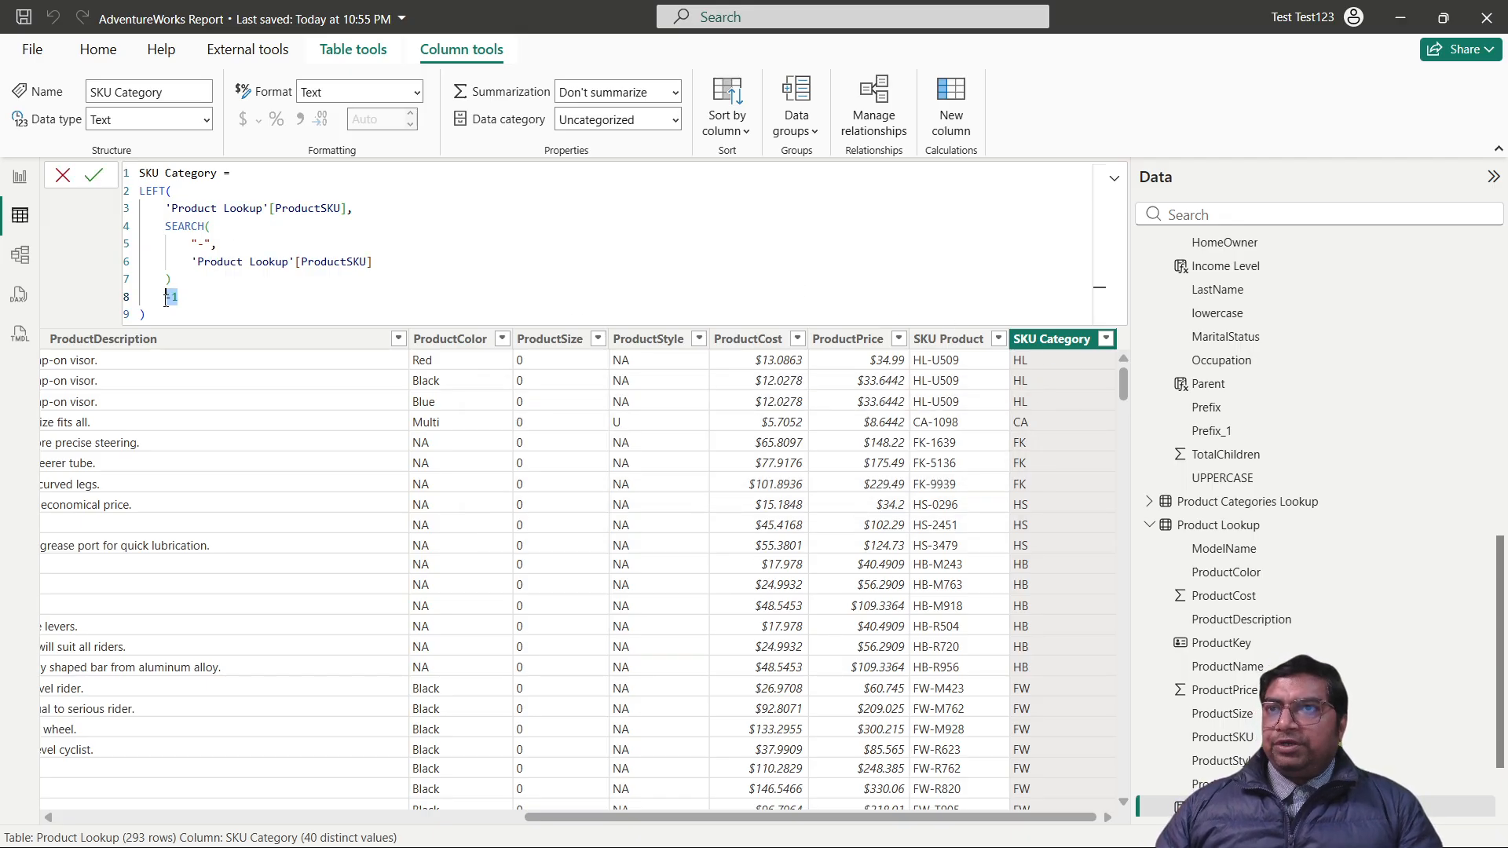
key("BackSpace")
key("Return")
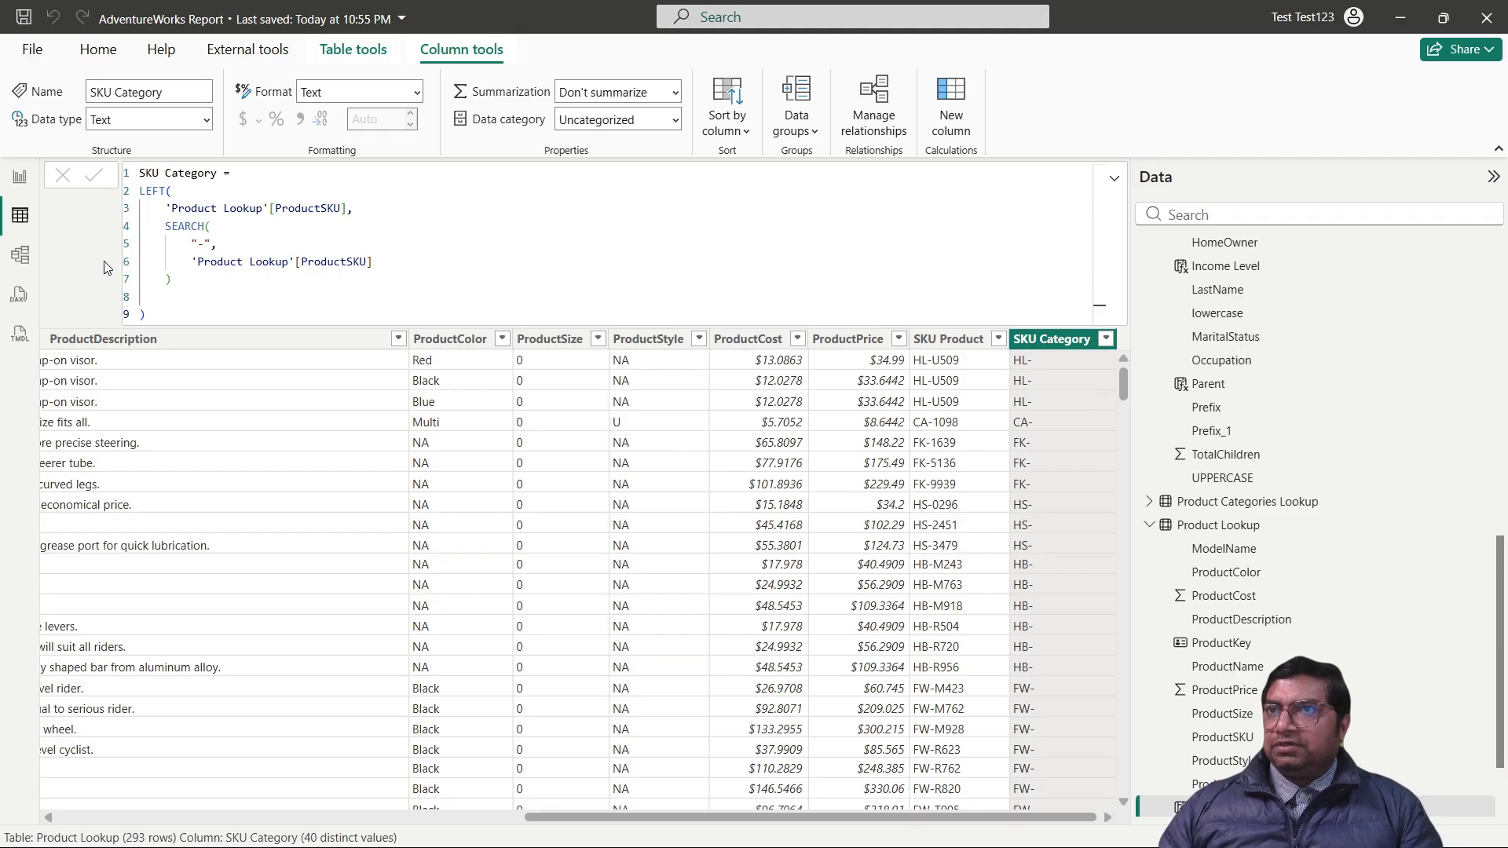
Put -1 back after SEARCH in the SKU Category formula and commit it.
left_click(171, 303)
type("-1")
key("Return")
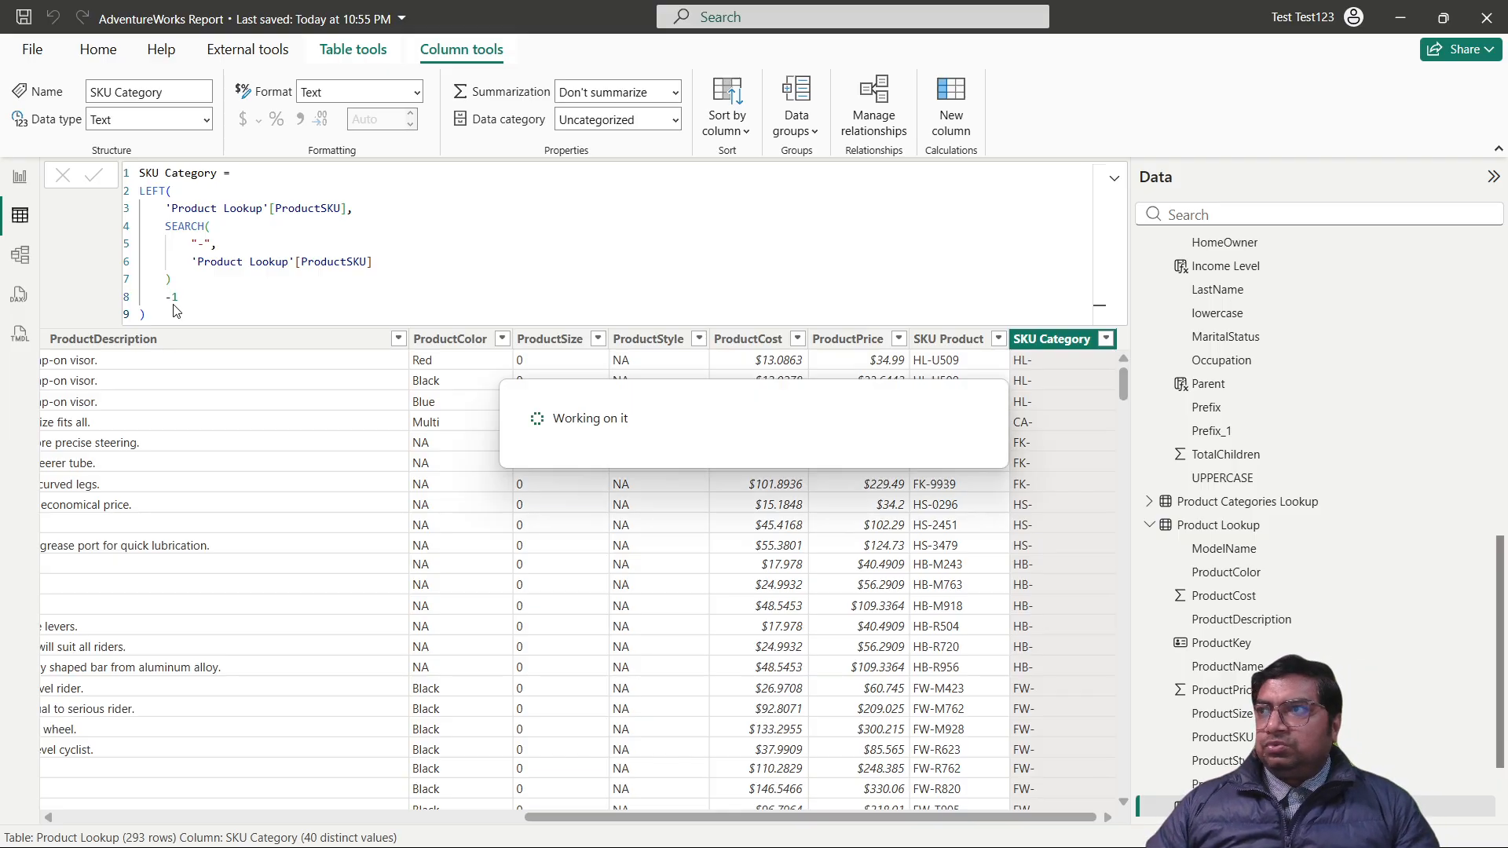